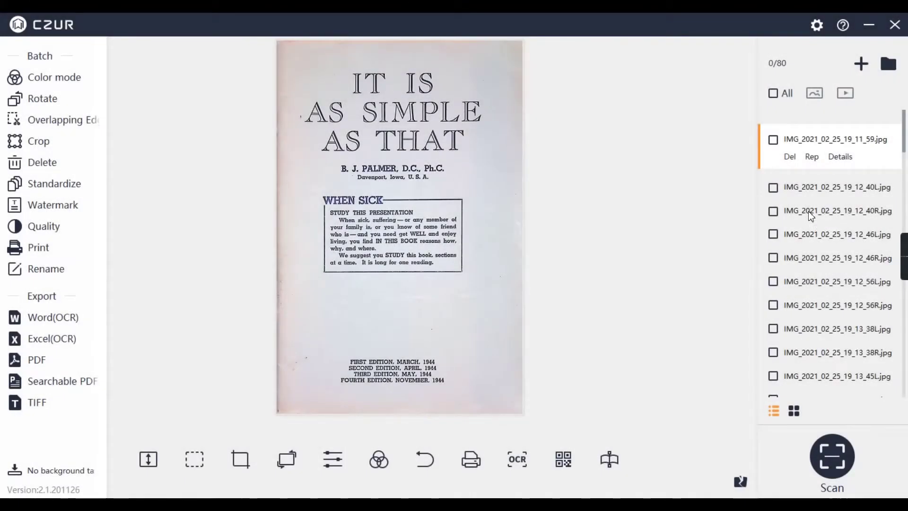
# - Whiteout-crop page 12_40R around its centred text block, clearing the specks and left-edge line
pyautogui.press('Down')
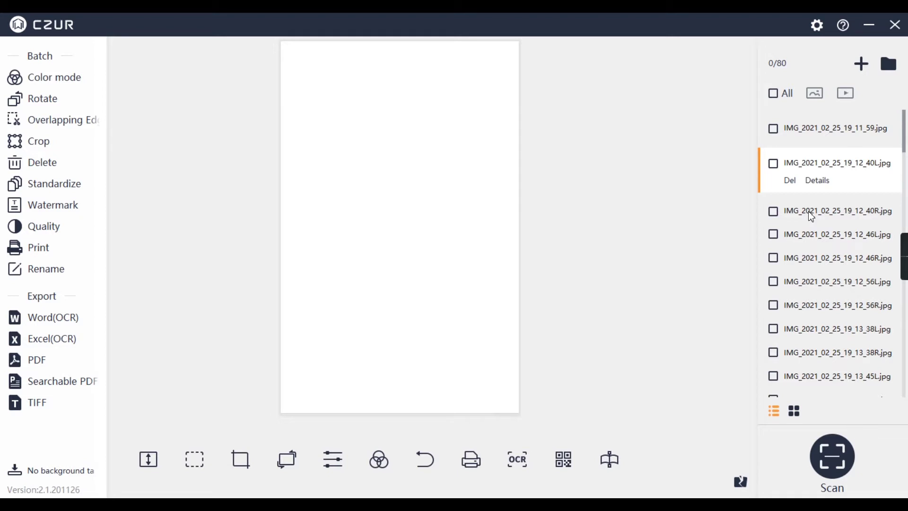
pyautogui.press('Down')
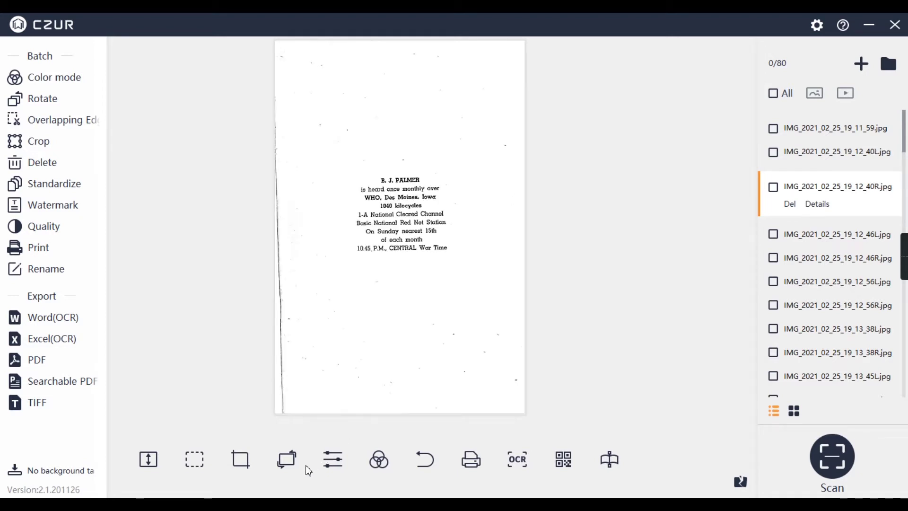
pyautogui.click(241, 461)
pyautogui.moveTo(310, 194); pyautogui.dragTo(384, 259)
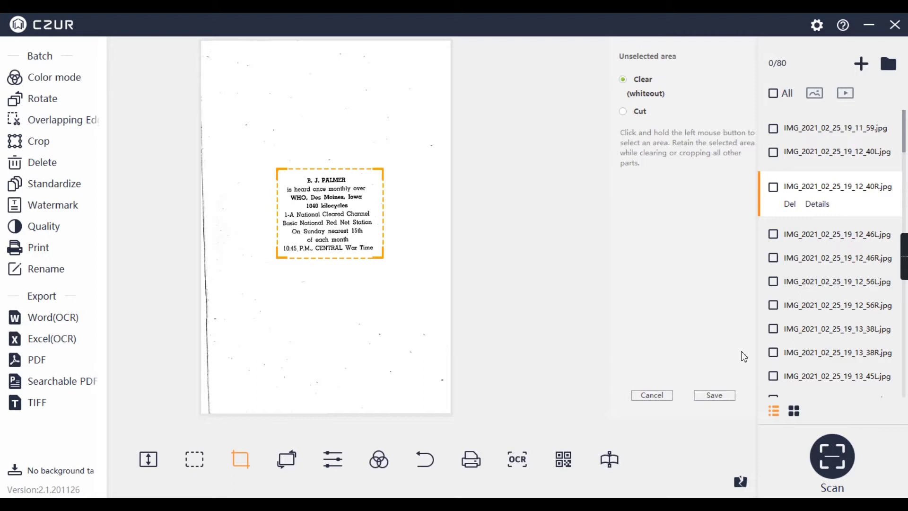
pyautogui.click(723, 395)
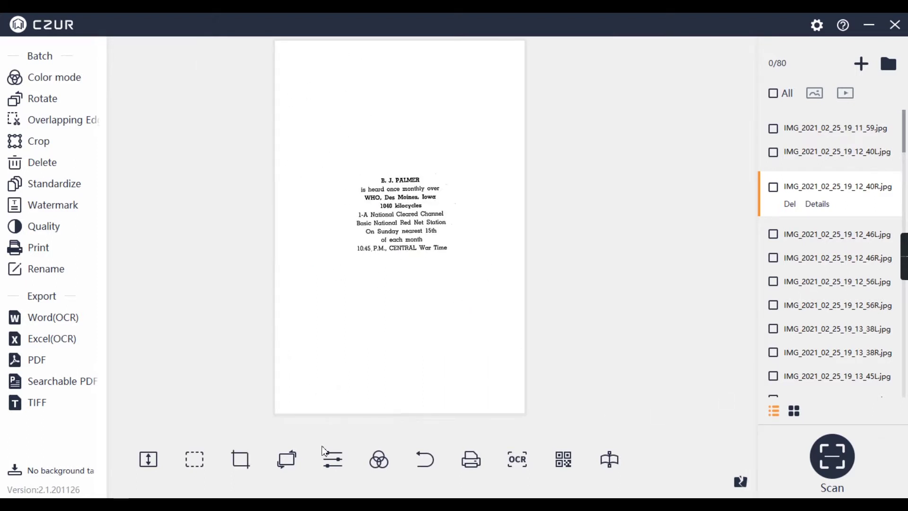
# - Try test box selections above and beside the radio-schedule text, clearing each one
pyautogui.click(195, 459)
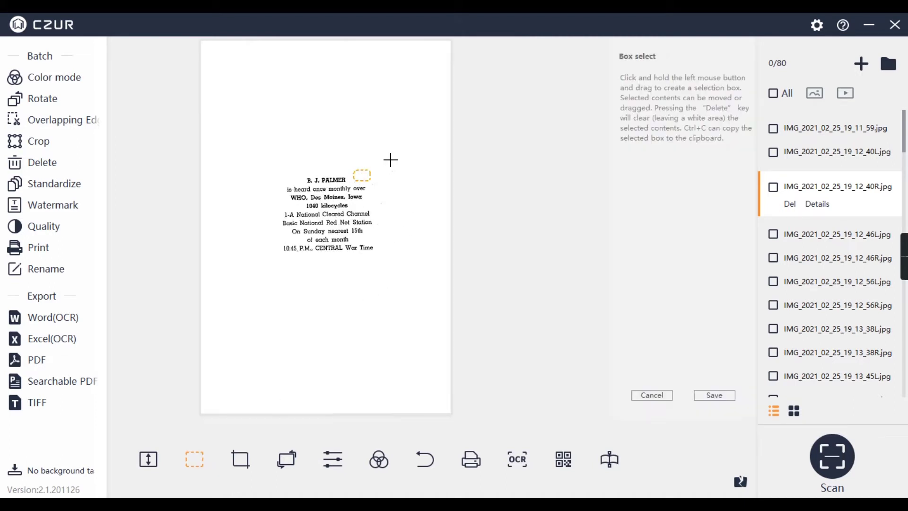
pyautogui.moveTo(390, 160); pyautogui.dragTo(397, 154)
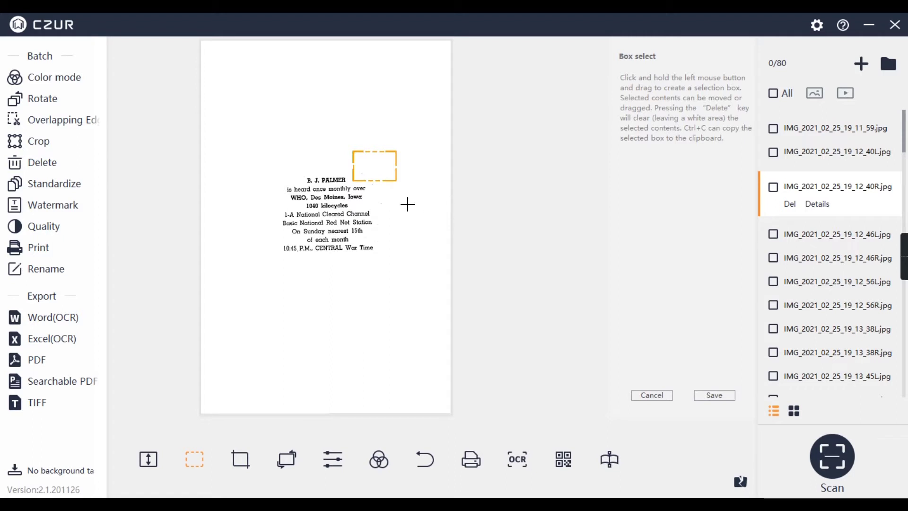
pyautogui.click(397, 192)
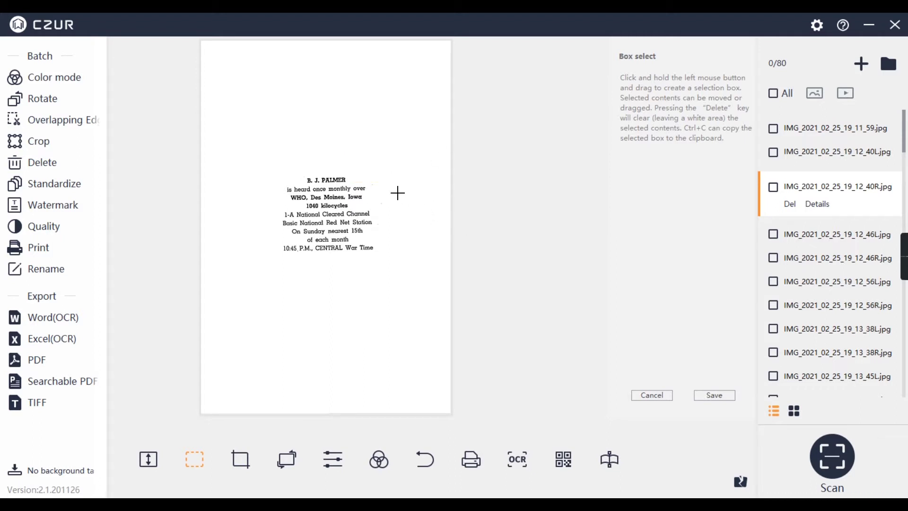
pyautogui.moveTo(374, 181); pyautogui.dragTo(389, 208)
pyautogui.click(372, 234)
# - Save the radio-schedule page and whiteout-crop the Introduction page around its text
pyautogui.click(710, 396)
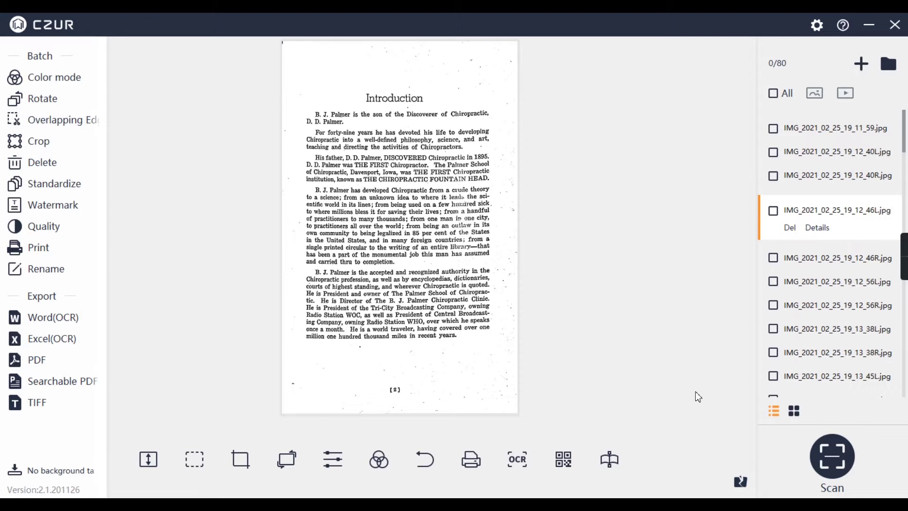
pyautogui.click(240, 459)
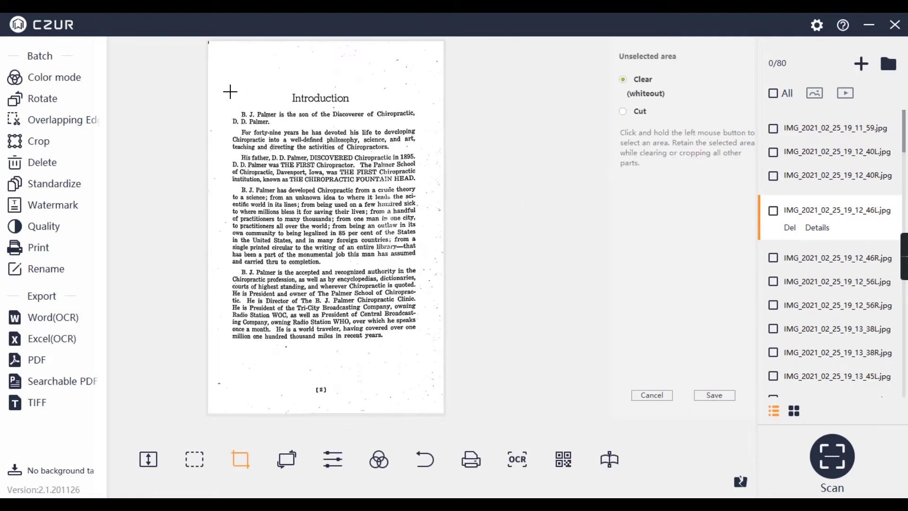
pyautogui.moveTo(227, 87); pyautogui.dragTo(420, 396)
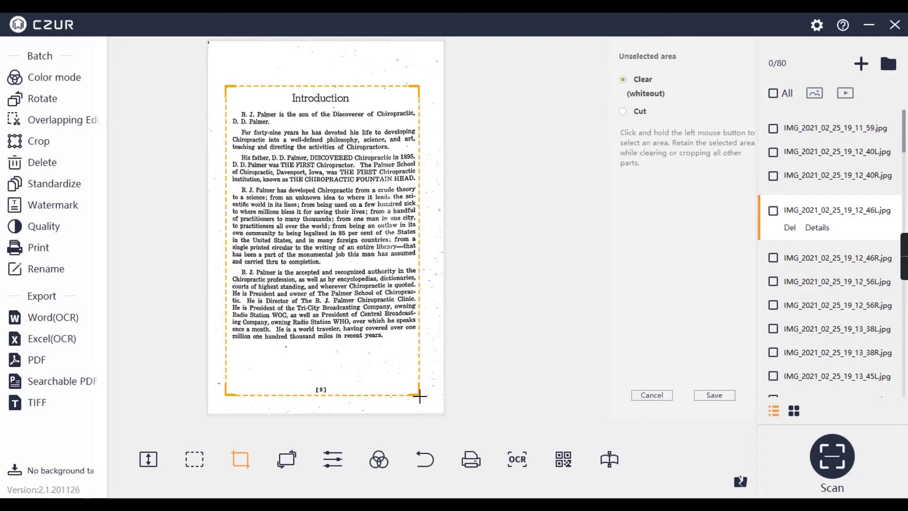
pyautogui.click(717, 396)
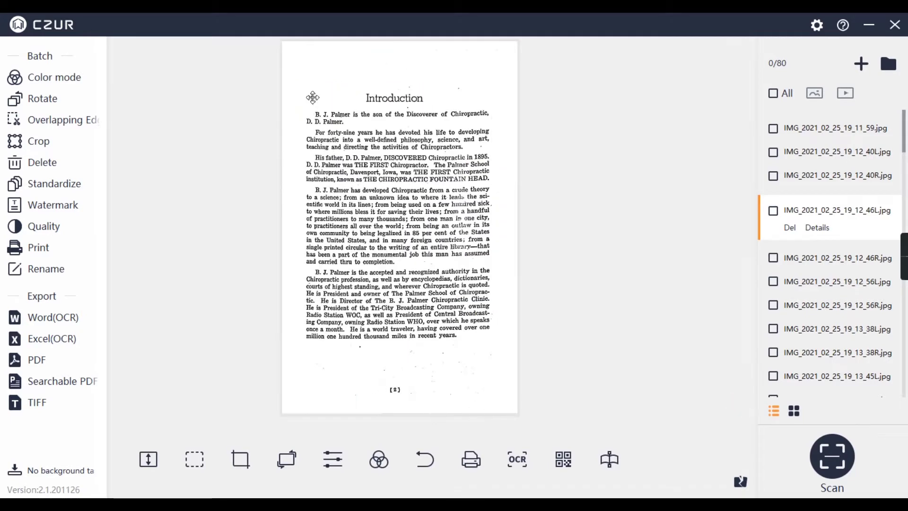
# - Test box selections around the Introduction title and in the first paragraph
pyautogui.click(194, 459)
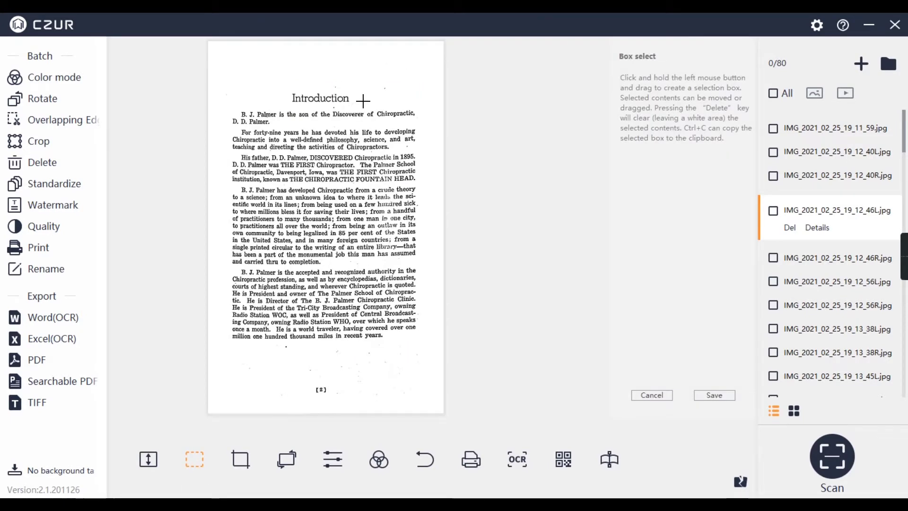
pyautogui.moveTo(359, 101); pyautogui.dragTo(416, 77)
pyautogui.click(416, 79)
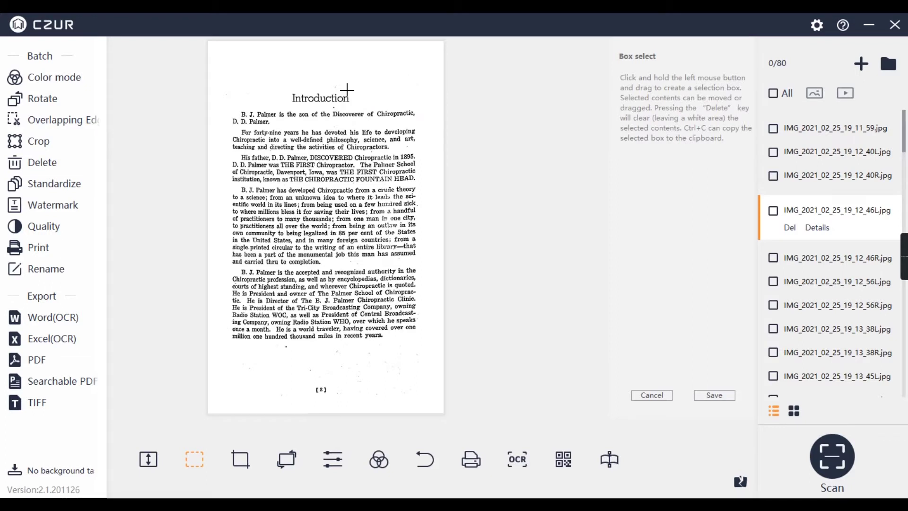
pyautogui.moveTo(347, 90); pyautogui.dragTo(294, 73)
pyautogui.click(324, 93)
pyautogui.moveTo(333, 127); pyautogui.dragTo(357, 99)
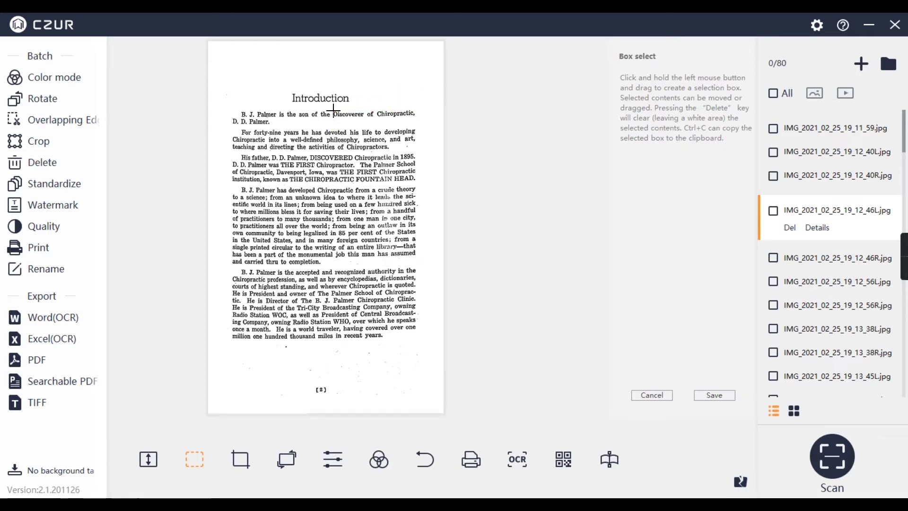
pyautogui.moveTo(263, 81); pyautogui.dragTo(223, 86)
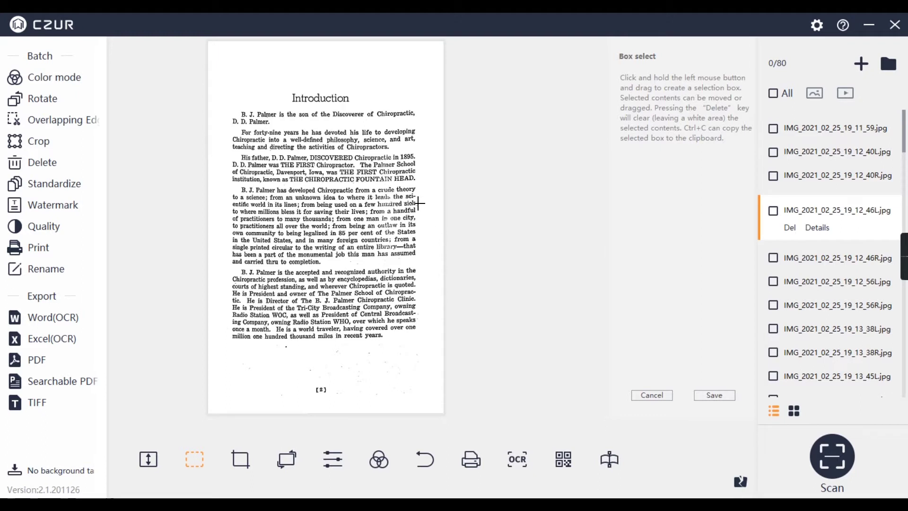
# - Try box selections below the text, around the page number and in the last paragraph, then save
pyautogui.moveTo(277, 342); pyautogui.dragTo(434, 387)
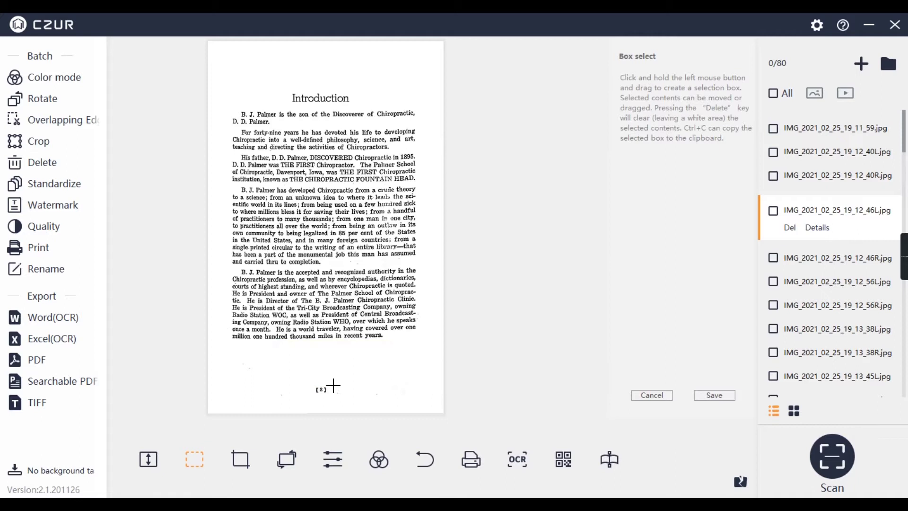
pyautogui.moveTo(330, 383); pyautogui.dragTo(436, 408)
pyautogui.click(325, 412)
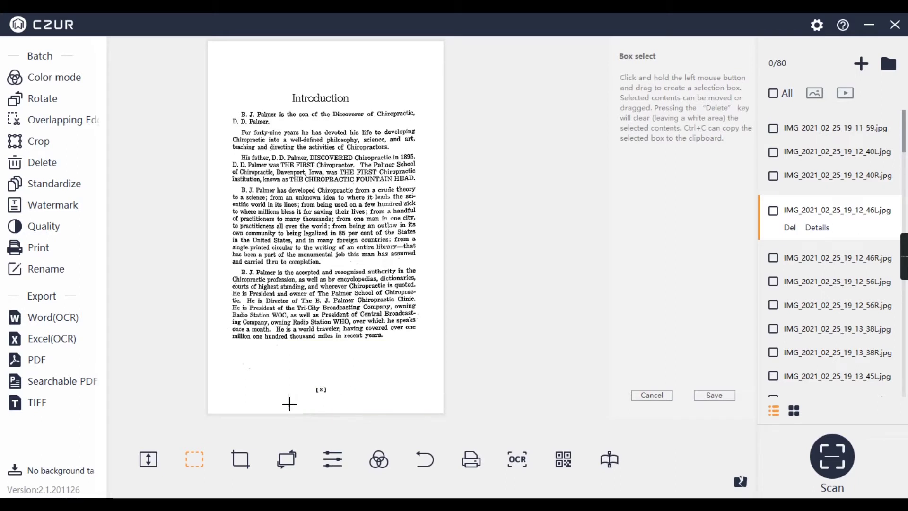
pyautogui.moveTo(310, 408); pyautogui.dragTo(223, 343)
pyautogui.click(223, 343)
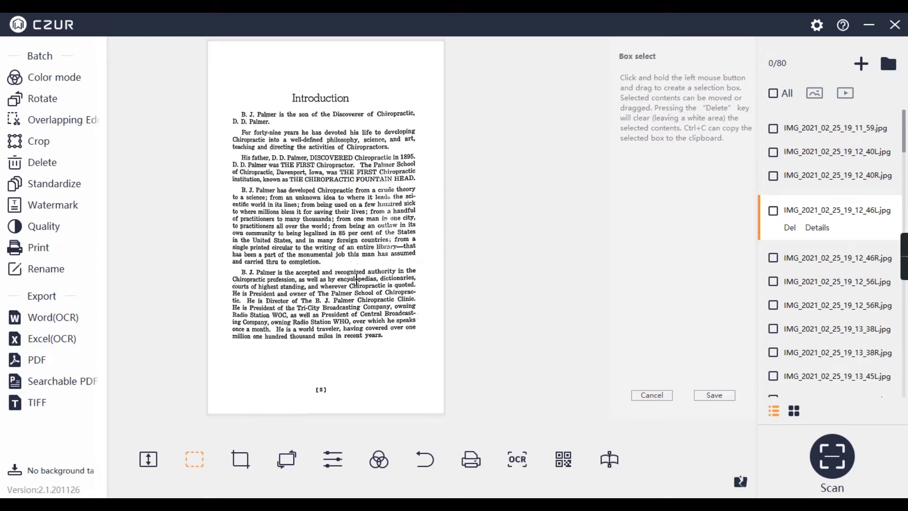
pyautogui.moveTo(348, 261); pyautogui.dragTo(424, 270)
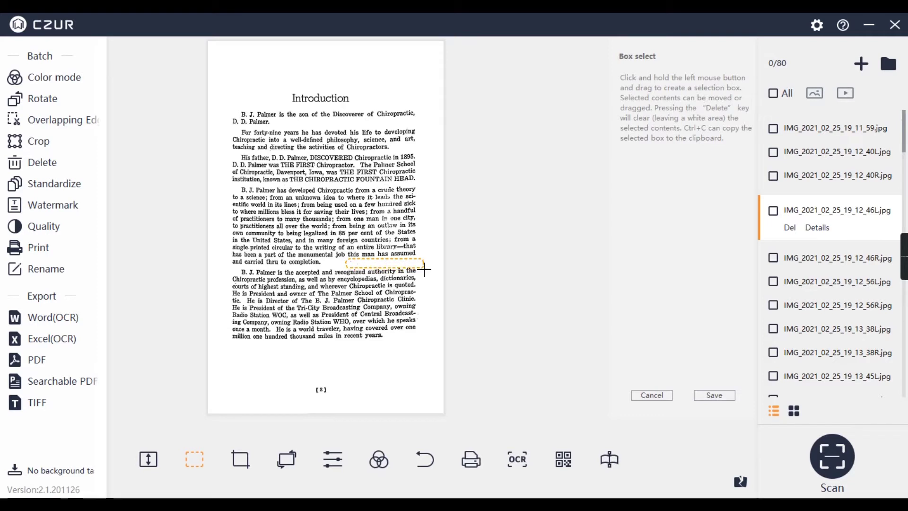
pyautogui.click(415, 272)
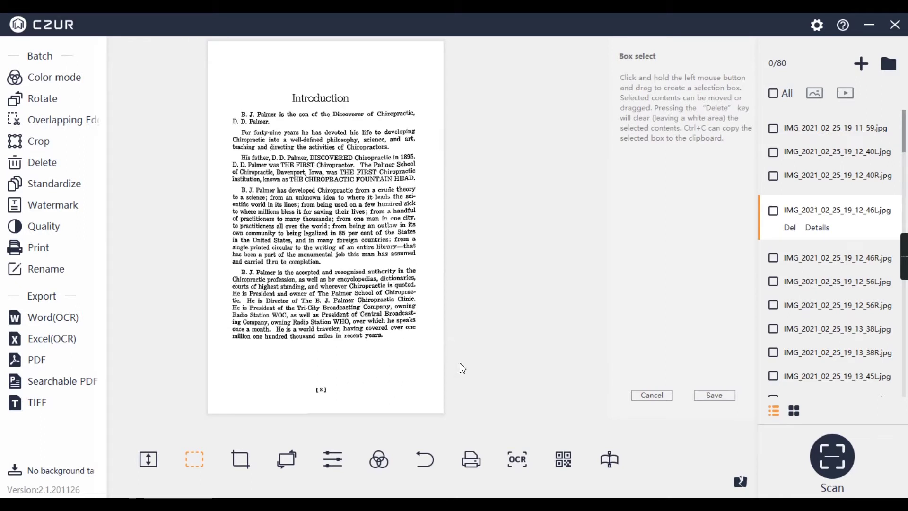
pyautogui.click(717, 395)
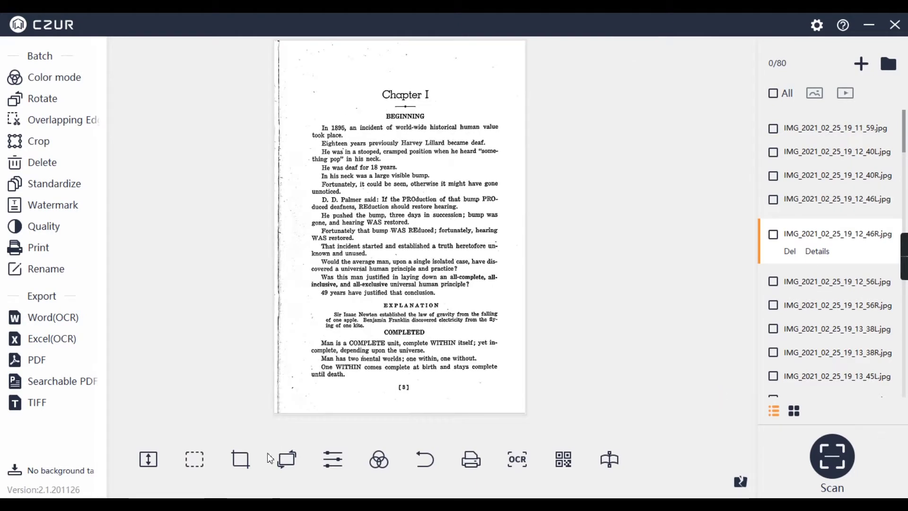
# - Whiteout-crop the Chapter I page around its text
pyautogui.click(240, 460)
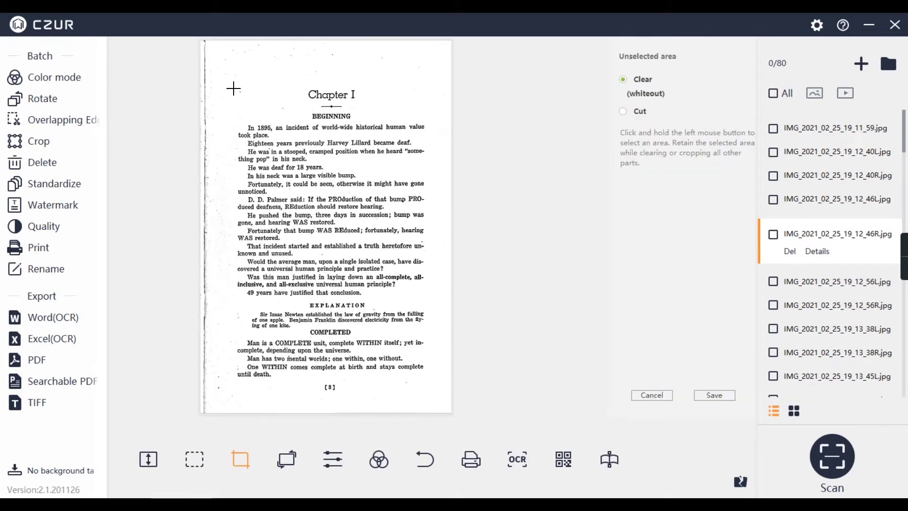
pyautogui.moveTo(233, 89); pyautogui.dragTo(435, 392)
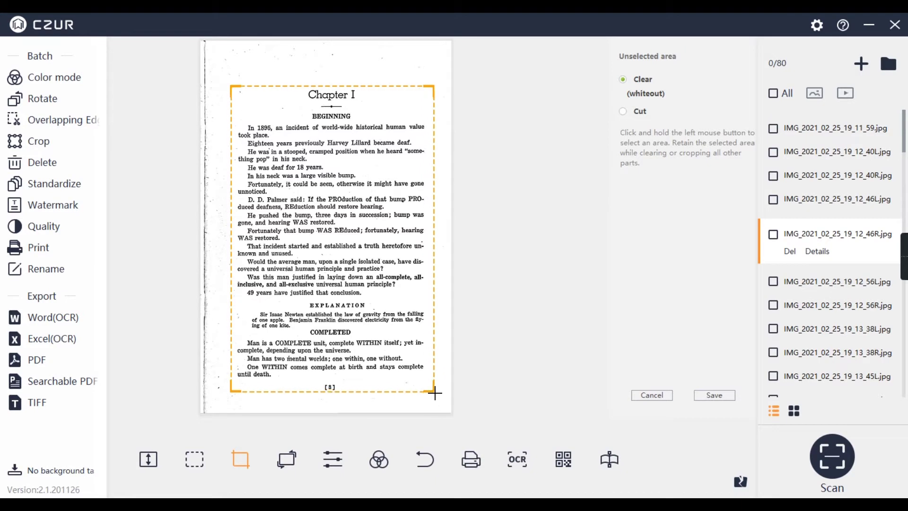
pyautogui.click(713, 395)
# - Select the whole Chapter I text block, nudge it slightly up-left and save
pyautogui.click(194, 459)
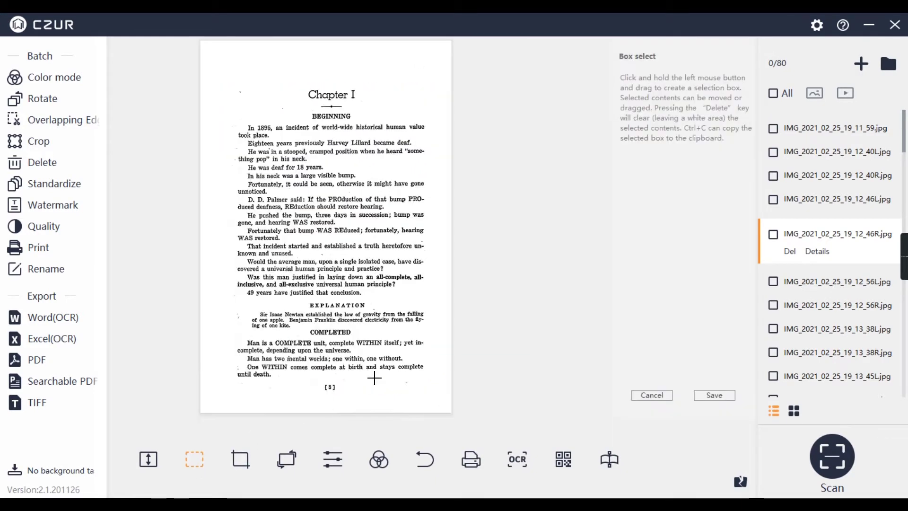
pyautogui.press('Escape')
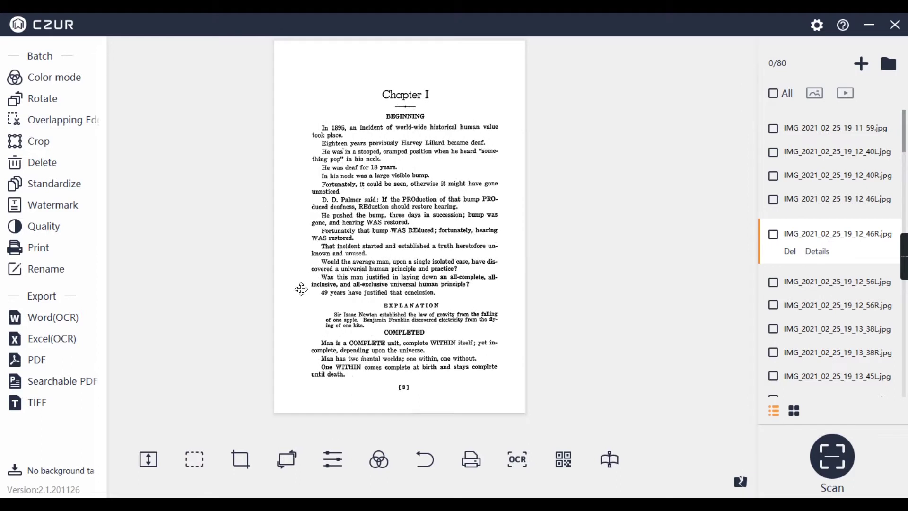
pyautogui.click(194, 462)
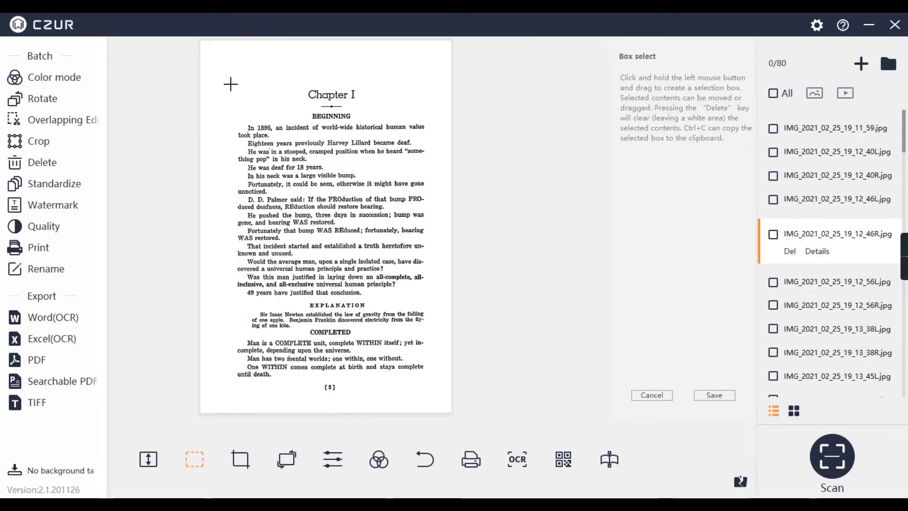
pyautogui.moveTo(228, 80); pyautogui.dragTo(439, 398)
pyautogui.moveTo(350, 231); pyautogui.dragTo(344, 227)
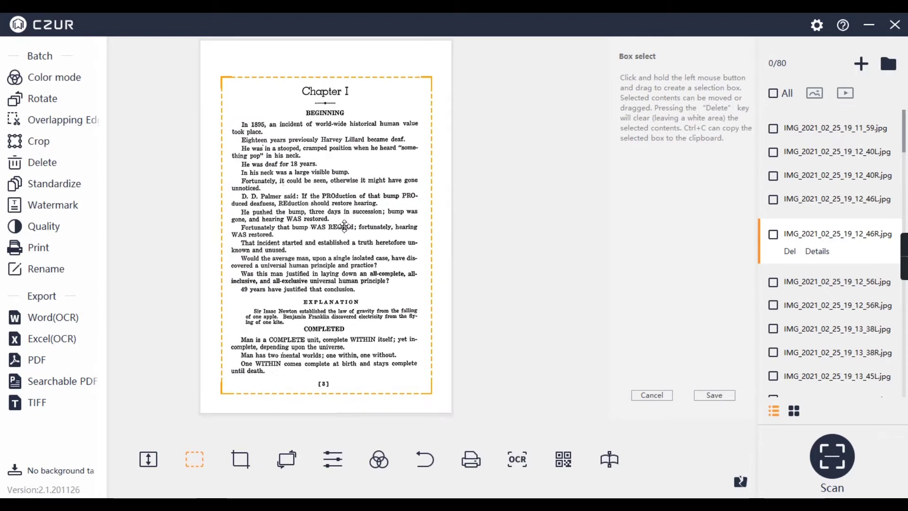
pyautogui.click(708, 395)
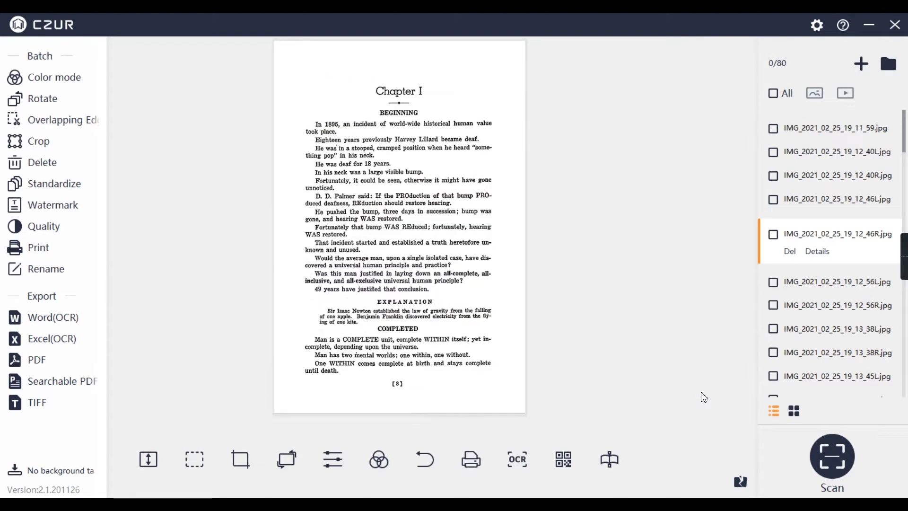
pyautogui.press('Down')
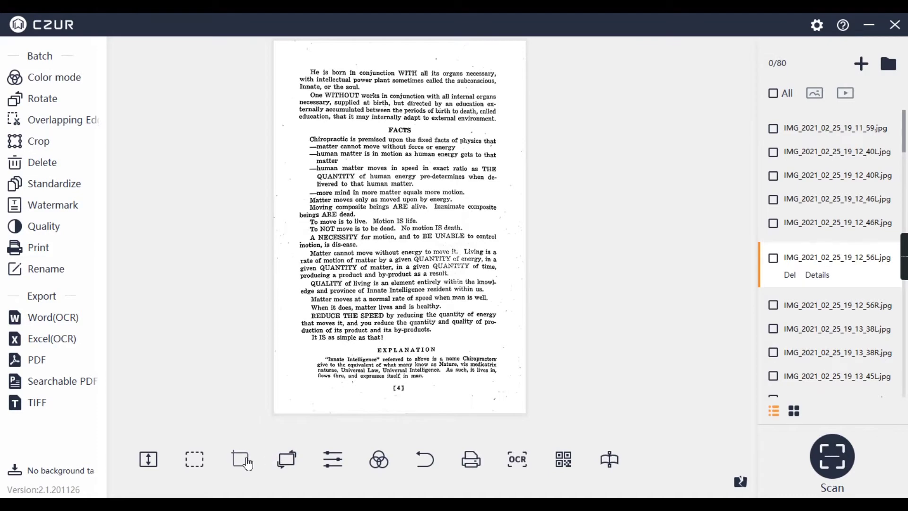
pyautogui.click(195, 459)
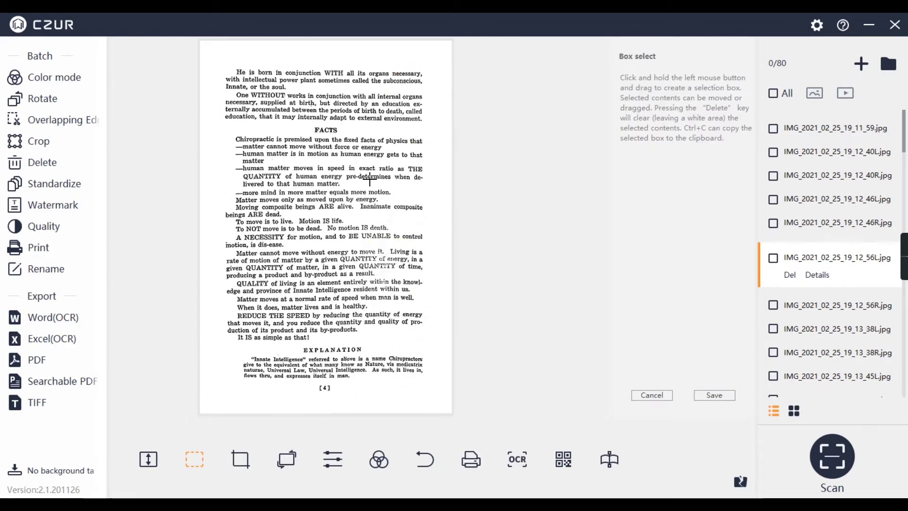
pyautogui.press('Escape')
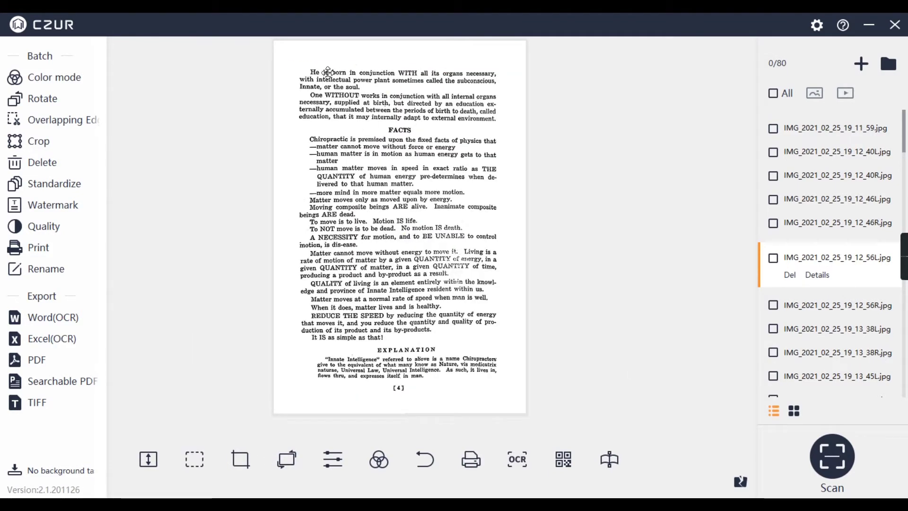
pyautogui.click(287, 459)
pyautogui.click(647, 218)
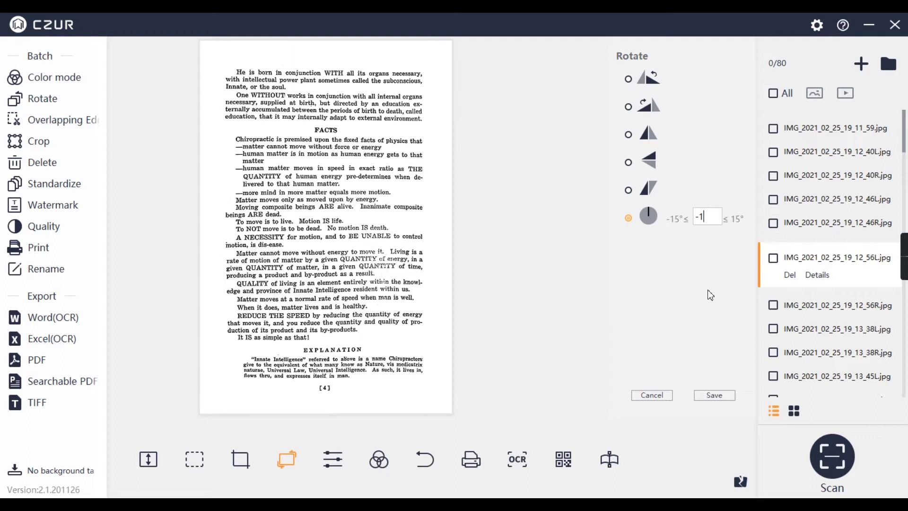
pyautogui.press('Return')
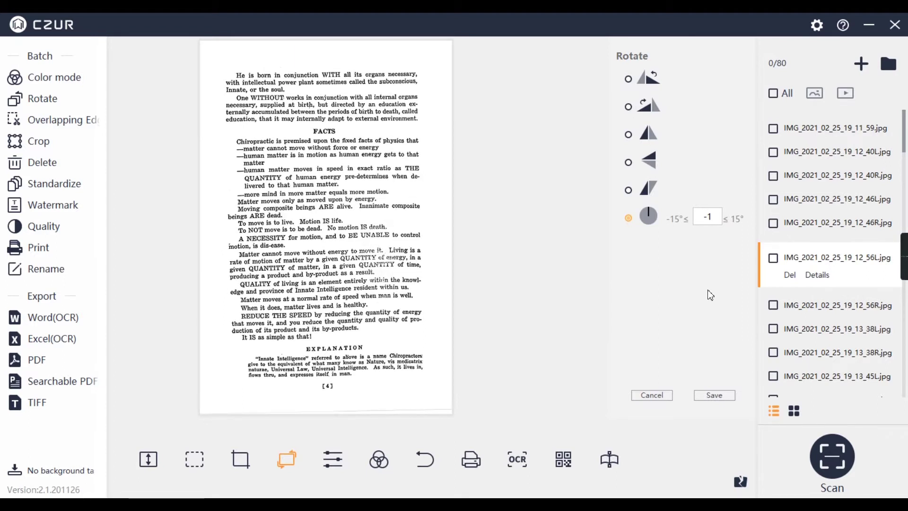
pyautogui.click(658, 396)
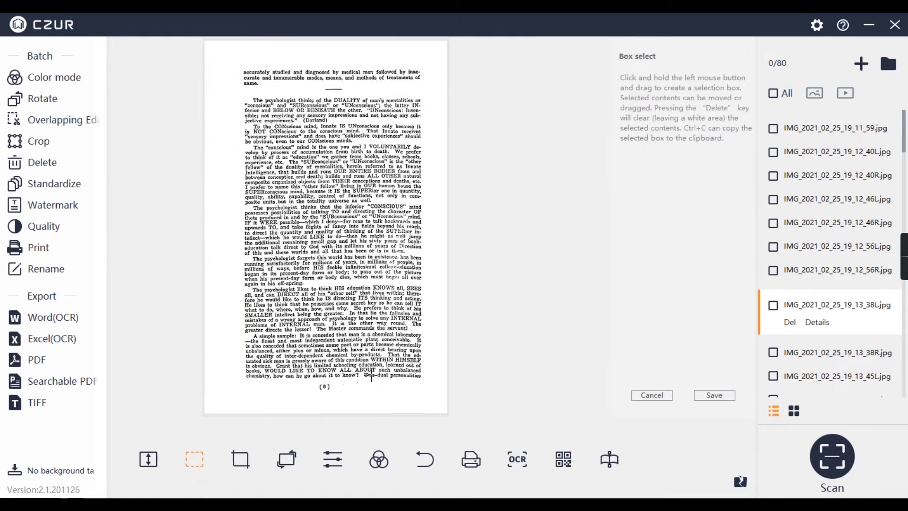
# - Undo all edits on page 10 and mark its text block for a whiteout crop
pyautogui.scroll(-4, 371, 377)
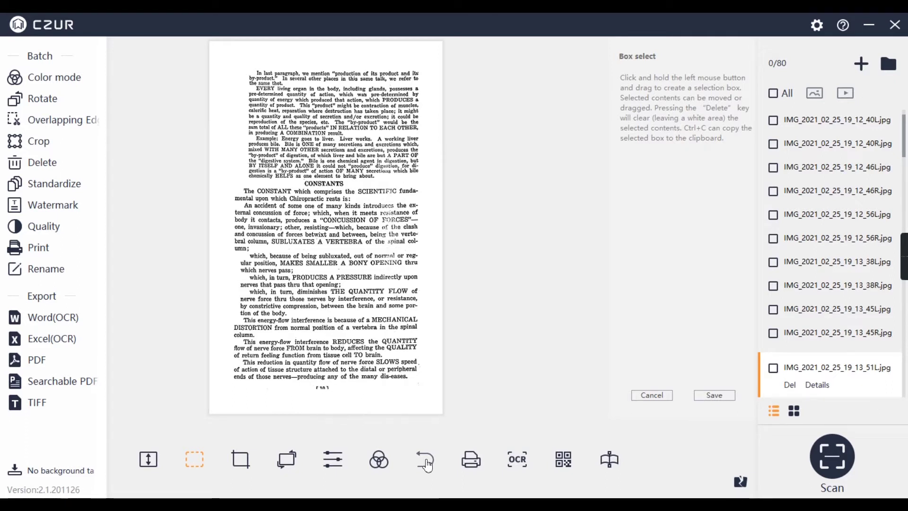
pyautogui.click(427, 466)
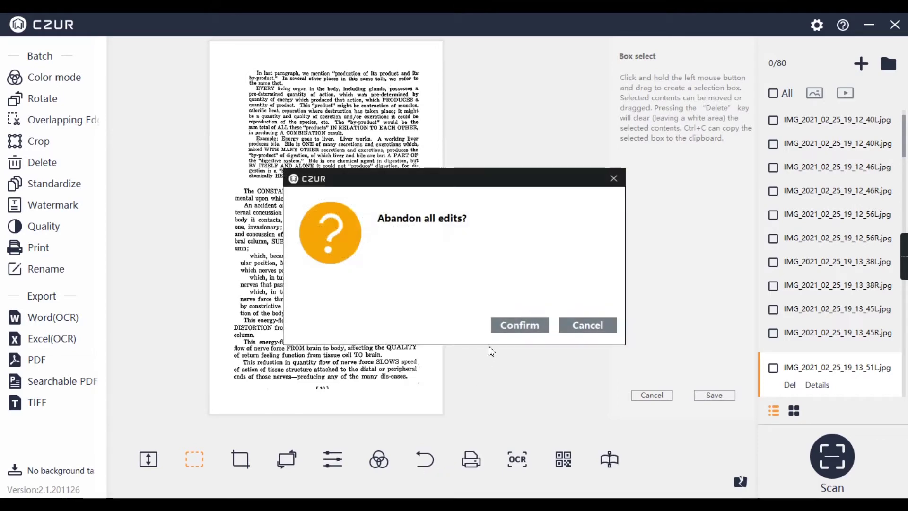
pyautogui.click(520, 325)
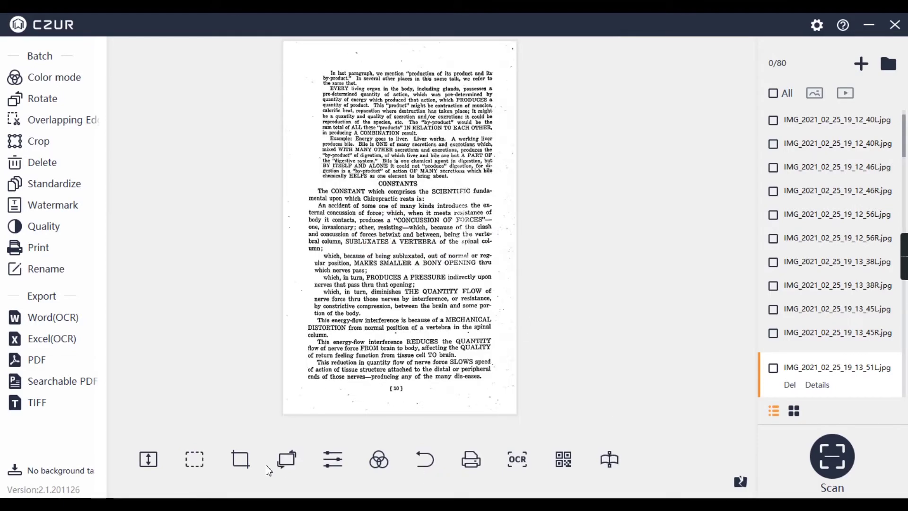
pyautogui.click(241, 461)
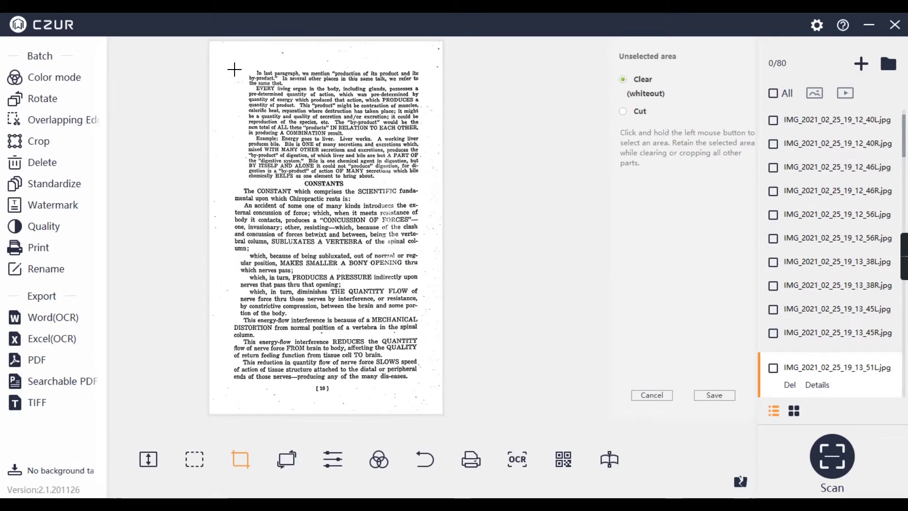
pyautogui.moveTo(234, 69); pyautogui.dragTo(422, 395)
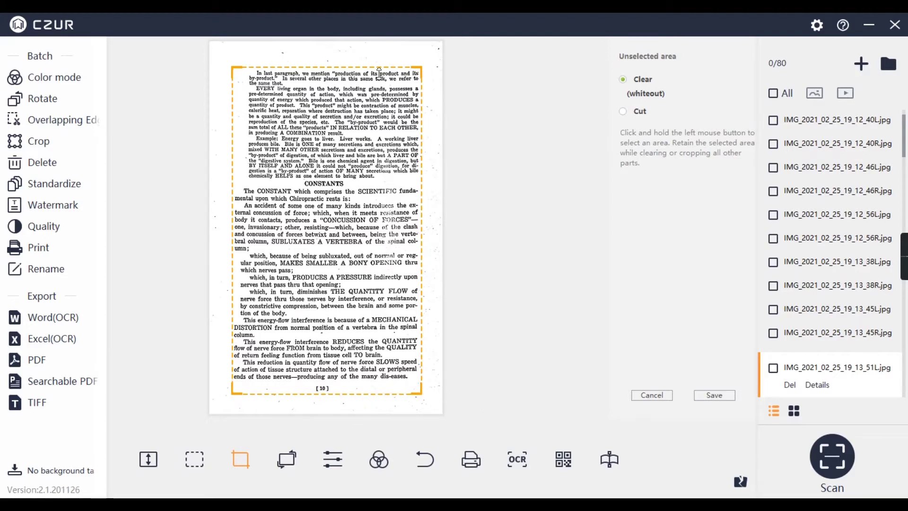
# - Whiten page 10 outside its text and delete the specks near the page bottom
pyautogui.click(714, 396)
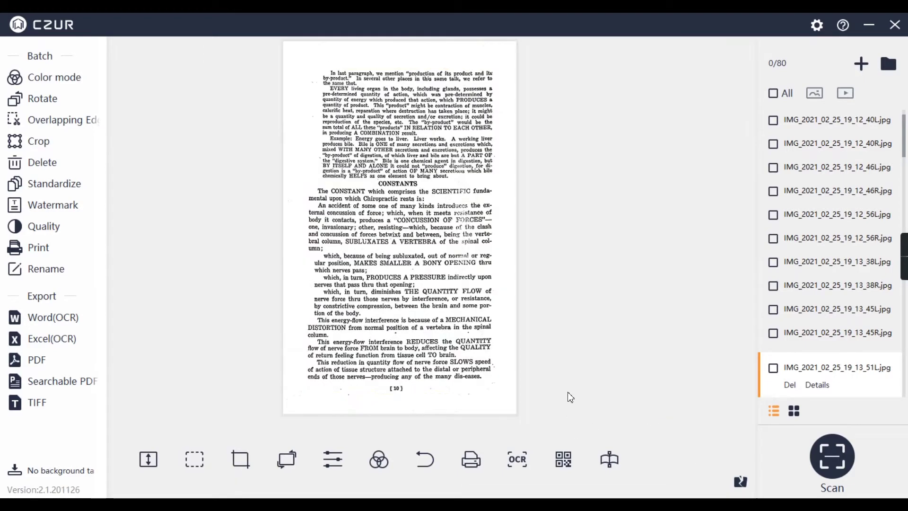
pyautogui.click(194, 460)
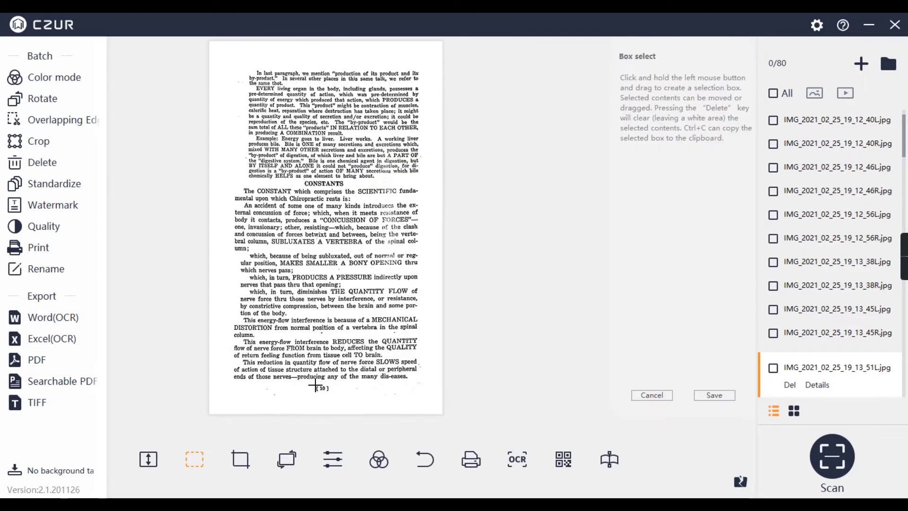
pyautogui.moveTo(315, 381); pyautogui.dragTo(235, 406)
pyautogui.press('Delete')
pyautogui.moveTo(245, 71); pyautogui.dragTo(236, 137)
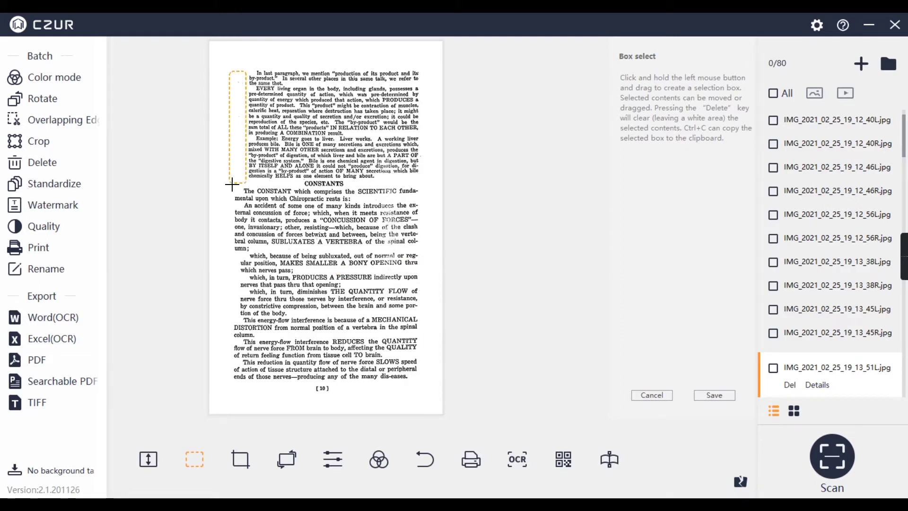
pyautogui.click(230, 180)
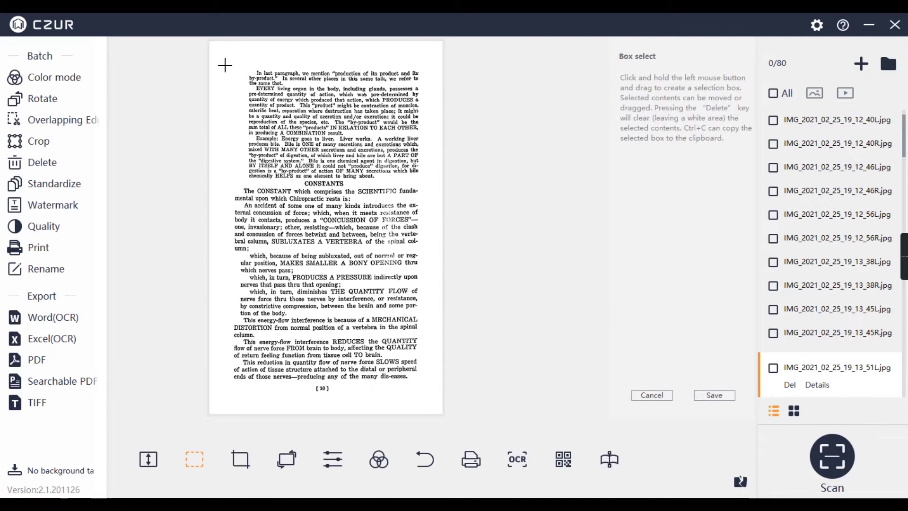
# - Shift page 10's whole text block slightly left and up, and save
pyautogui.moveTo(222, 62); pyautogui.dragTo(431, 400)
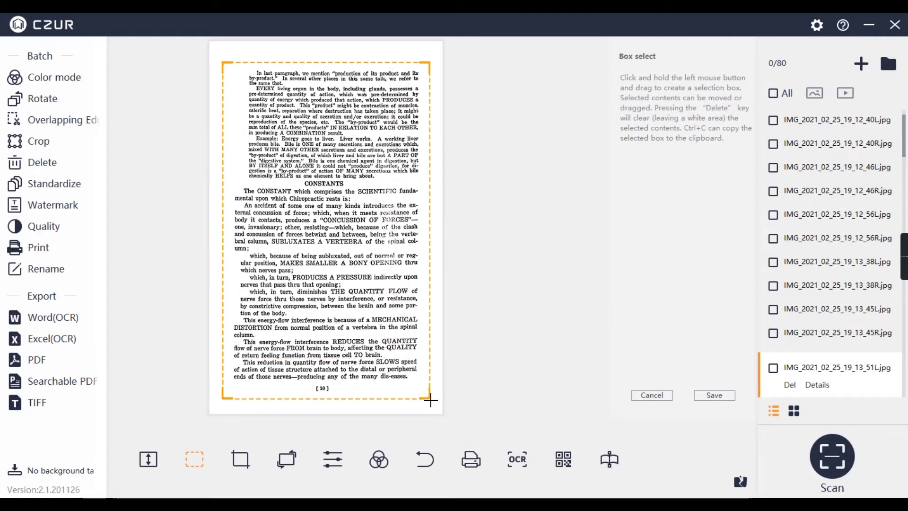
pyautogui.moveTo(376, 227); pyautogui.dragTo(372, 226)
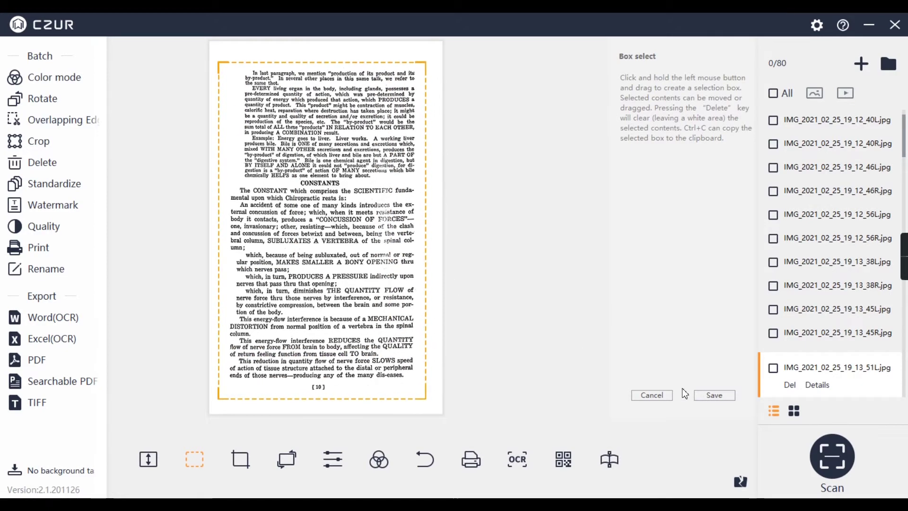
pyautogui.click(713, 395)
# - Step through pages 11 to 13 with box selection active, arriving at Chapter II page 14
pyautogui.click(194, 459)
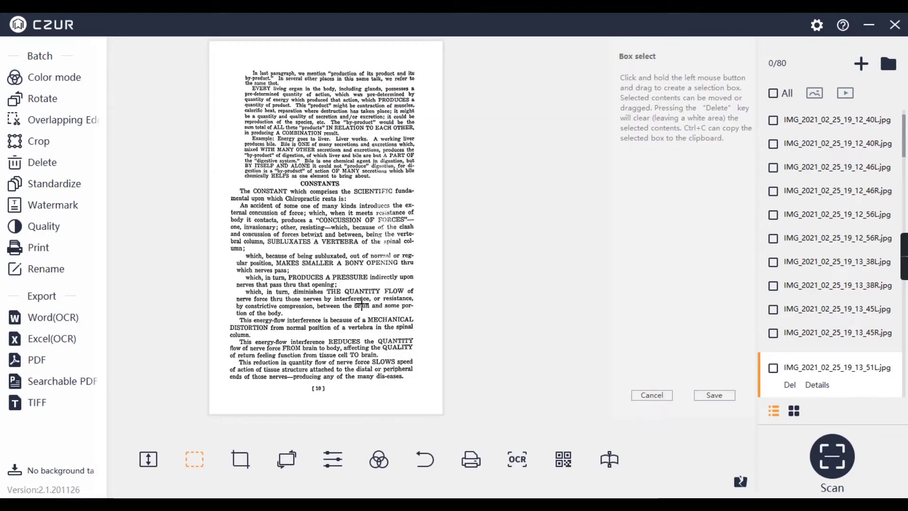
pyautogui.press('Right')
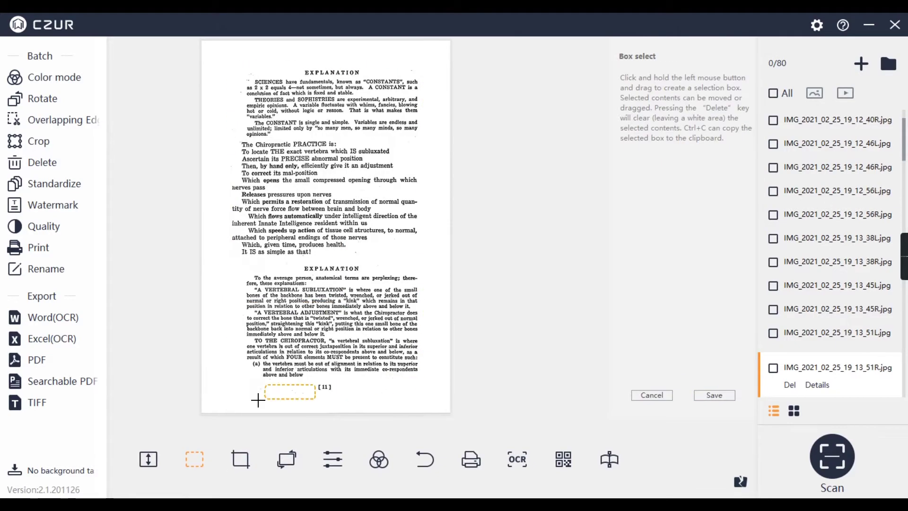
pyautogui.moveTo(412, 135); pyautogui.dragTo(438, 148)
pyautogui.moveTo(301, 275); pyautogui.dragTo(228, 257)
pyautogui.press('Right')
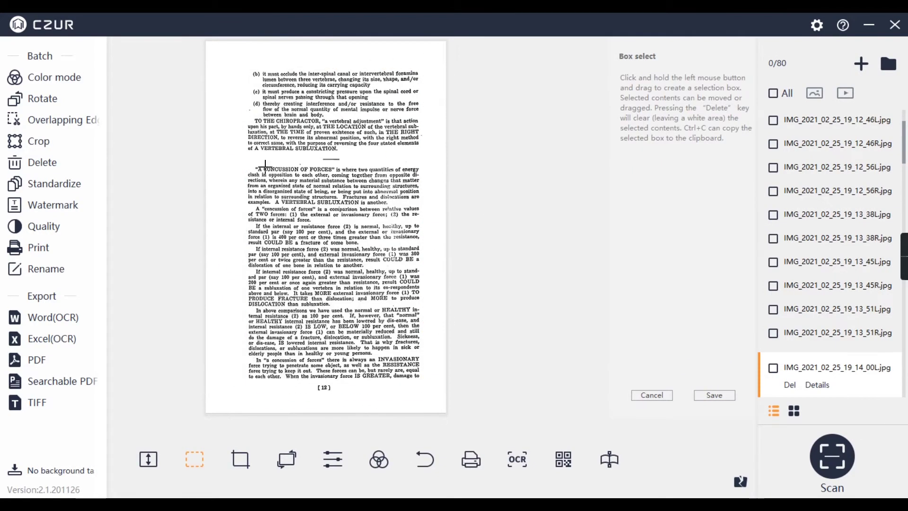
pyautogui.press('Right')
pyautogui.moveTo(248, 294); pyautogui.dragTo(422, 61)
pyautogui.press('Right')
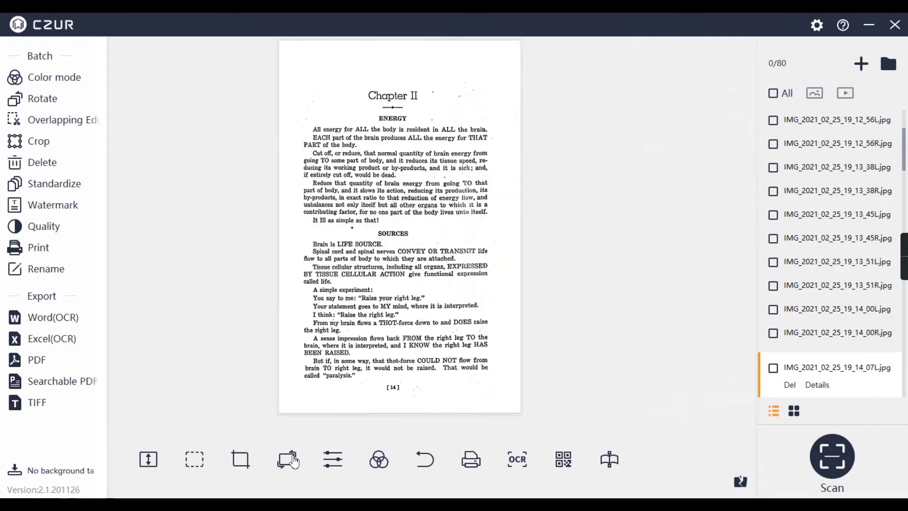
pyautogui.moveTo(329, 371); pyautogui.dragTo(389, 393)
# - Leave page editing, check all scans and uncheck the front-cover image
pyautogui.click(194, 459)
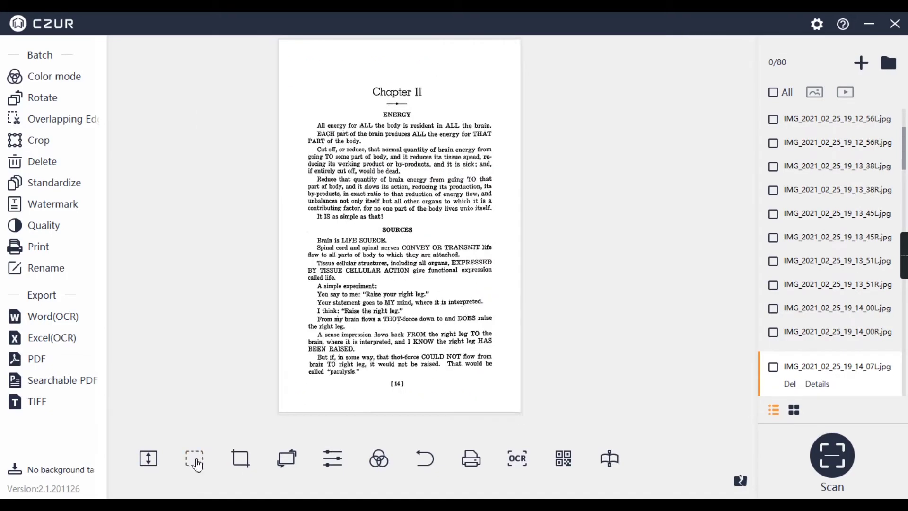
pyautogui.press('Right')
pyautogui.click(240, 458)
pyautogui.press('Escape')
pyautogui.moveTo(897, 283)
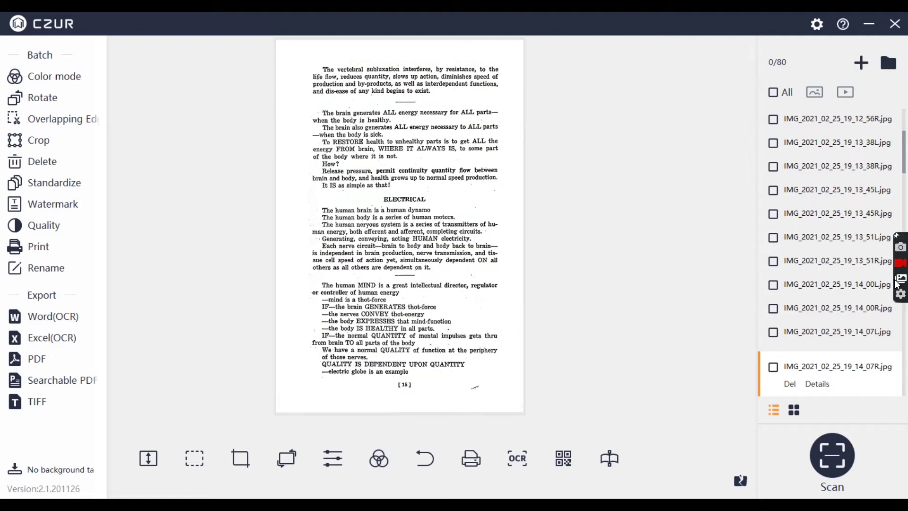
pyautogui.scroll(3, 904, 142)
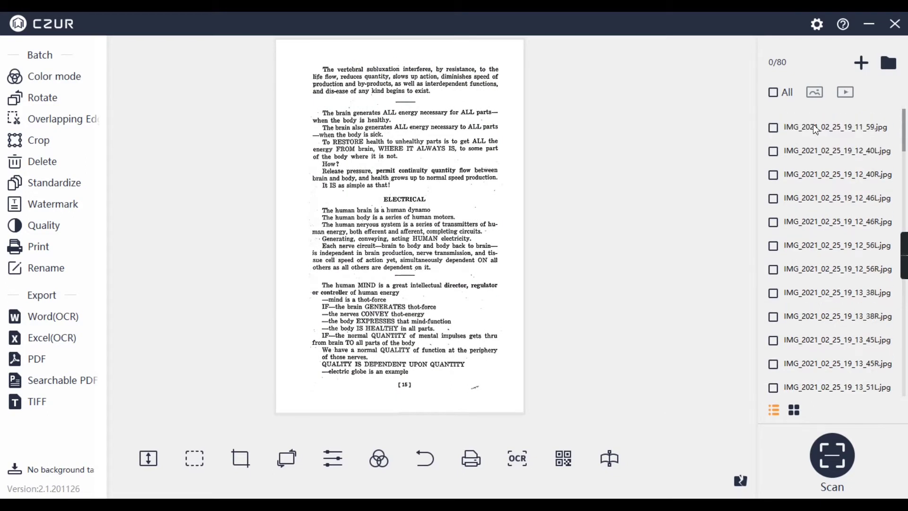
pyautogui.click(773, 93)
pyautogui.click(799, 129)
pyautogui.click(773, 139)
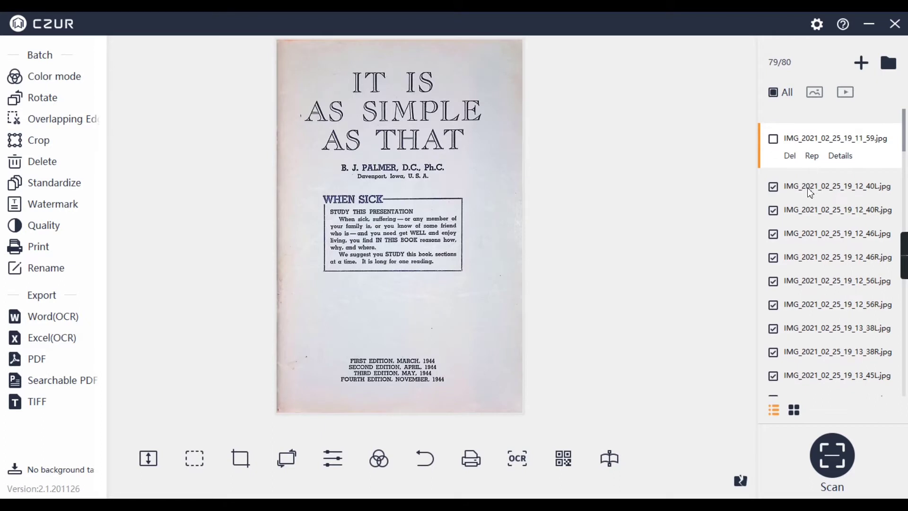
pyautogui.click(810, 189)
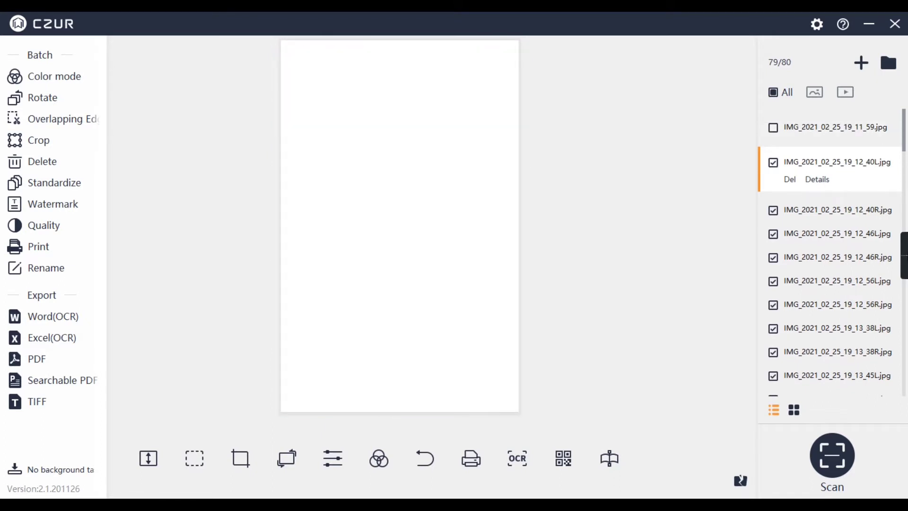
# - Preview the last scans, including the blank IMG_2021_02_25_19_19_53 pages and the lecture flyer
pyautogui.scroll(-10, 907, 350)
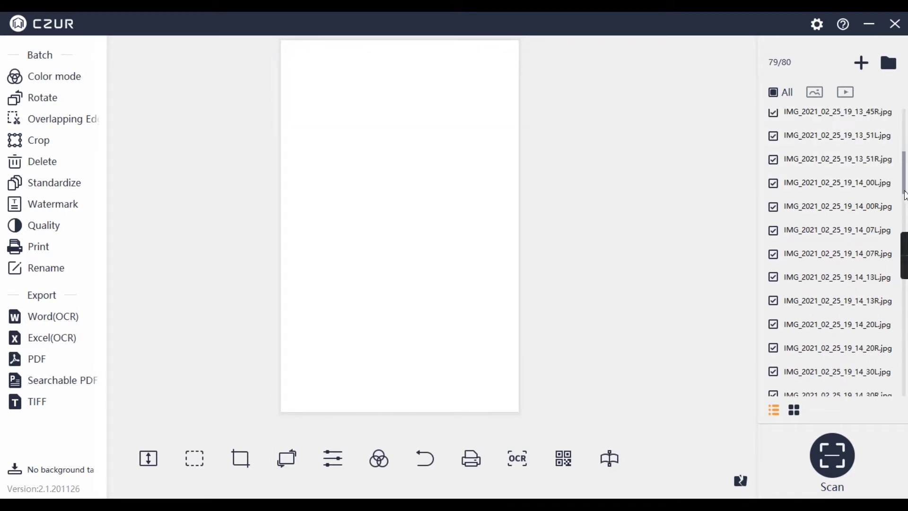
pyautogui.moveTo(907, 350); pyautogui.dragTo(906, 403)
pyautogui.click(852, 391)
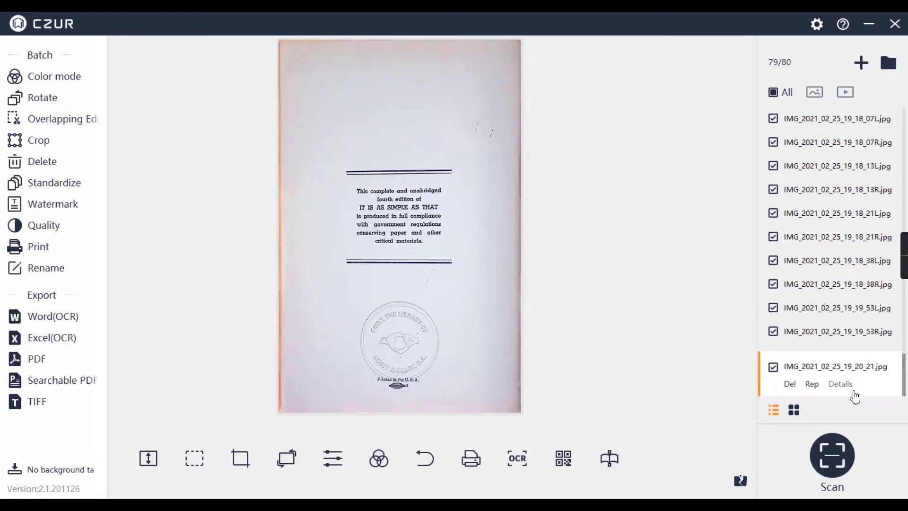
pyautogui.click(816, 335)
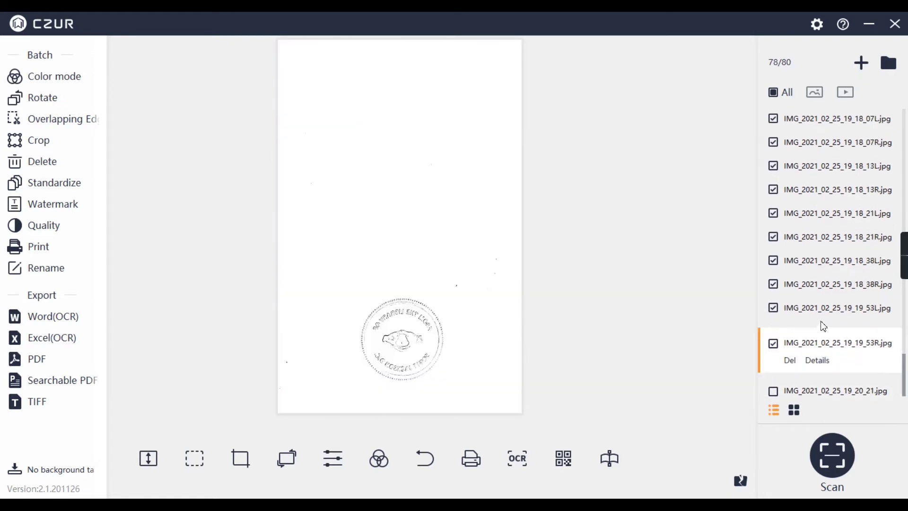
pyautogui.click(834, 314)
pyautogui.click(840, 284)
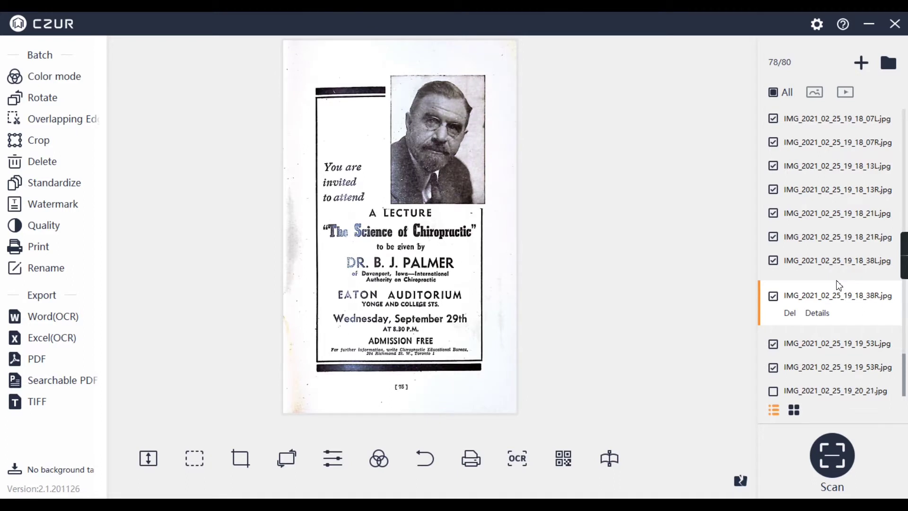
# - In batch Crop, set the top crop to 50 px and apply it to all pages
pyautogui.click(35, 142)
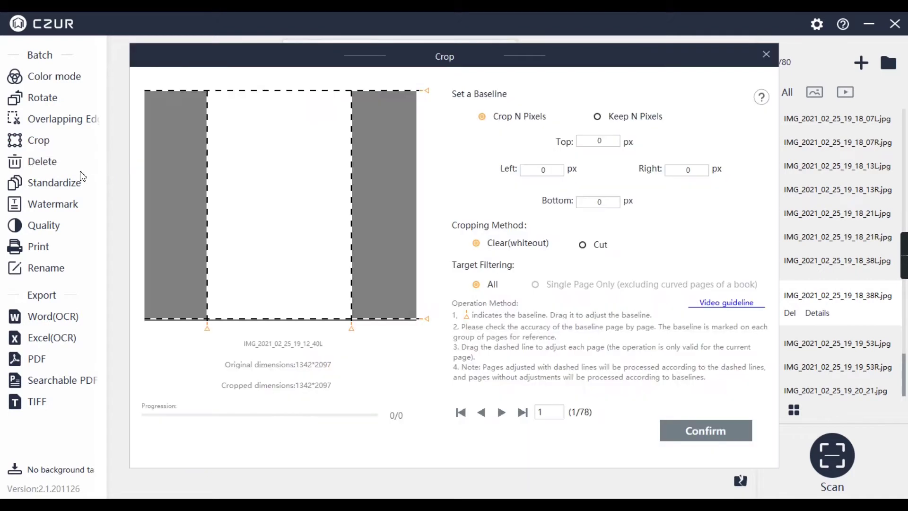
pyautogui.click(501, 412)
pyautogui.click(502, 414)
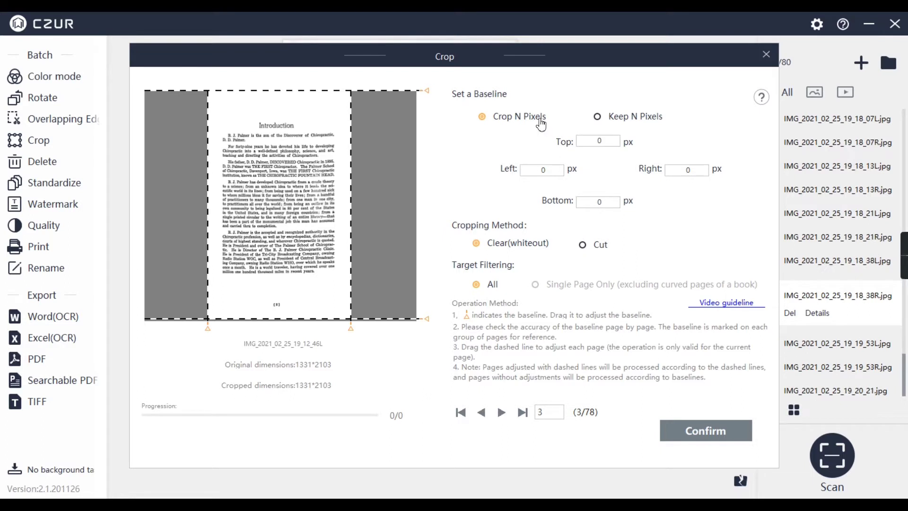
pyautogui.doubleClick(581, 140)
pyautogui.write('5')
pyautogui.press('Return')
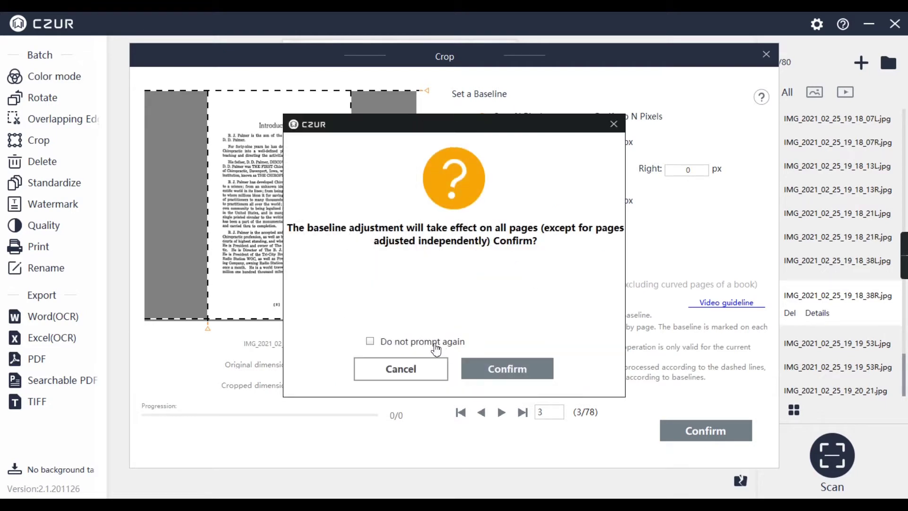
pyautogui.click(469, 372)
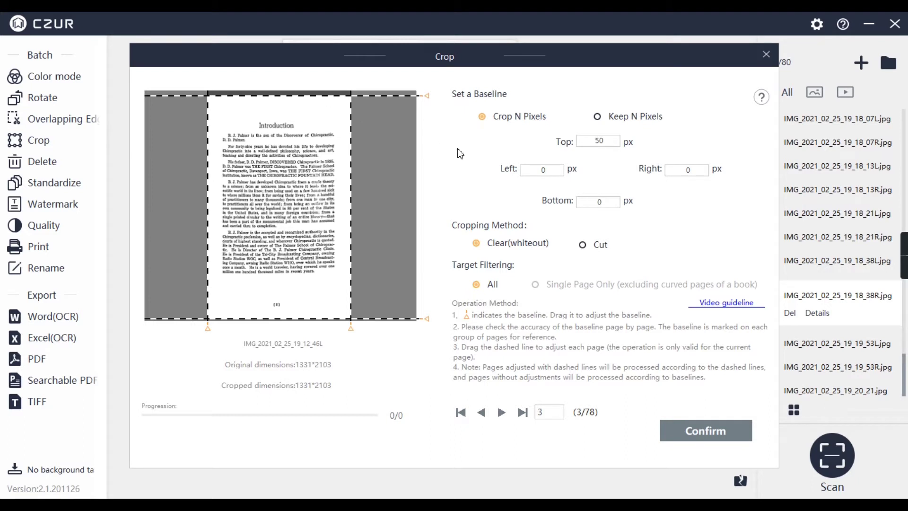
# - Set the left, right and bottom crop amounts to 50 px
pyautogui.click(550, 169)
pyautogui.click(699, 173)
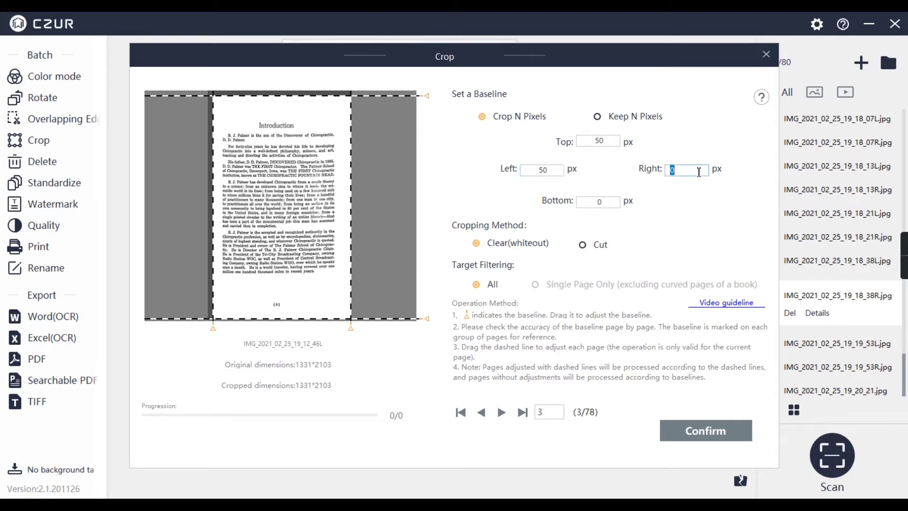
pyautogui.click(612, 205)
pyautogui.write('50')
pyautogui.click(552, 226)
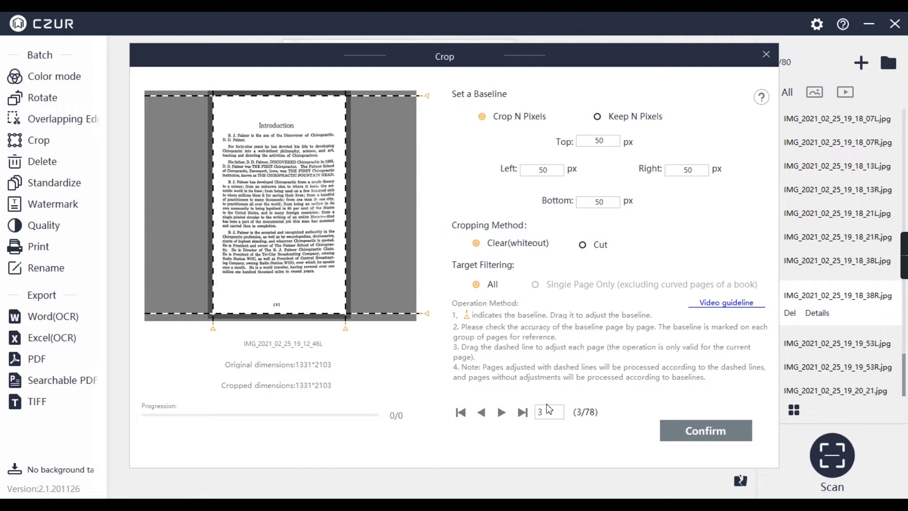
# - Page through the crop preview and raise the top crop to 150 px
pyautogui.scroll(-1, 548, 409)
pyautogui.scroll(-1, 549, 410)
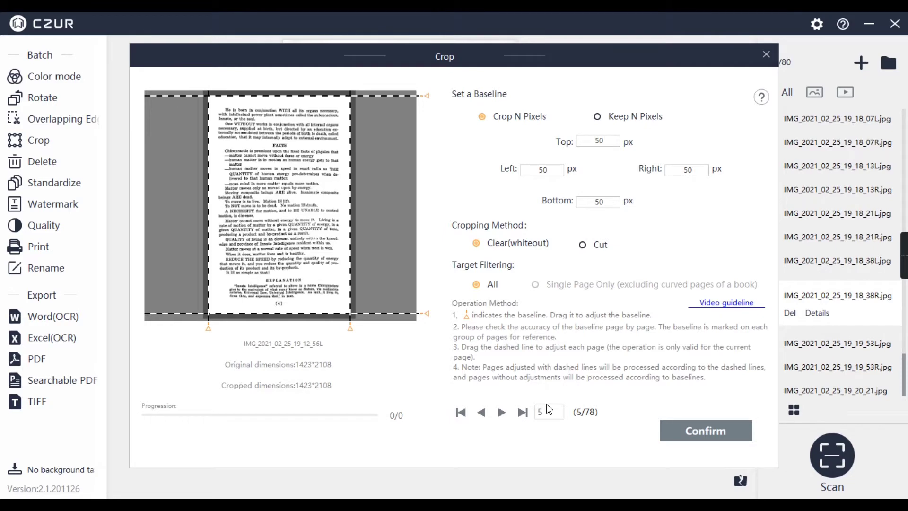
pyautogui.scroll(-1, 549, 409)
pyautogui.scroll(-1, 549, 409)
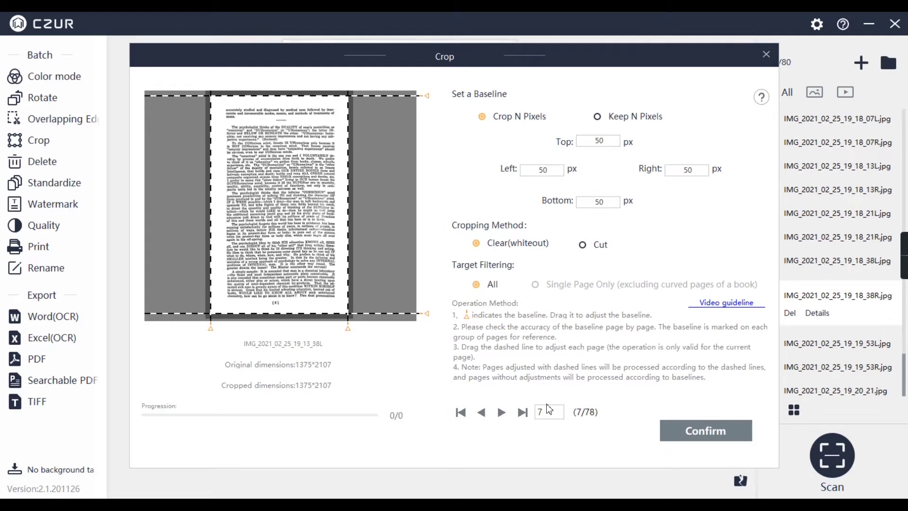
pyautogui.scroll(-4, 549, 409)
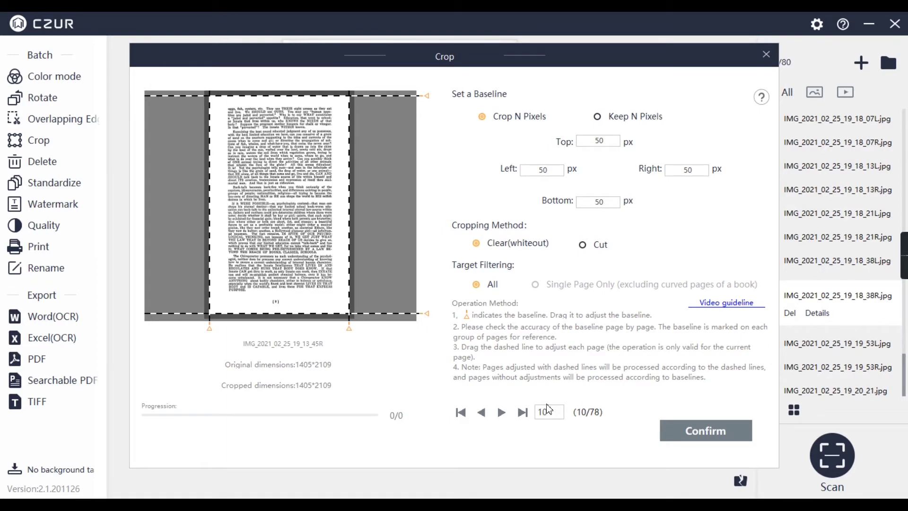
pyautogui.scroll(-5, 548, 409)
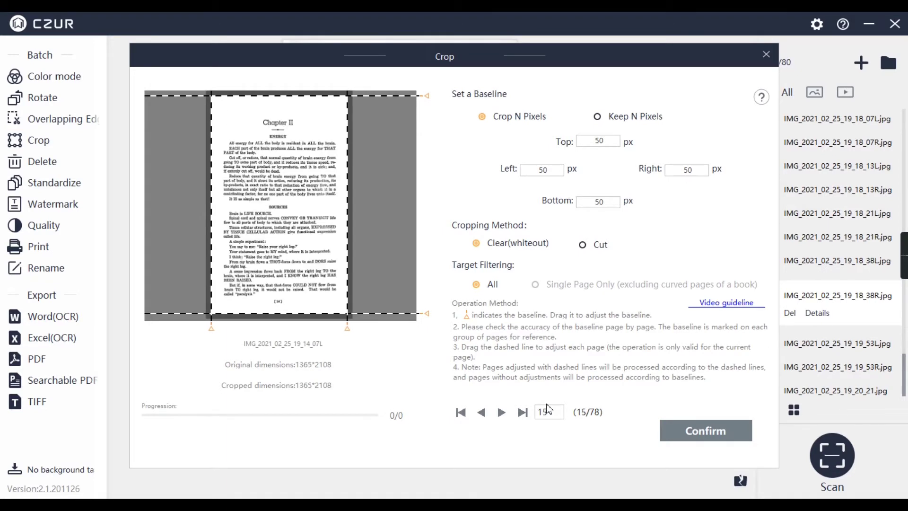
pyautogui.scroll(-3, 549, 409)
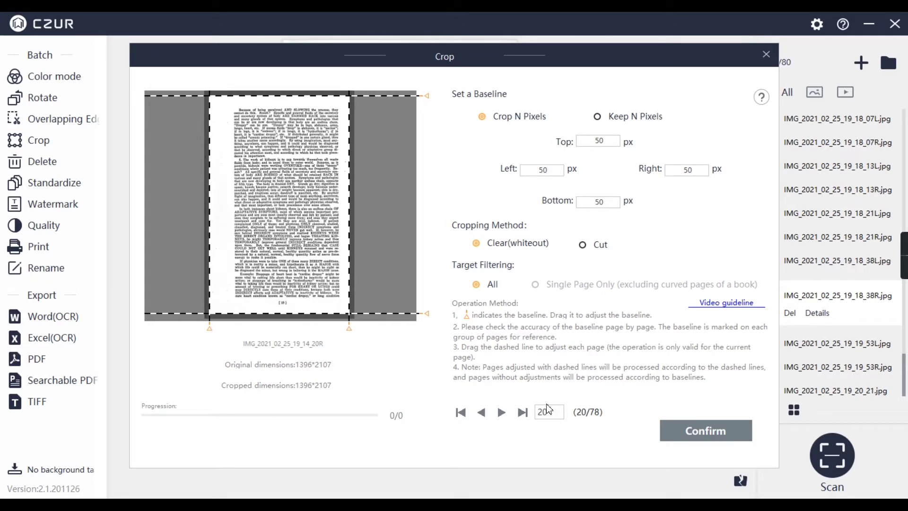
pyautogui.scroll(3, 549, 409)
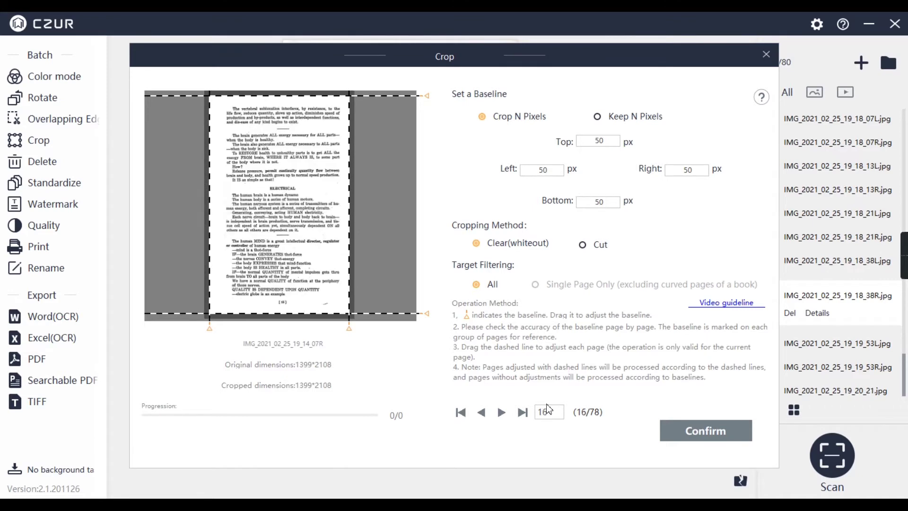
pyautogui.scroll(2, 549, 409)
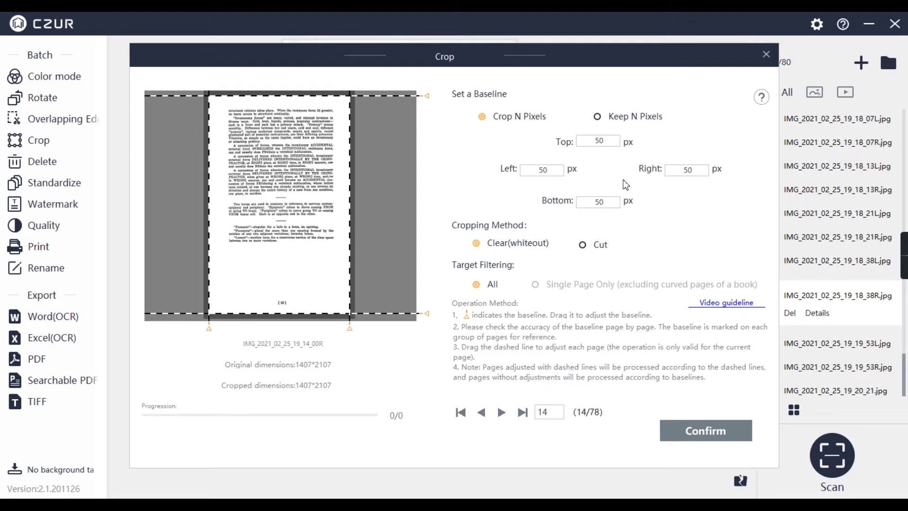
pyautogui.doubleClick(615, 144)
# - Set left and right crops to 150 px and the bottom crop to 100 px
pyautogui.write('150')
pyautogui.click(681, 136)
pyautogui.doubleClick(554, 170)
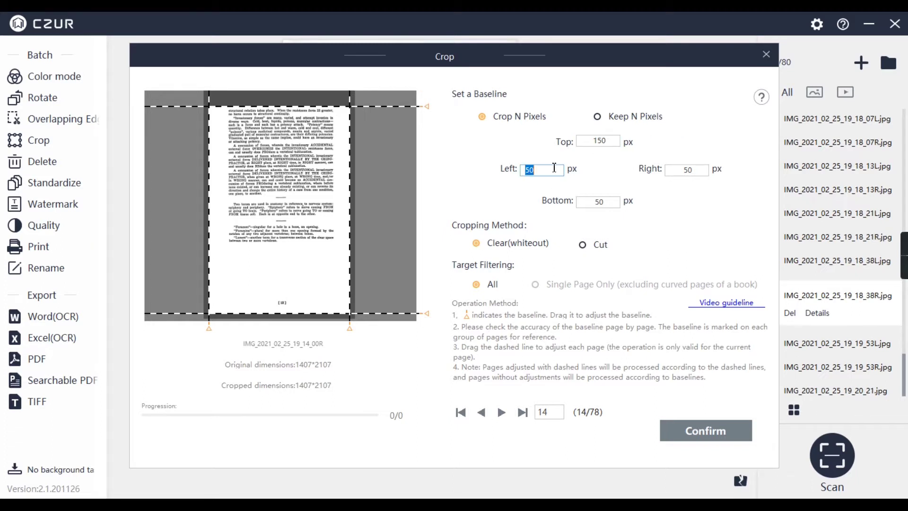
pyautogui.write('15')
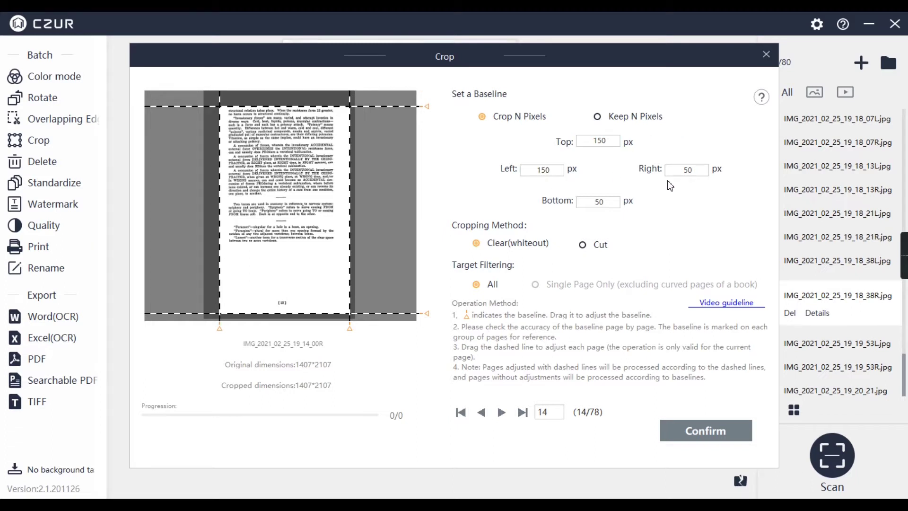
pyautogui.doubleClick(681, 171)
pyautogui.write('150')
pyautogui.doubleClick(605, 204)
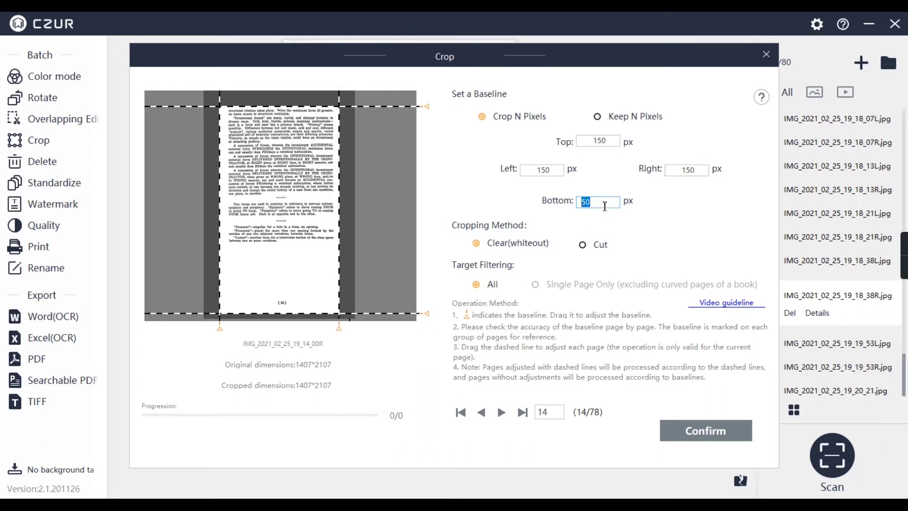
pyautogui.click(636, 222)
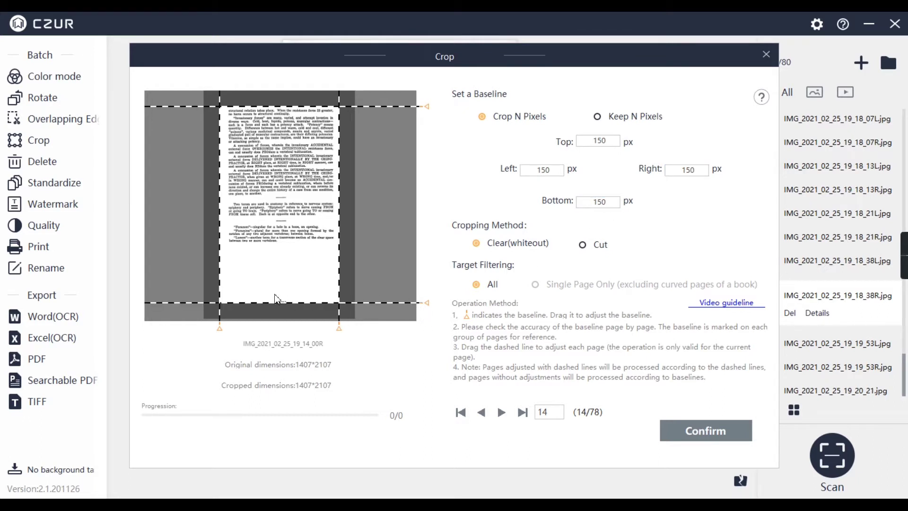
pyautogui.doubleClick(619, 202)
pyautogui.write('1')
pyautogui.click(710, 234)
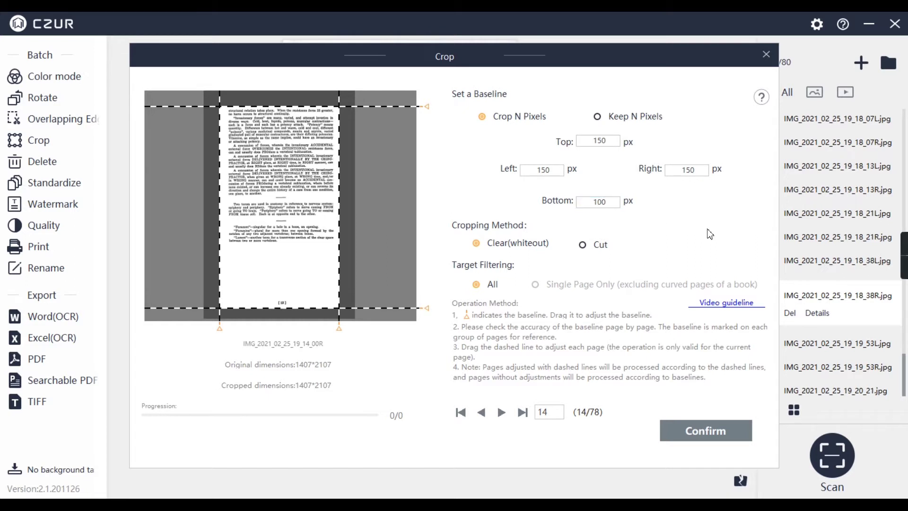
# - Widen the left and right crop edges slightly on preview pages 3 and 5
pyautogui.click(480, 413)
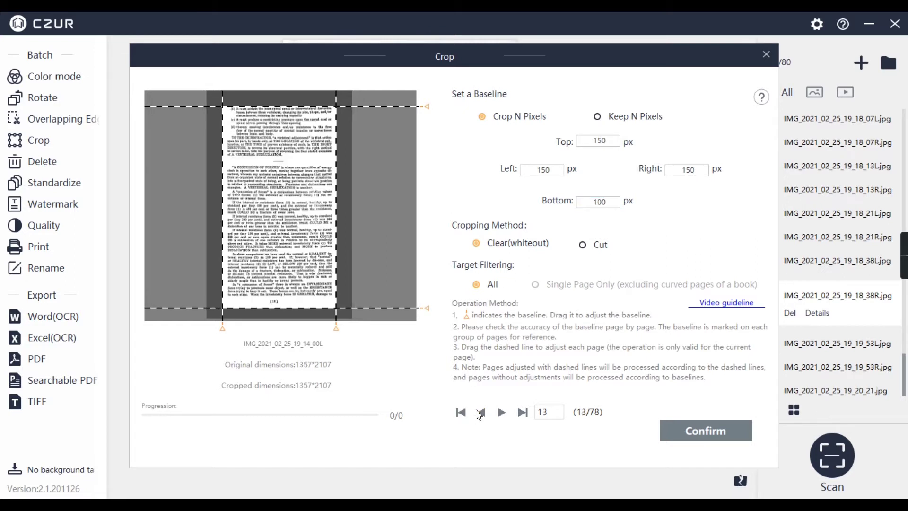
pyautogui.click(466, 415)
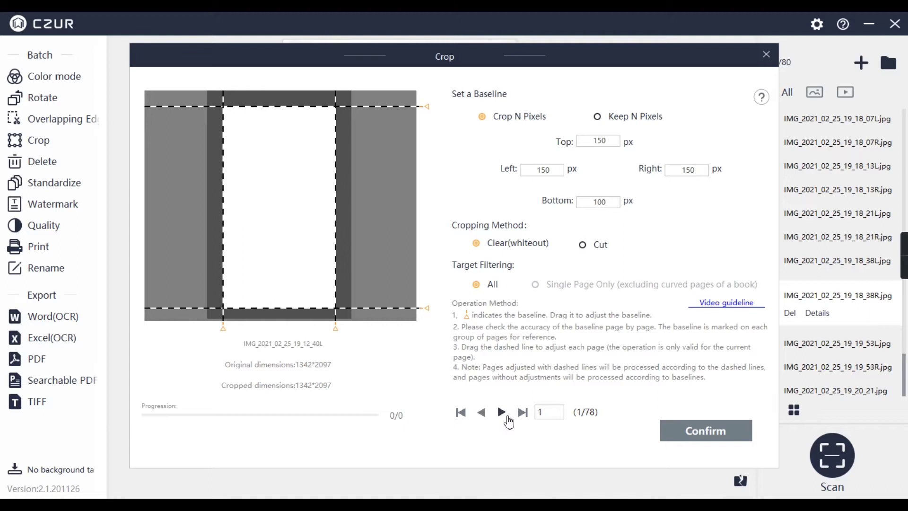
pyautogui.click(502, 412)
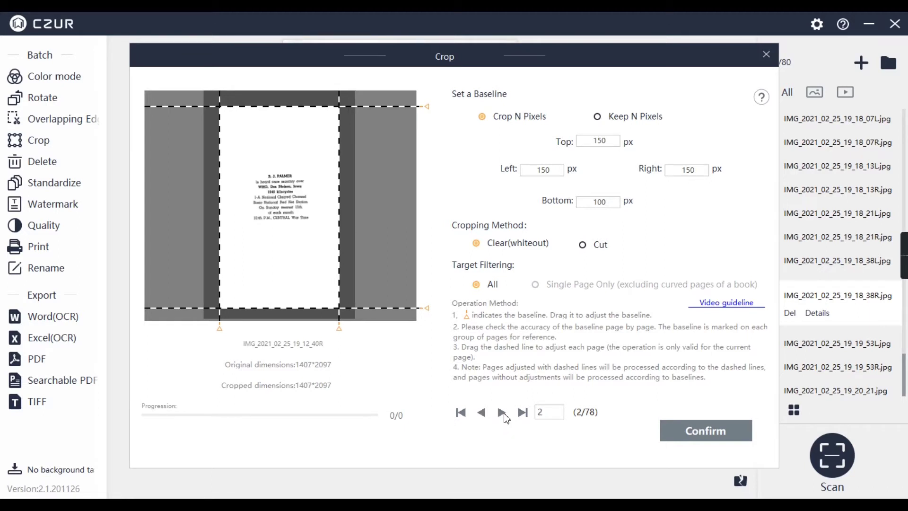
pyautogui.click(502, 413)
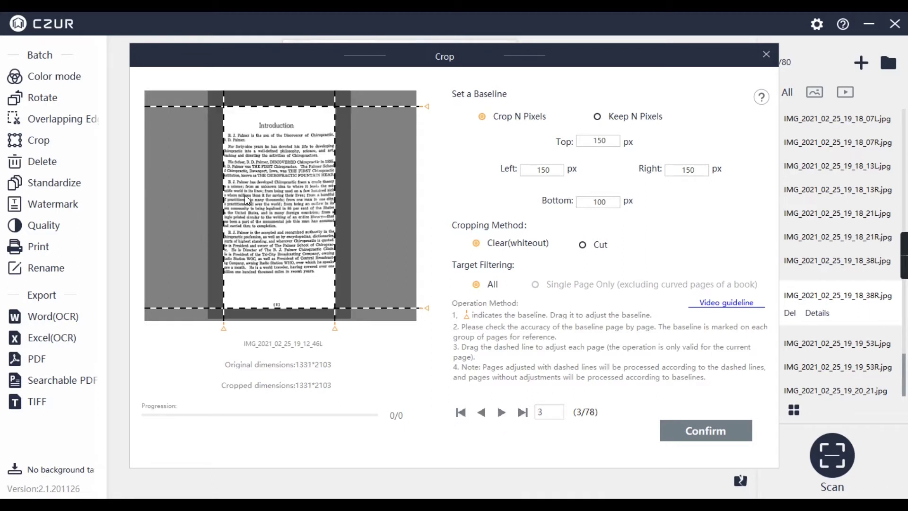
pyautogui.moveTo(224, 191); pyautogui.dragTo(220, 192)
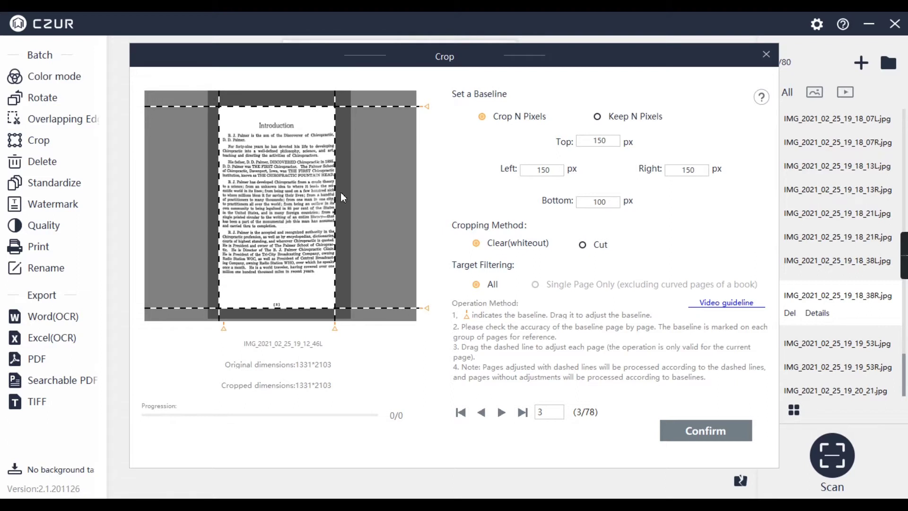
pyautogui.moveTo(337, 193); pyautogui.dragTo(340, 193)
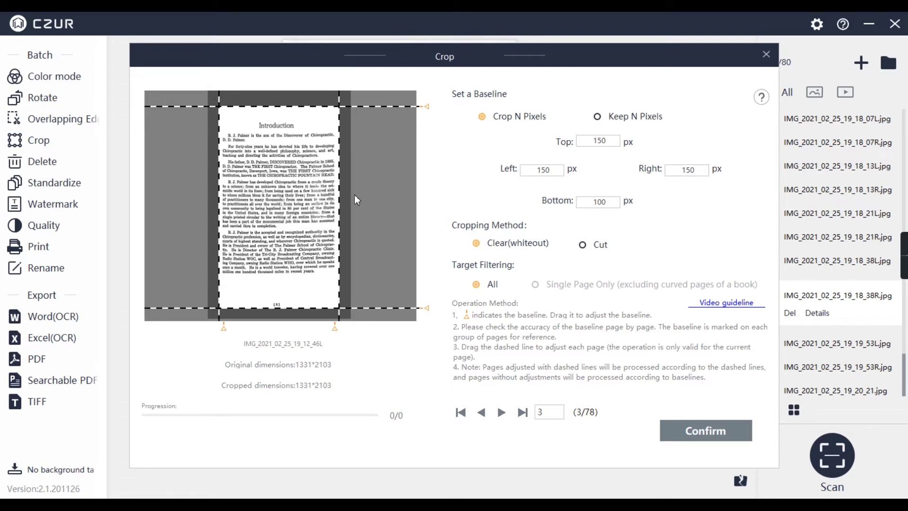
pyautogui.press('Right')
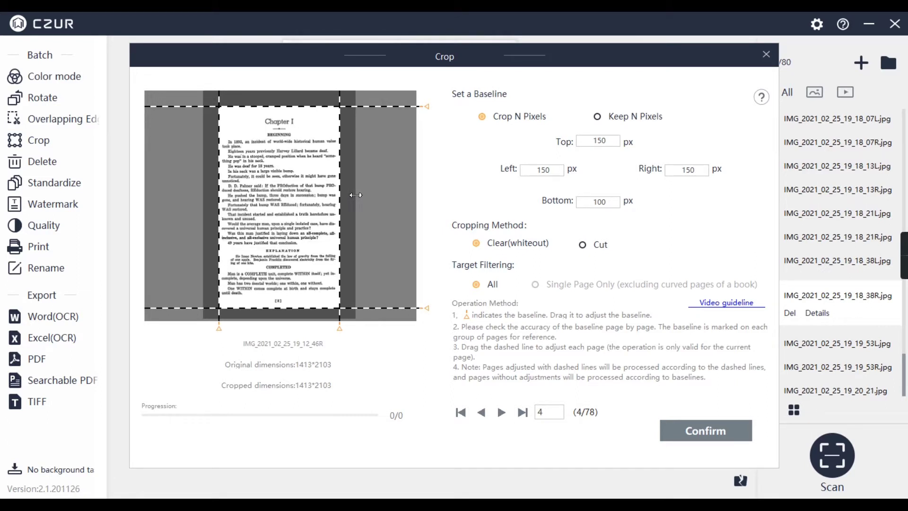
pyautogui.press('Right')
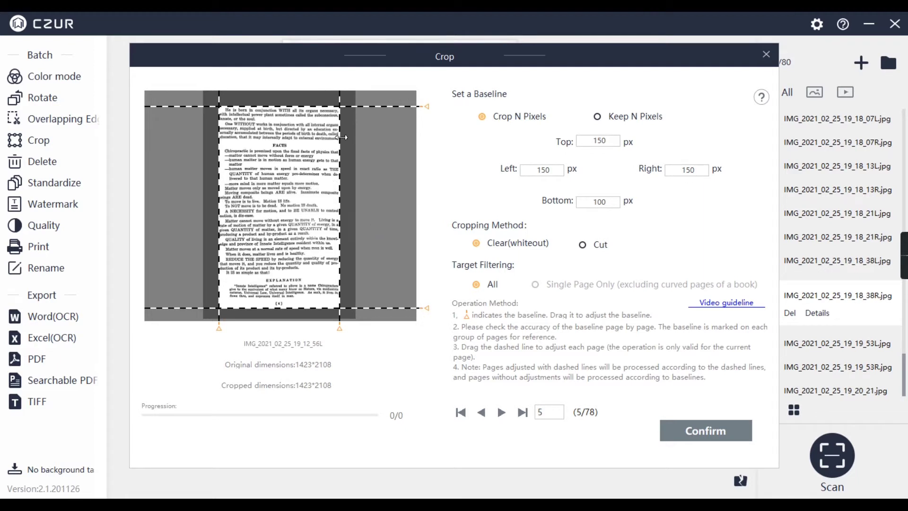
pyautogui.moveTo(341, 137); pyautogui.dragTo(344, 137)
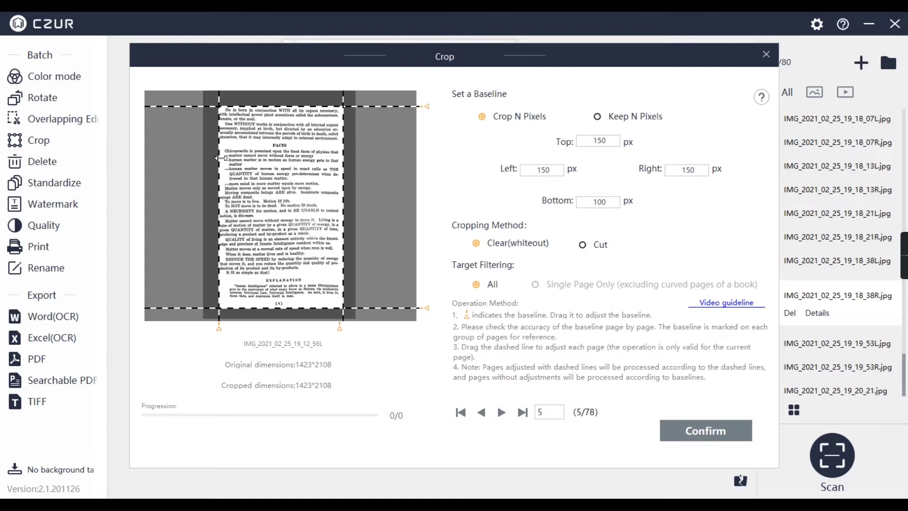
pyautogui.moveTo(220, 158); pyautogui.dragTo(216, 158)
# - Raise the top crop line on pages 9 and 10 and widen page 11's sides
pyautogui.press('Right')
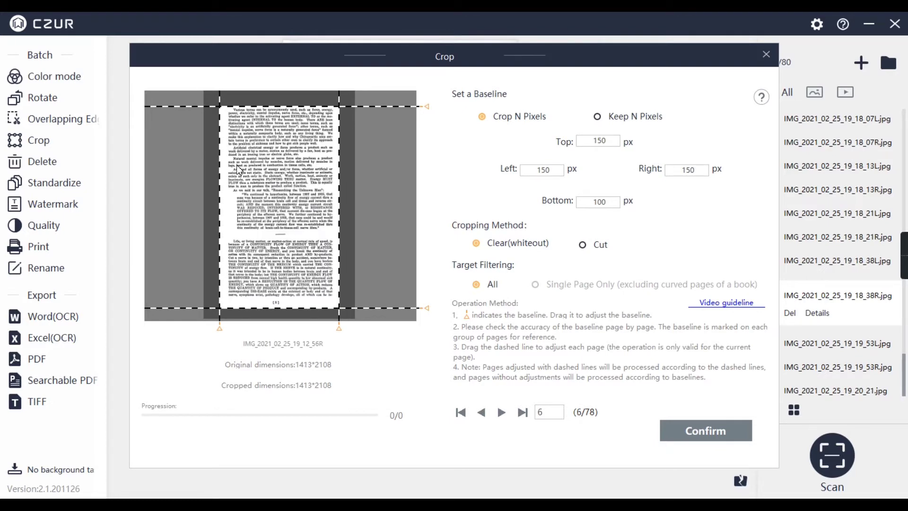
pyautogui.press('Right')
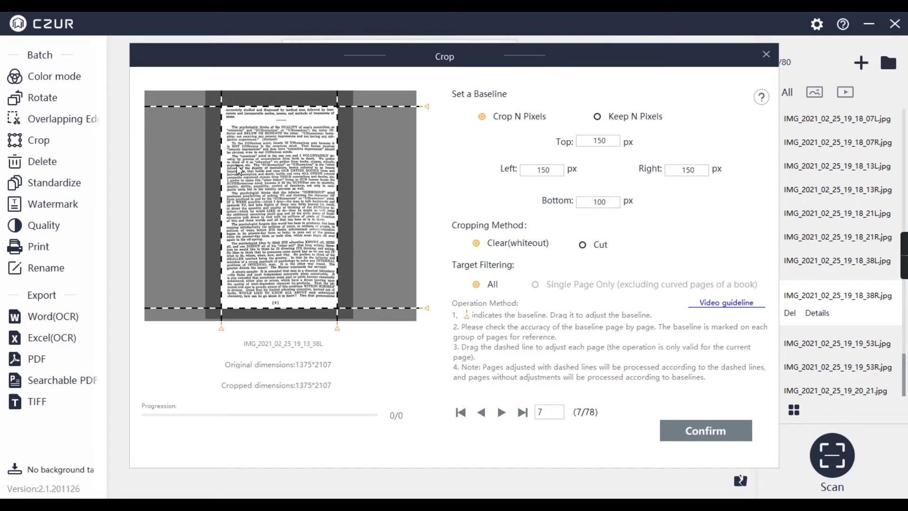
pyautogui.press('Right')
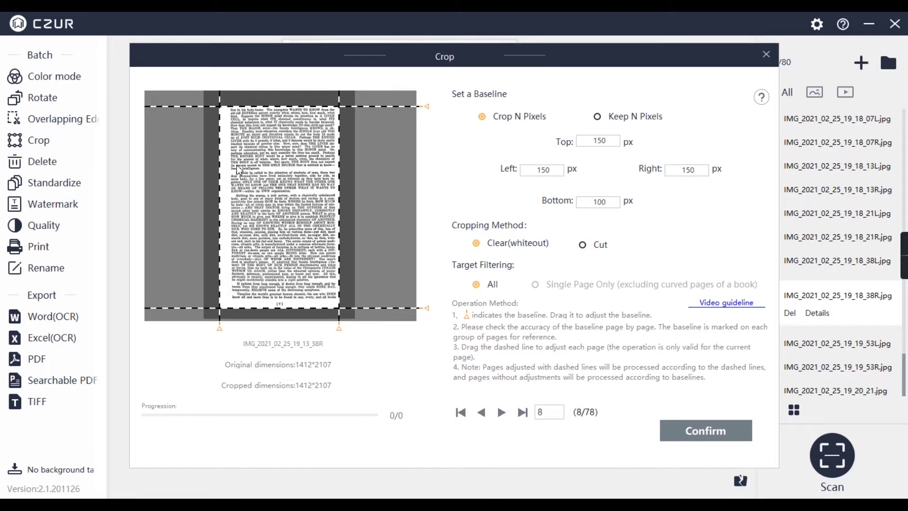
pyautogui.press('Left')
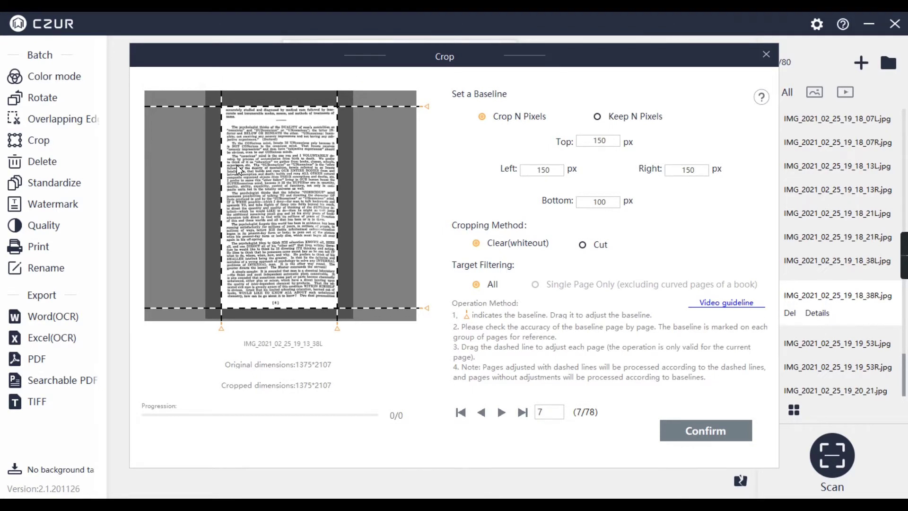
pyautogui.press('Right')
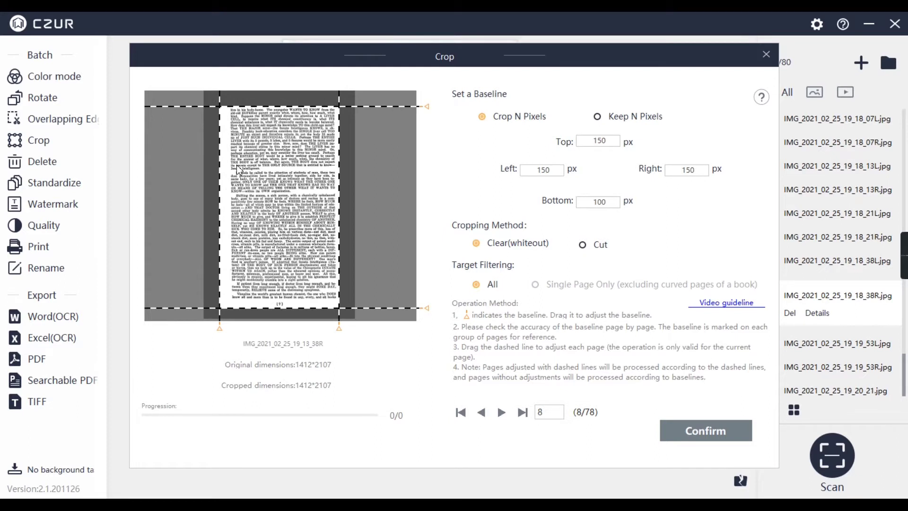
pyautogui.press('Right')
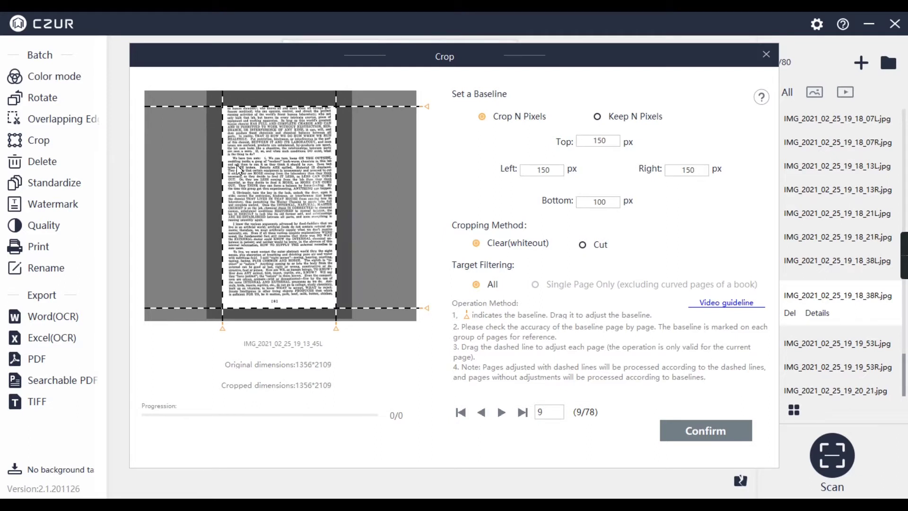
pyautogui.moveTo(284, 106); pyautogui.dragTo(284, 104)
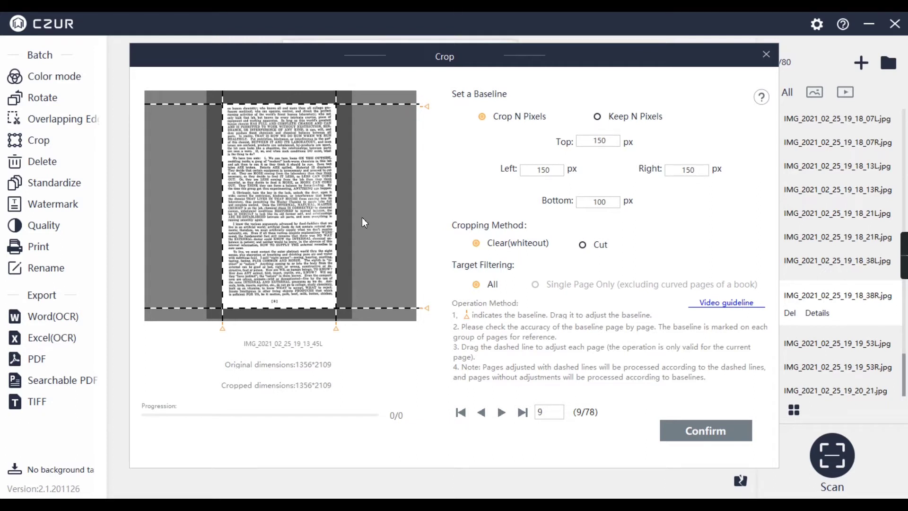
pyautogui.press('Right')
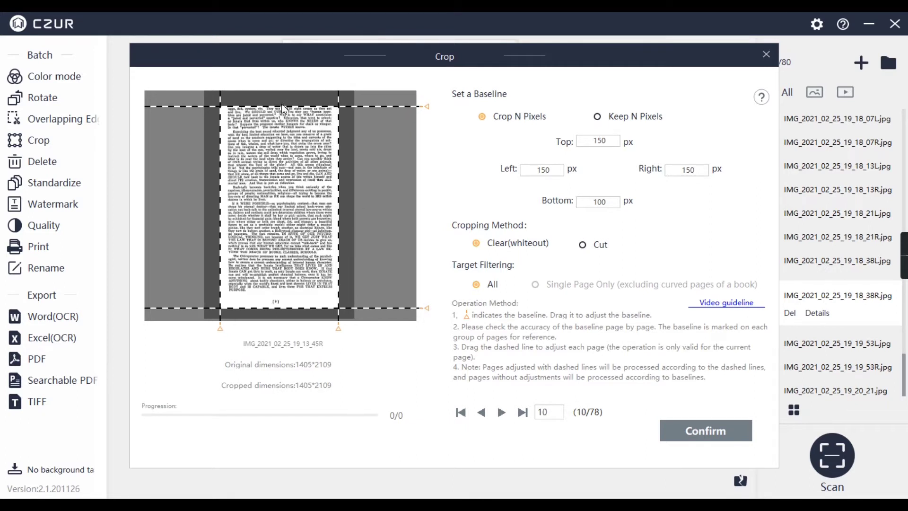
pyautogui.moveTo(283, 106); pyautogui.dragTo(284, 103)
pyautogui.press('Right')
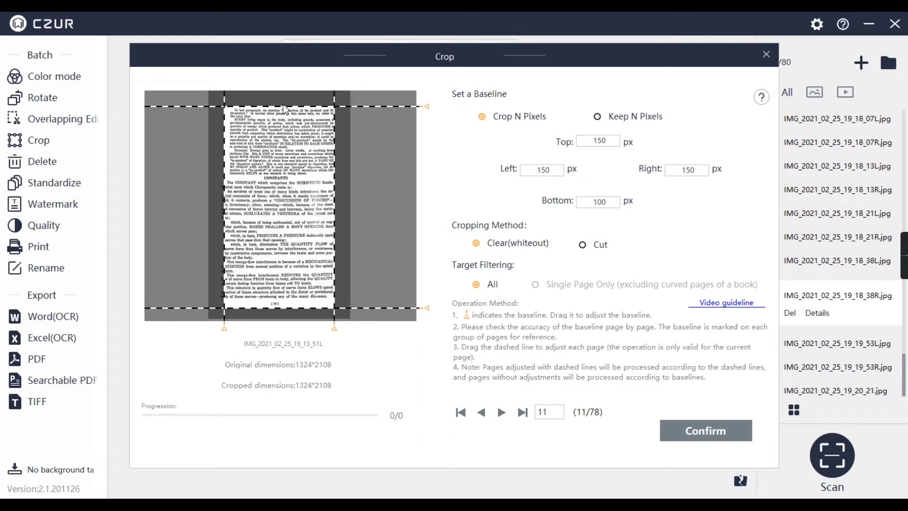
pyautogui.moveTo(225, 181); pyautogui.dragTo(220, 181)
pyautogui.moveTo(335, 175); pyautogui.dragTo(338, 175)
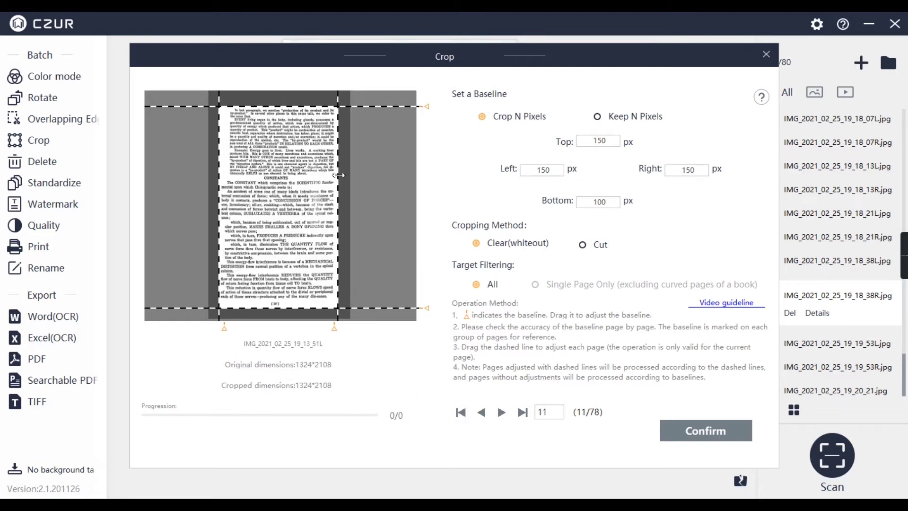
# - Skip through the preview to the book's last pages, reaching the lecture-flyer page
pyautogui.press('Right')
pyautogui.press('Right')
pyautogui.press('Right')
pyautogui.press('Right')
pyautogui.press('Right')
pyautogui.press('Right')
pyautogui.press('Right')
pyautogui.press('Right')
pyautogui.press('Right')
pyautogui.press('Right')
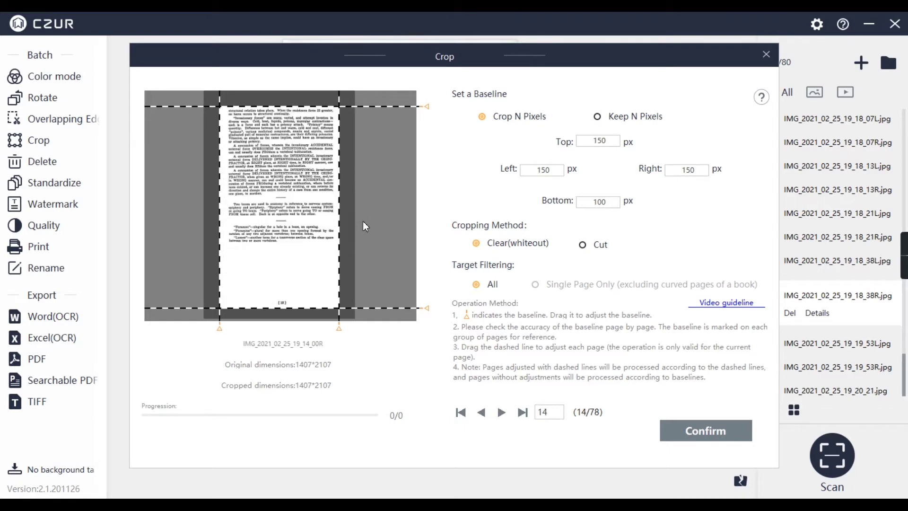
pyautogui.press('Right')
pyautogui.press('Right')
pyautogui.press('Right')
pyautogui.press('Right')
pyautogui.press('Right')
pyautogui.press('Right')
pyautogui.press('Right')
pyautogui.press('Right')
pyautogui.press('Right')
pyautogui.press('Right')
pyautogui.press('Right')
pyautogui.press('Right')
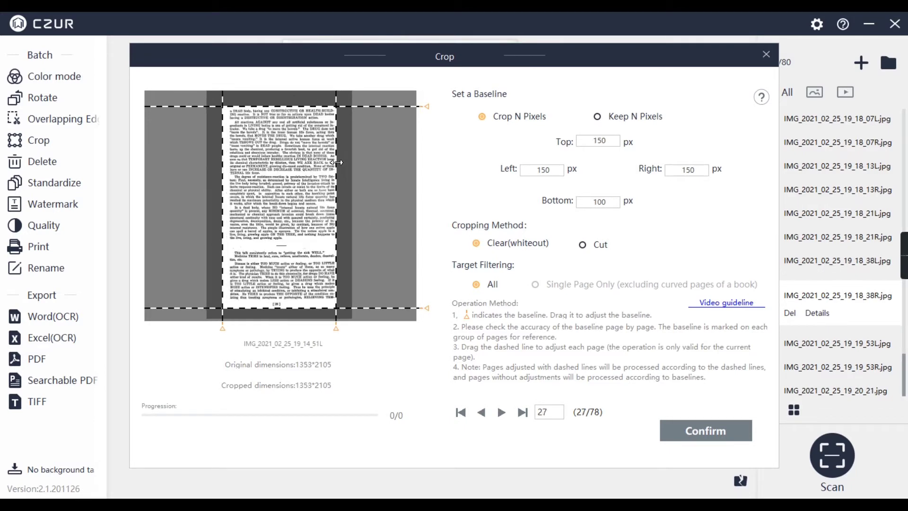
pyautogui.press('Right')
pyautogui.press('Right')
pyautogui.press('Right')
pyautogui.press('Right')
pyautogui.press('Right')
pyautogui.press('Right')
pyautogui.press('Right')
pyautogui.press('Right')
pyautogui.press('Right')
pyautogui.press('Right')
pyautogui.press('Right')
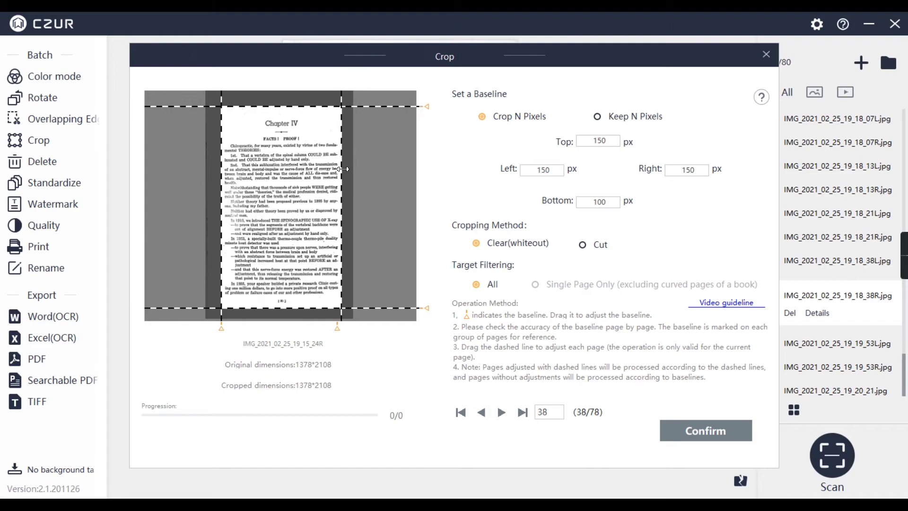
pyautogui.press('Right')
pyautogui.press('Right')
pyautogui.press('Right')
pyautogui.press('Right')
pyautogui.press('Right')
pyautogui.press('Right')
pyautogui.press('Right')
pyautogui.press('Right')
pyautogui.press('Right')
pyautogui.press('Right')
pyautogui.press('Right')
pyautogui.press('Right')
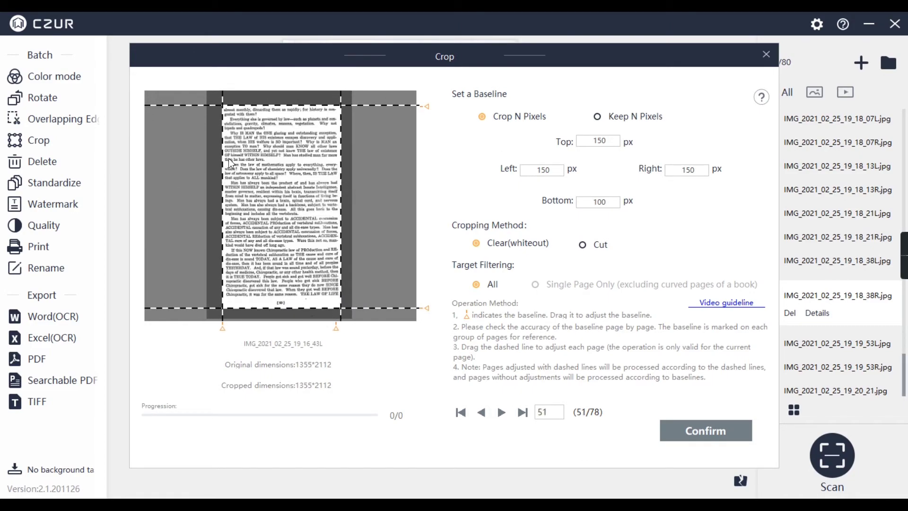
pyautogui.press('Right')
pyautogui.press('Right')
pyautogui.press('Right')
pyautogui.press('Right')
pyautogui.press('Right')
pyautogui.press('Right')
pyautogui.press('Right')
pyautogui.press('Right')
pyautogui.press('Right')
pyautogui.press('Right')
pyautogui.press('Right')
pyautogui.press('Right')
pyautogui.press('Right')
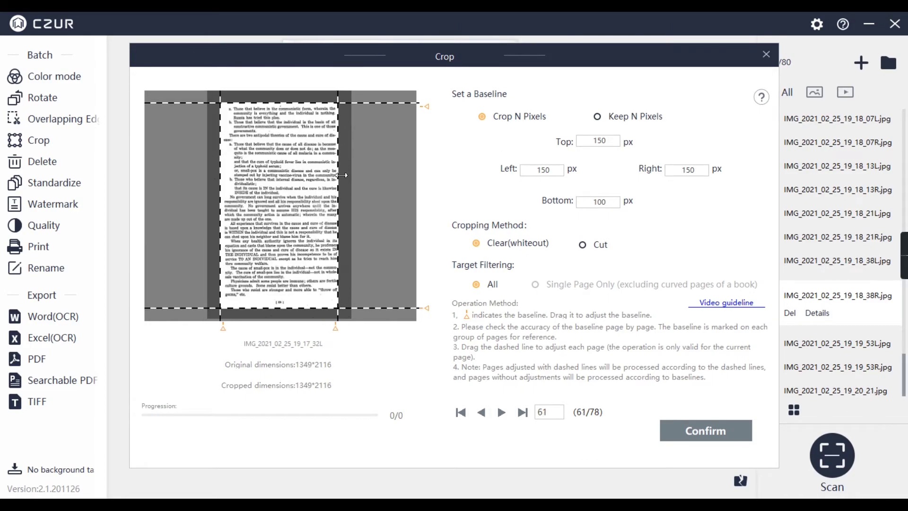
pyautogui.press('Right')
pyautogui.press('Right')
pyautogui.press('Right')
pyautogui.press('Right')
pyautogui.press('Right')
pyautogui.press('Right')
pyautogui.press('Right')
pyautogui.press('Right')
pyautogui.press('Right')
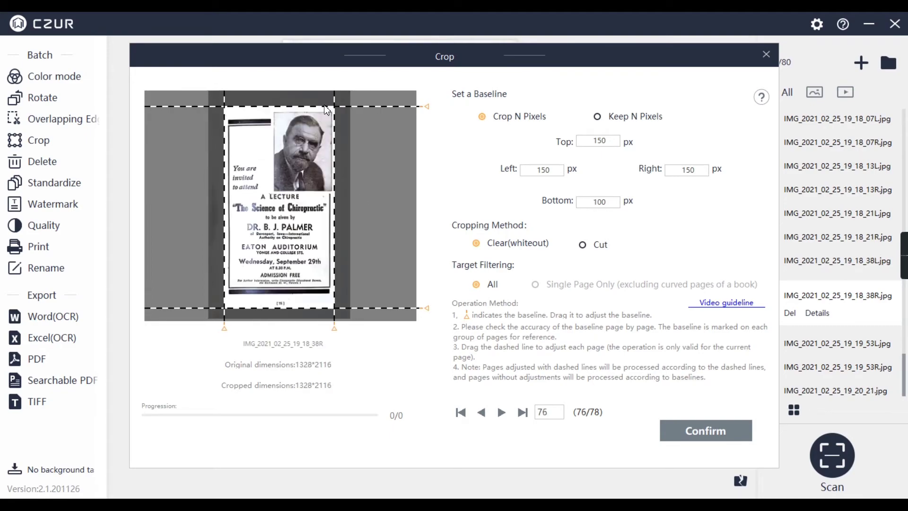
# - Apply the crop to all pages, then page forward, boxing the text on several pages
pyautogui.click(695, 429)
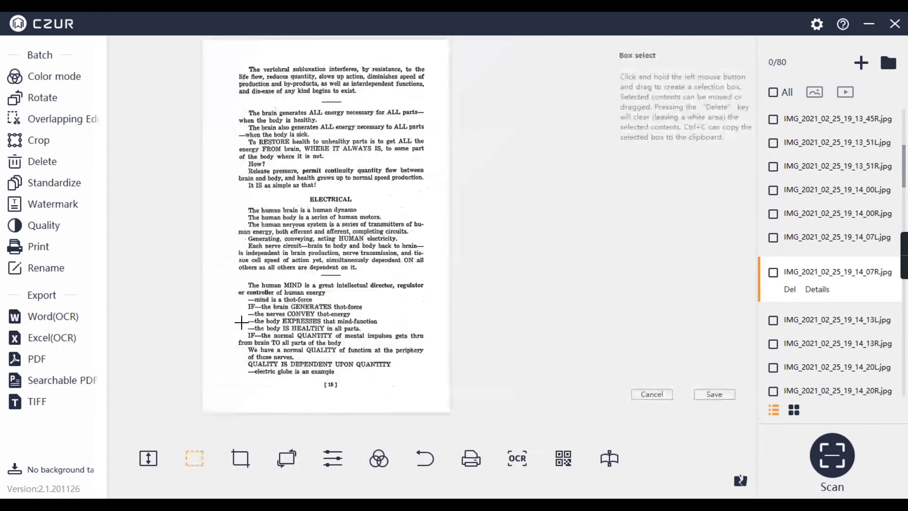
pyautogui.click(714, 397)
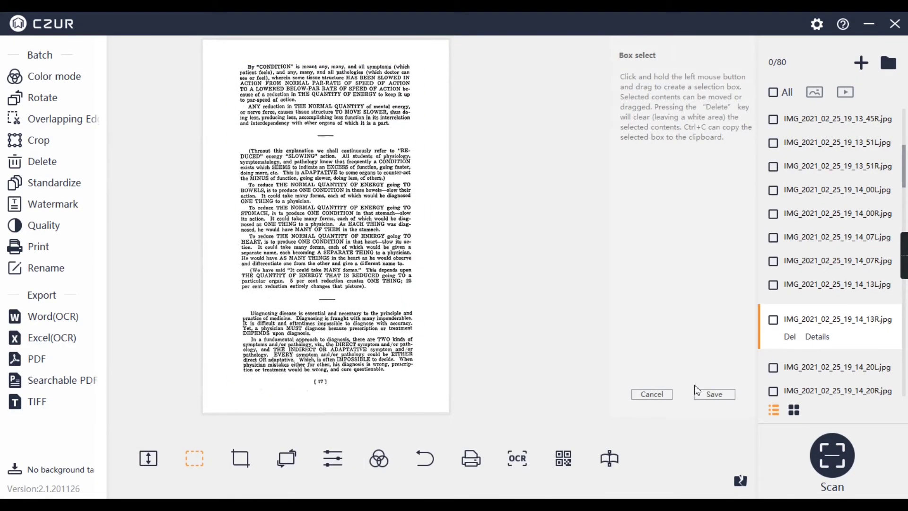
pyautogui.moveTo(242, 61); pyautogui.dragTo(425, 391)
pyautogui.click(715, 394)
pyautogui.click(715, 394)
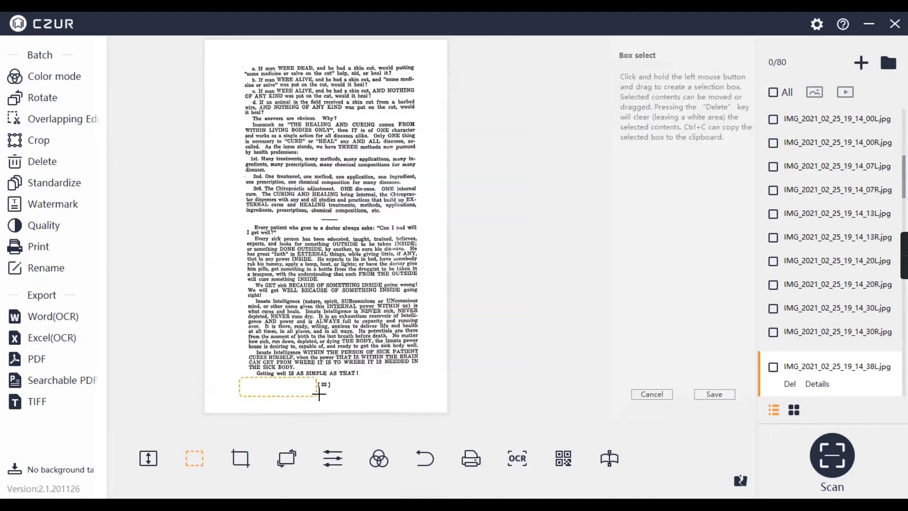
pyautogui.click(714, 394)
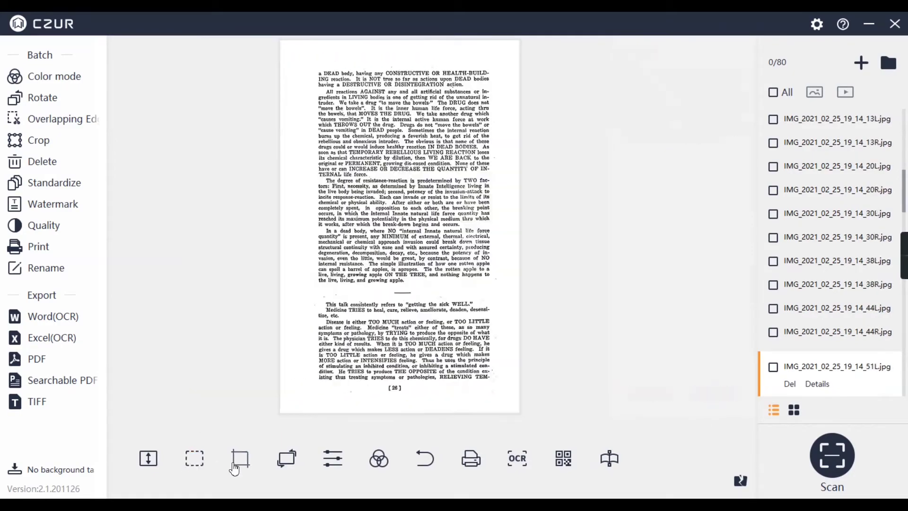
pyautogui.moveTo(438, 186); pyautogui.dragTo(379, 183)
pyautogui.click(714, 394)
pyautogui.moveTo(335, 314); pyautogui.dragTo(427, 373)
pyautogui.click(715, 394)
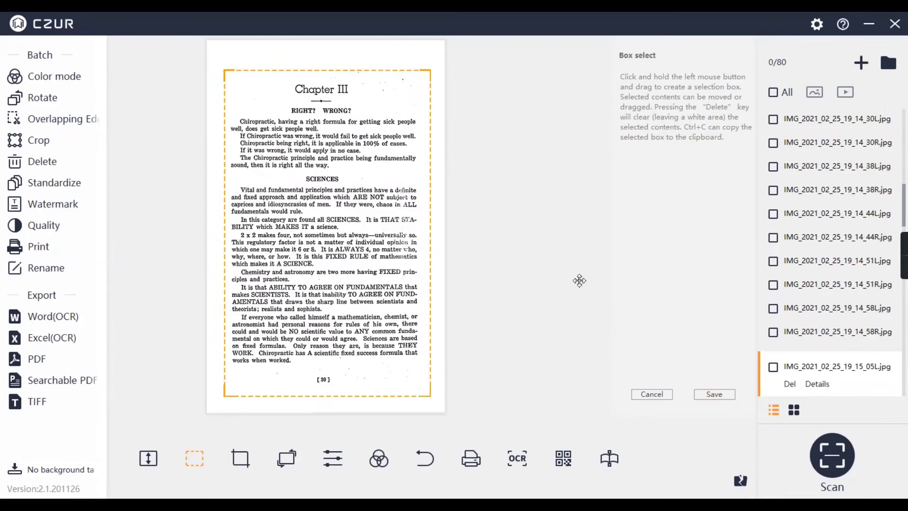
pyautogui.moveTo(280, 111); pyautogui.dragTo(219, 73)
pyautogui.click(714, 394)
pyautogui.click(714, 394)
pyautogui.click(715, 394)
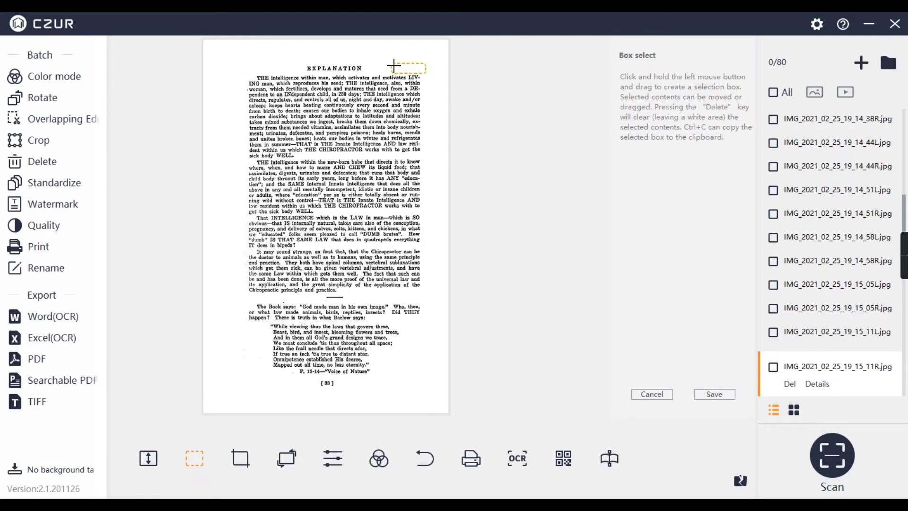
pyautogui.click(714, 394)
pyautogui.click(715, 394)
pyautogui.click(715, 394)
pyautogui.click(714, 394)
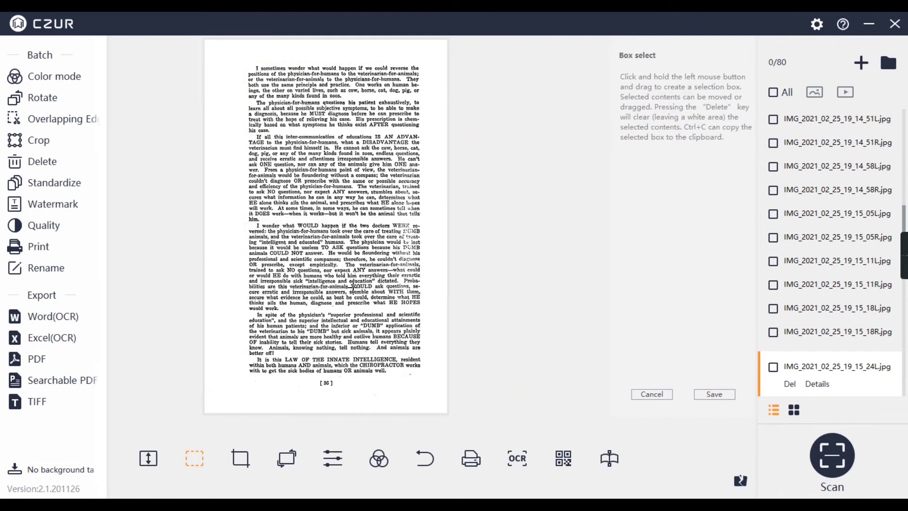
pyautogui.click(715, 394)
pyautogui.click(651, 394)
# - Box-select a line of text on page 42 and save the selection
pyautogui.click(195, 458)
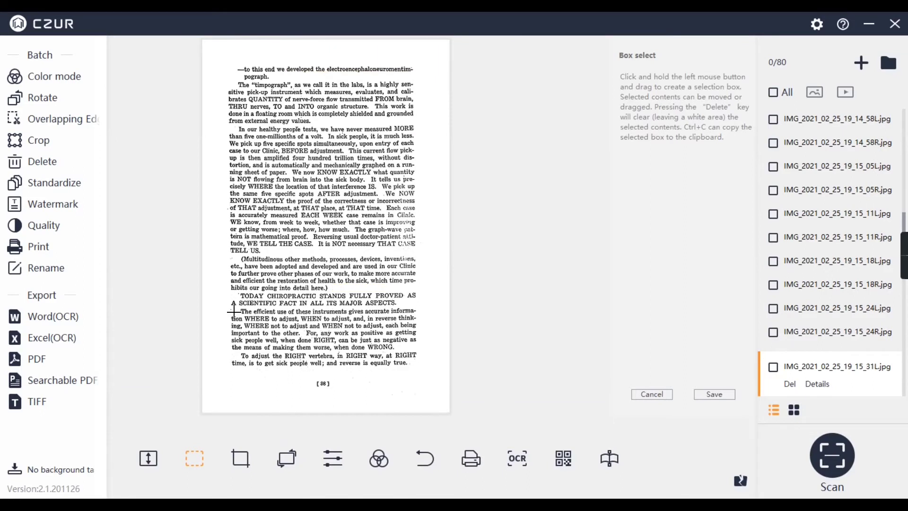
pyautogui.moveTo(233, 311); pyautogui.dragTo(230, 317)
pyautogui.scroll(-4, 414, 332)
pyautogui.moveTo(283, 126); pyautogui.dragTo(419, 127)
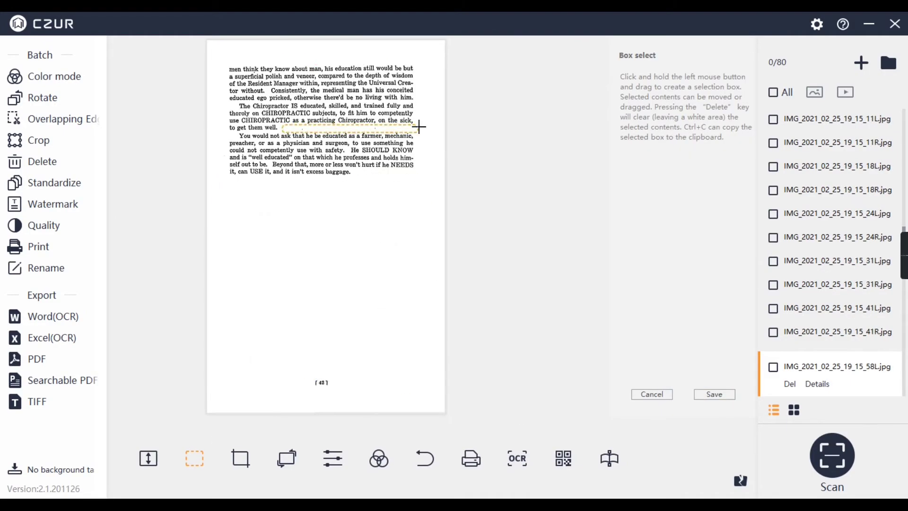
pyautogui.scroll(-4, 419, 127)
pyautogui.click(714, 394)
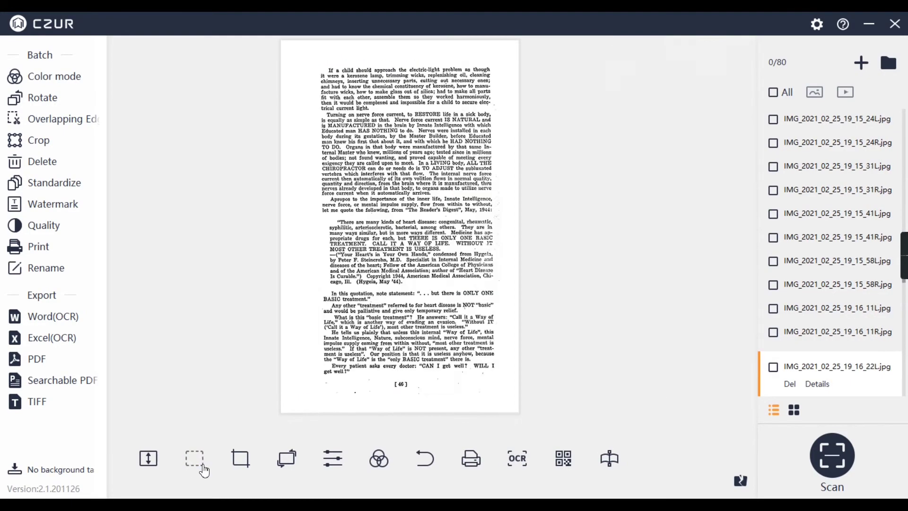
# - Box the area beside the page number, scroll through the pages, and move on to page 72
pyautogui.click(194, 459)
pyautogui.scroll(-5, 331, 236)
pyautogui.moveTo(229, 304); pyautogui.dragTo(440, 377)
pyautogui.moveTo(344, 354); pyautogui.dragTo(418, 397)
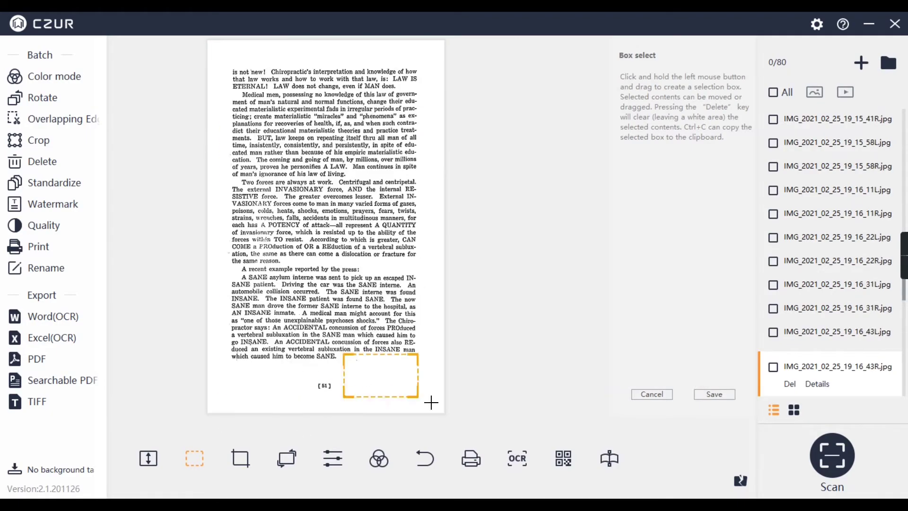
pyautogui.scroll(-4, 431, 403)
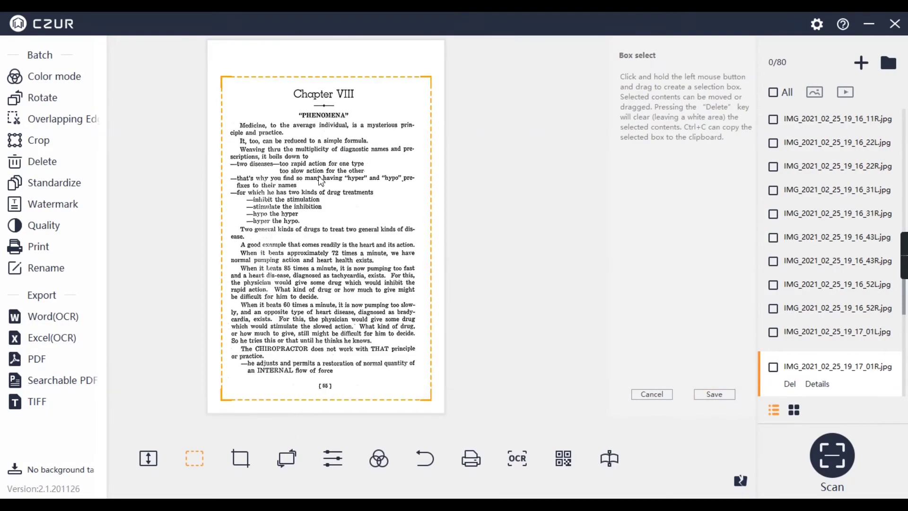
pyautogui.scroll(-3, 321, 181)
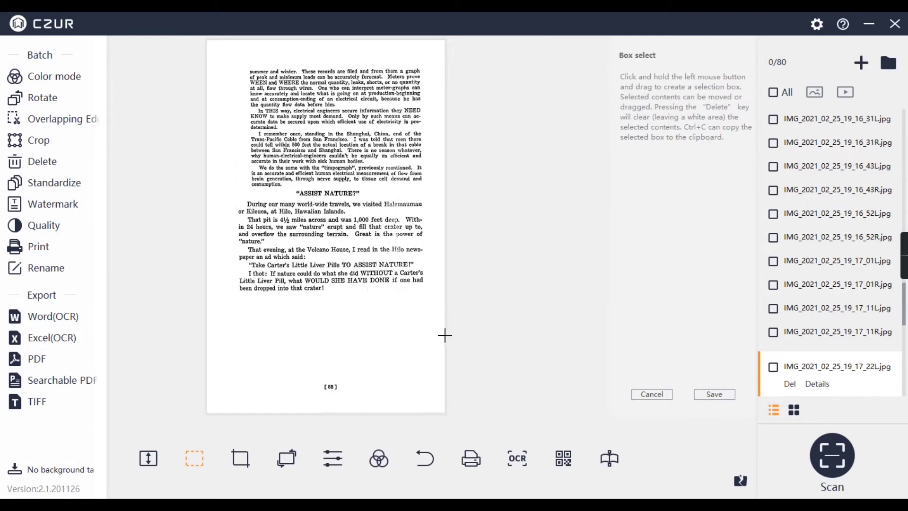
pyautogui.scroll(-3, 444, 335)
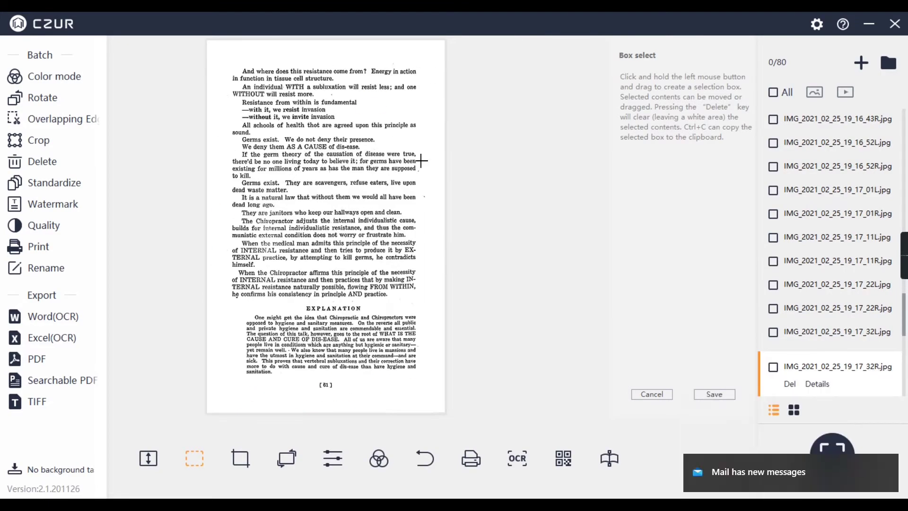
pyautogui.scroll(-1, 423, 132)
pyautogui.scroll(-4, 395, 313)
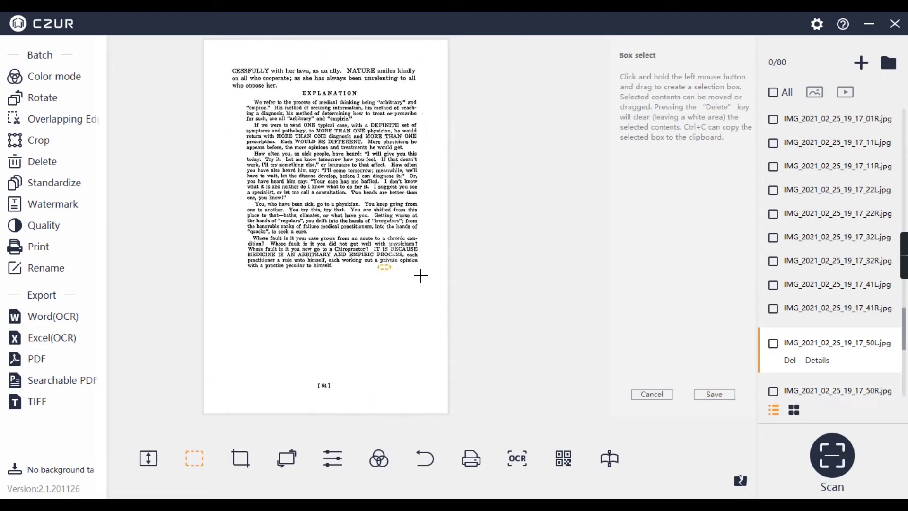
pyautogui.scroll(-1, 299, 123)
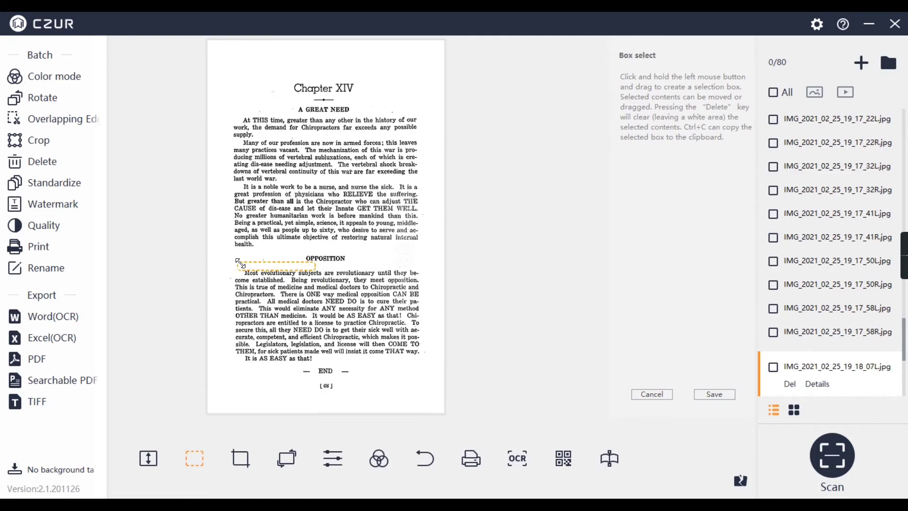
pyautogui.press('Down')
pyautogui.press('Down')
pyautogui.press('Down')
pyautogui.press('Down')
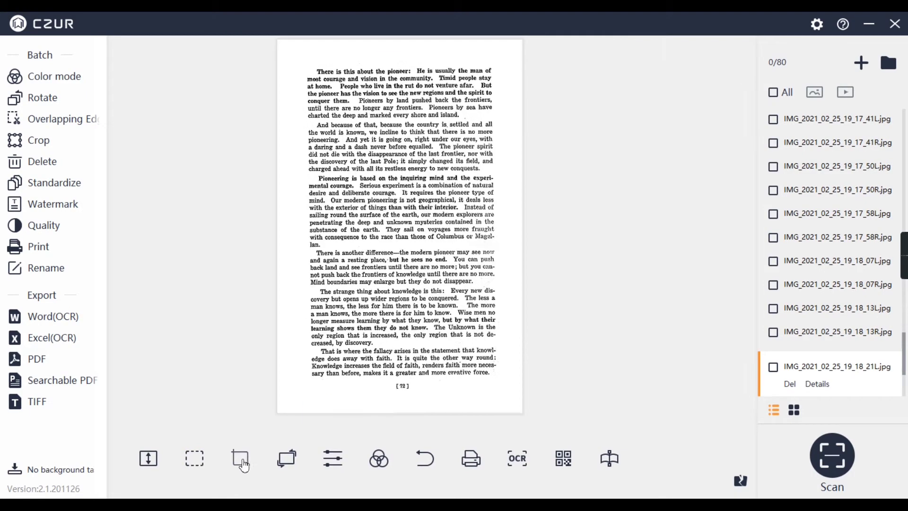
# - Rotate page 72 by a custom angle of 1° and save
pyautogui.click(287, 458)
pyautogui.click(648, 222)
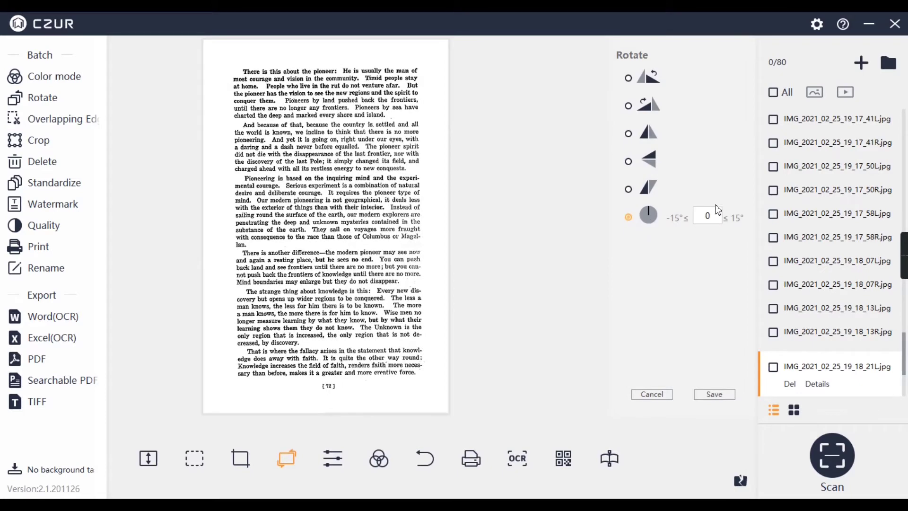
pyautogui.doubleClick(716, 210)
pyautogui.write('1')
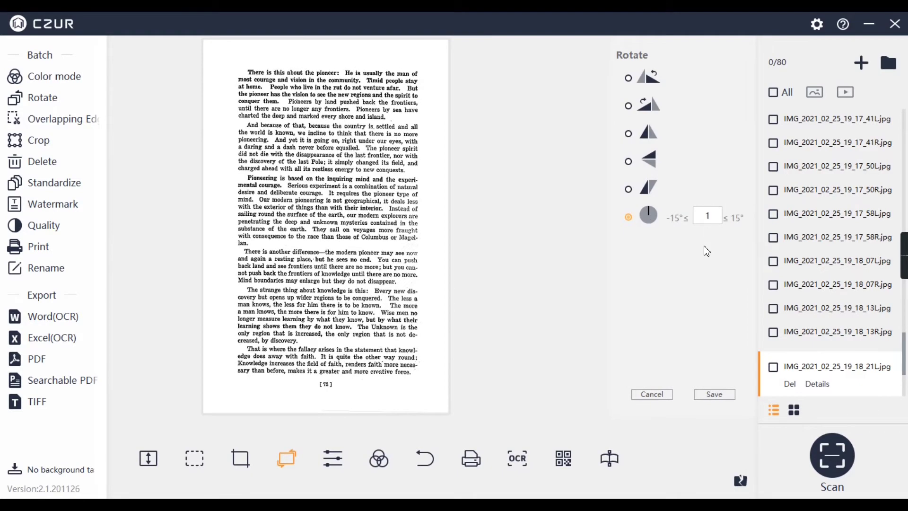
pyautogui.click(712, 395)
# - Crop page 72 down to its text block and save
pyautogui.click(241, 458)
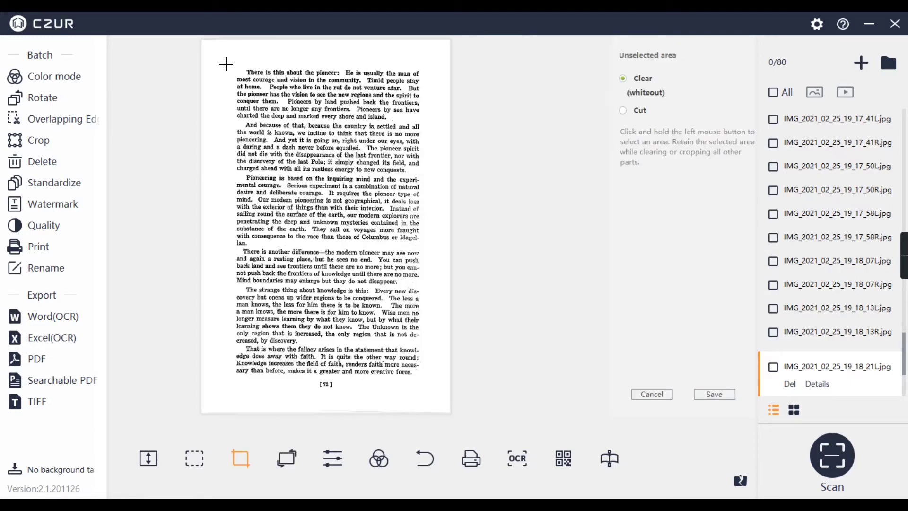
pyautogui.moveTo(226, 64); pyautogui.dragTo(430, 394)
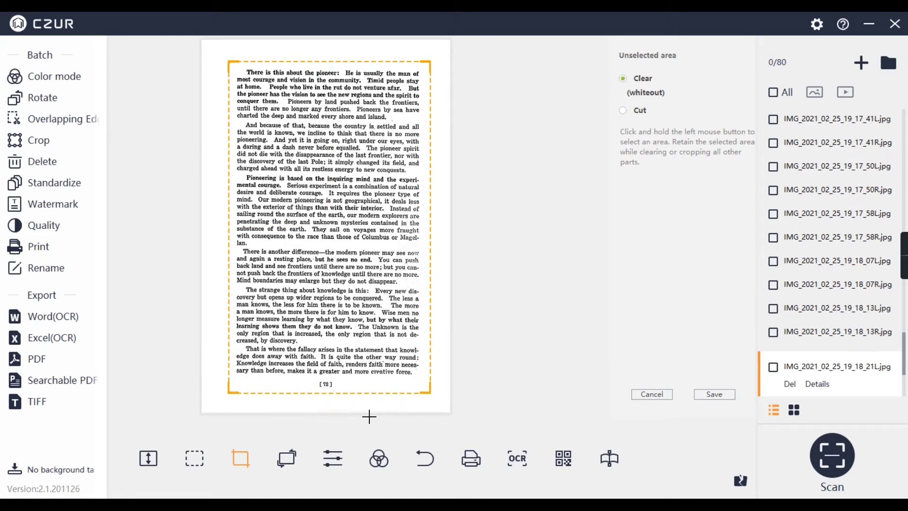
pyautogui.click(714, 396)
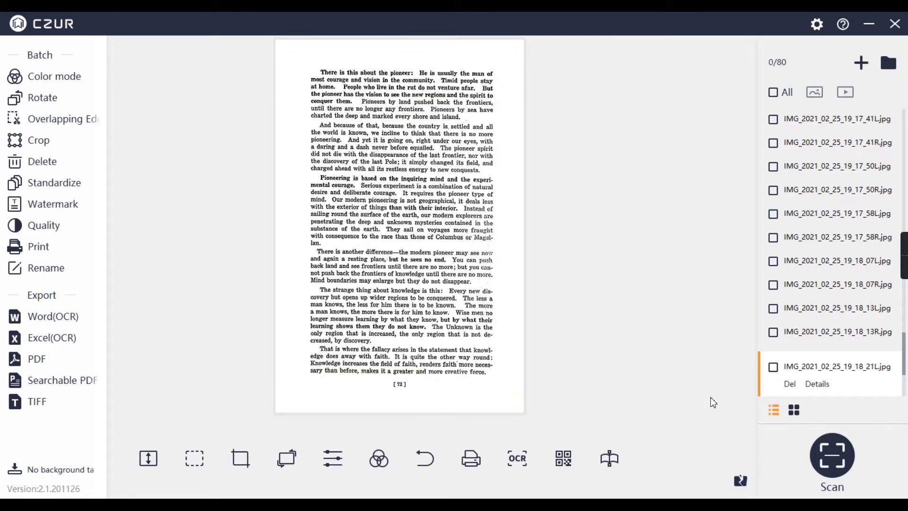
# - Tick all page images except the cover and the final IMG_2021_02_25_19_20_21.jpg
pyautogui.press('Down')
pyautogui.press('Down')
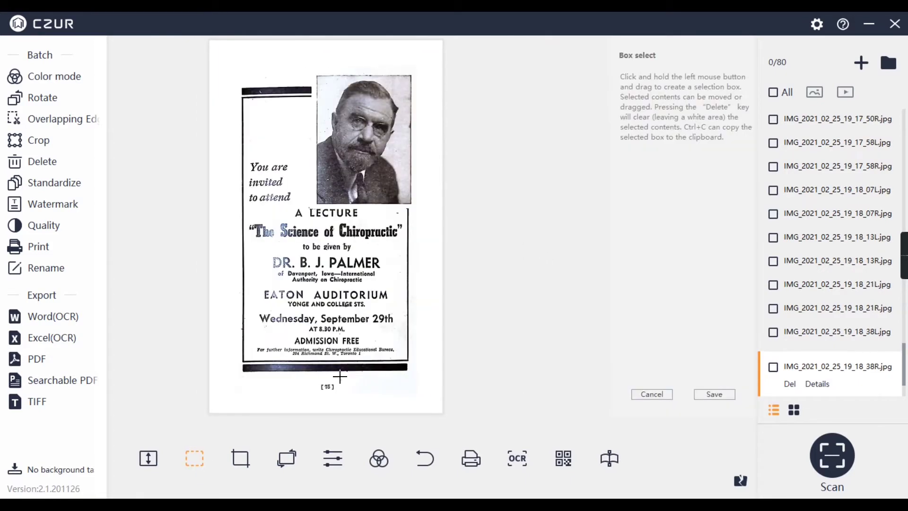
pyautogui.press('Down')
pyautogui.press('Down')
pyautogui.press('Down')
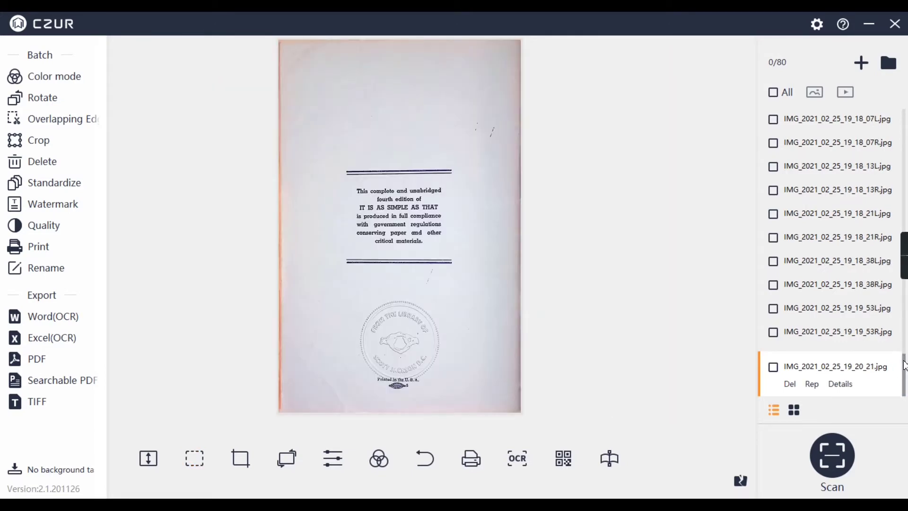
pyautogui.moveTo(904, 364); pyautogui.dragTo(905, 115)
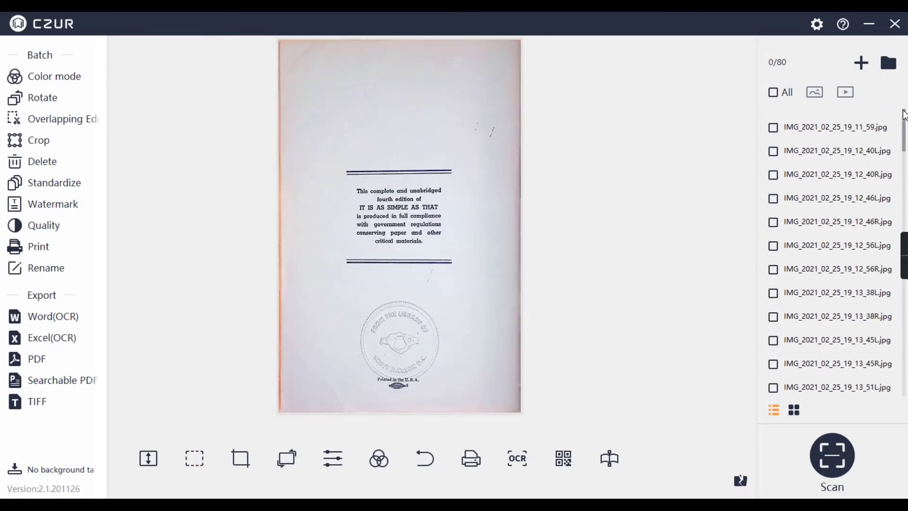
pyautogui.click(854, 131)
pyautogui.click(774, 92)
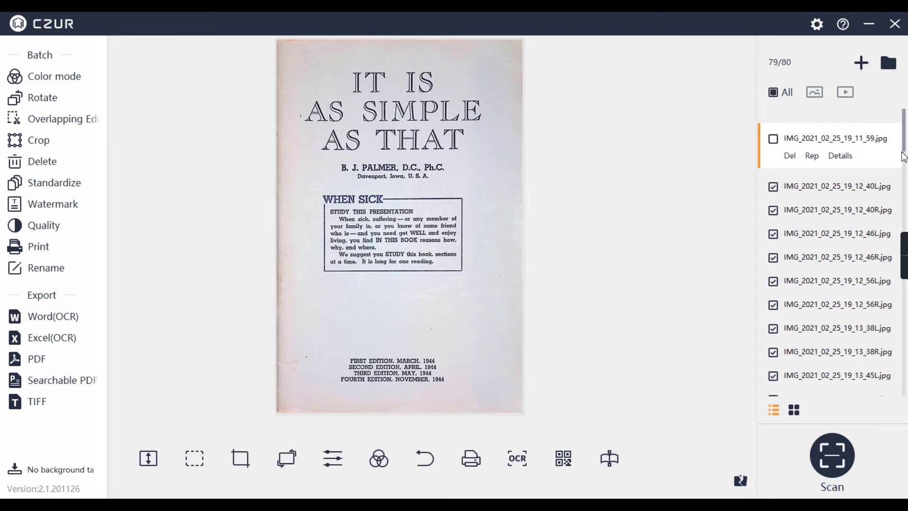
pyautogui.scroll(-20, 903, 157)
pyautogui.click(773, 391)
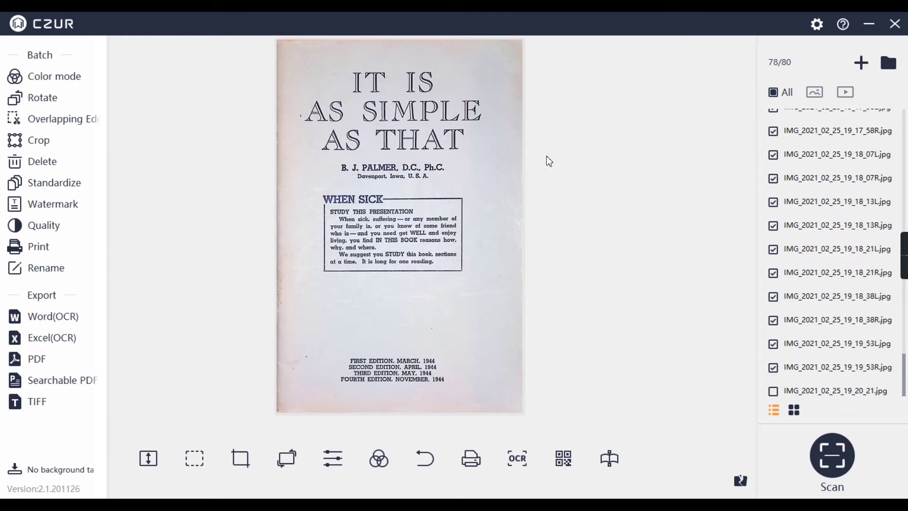
# - Select and copy all 80 scanned images in the sources folder
pyautogui.click(327, 476)
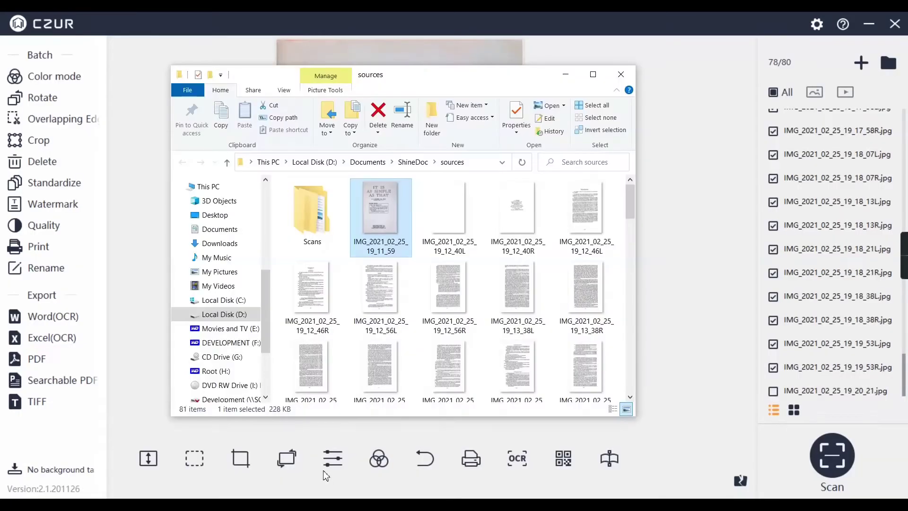
pyautogui.moveTo(633, 215); pyautogui.dragTo(630, 385)
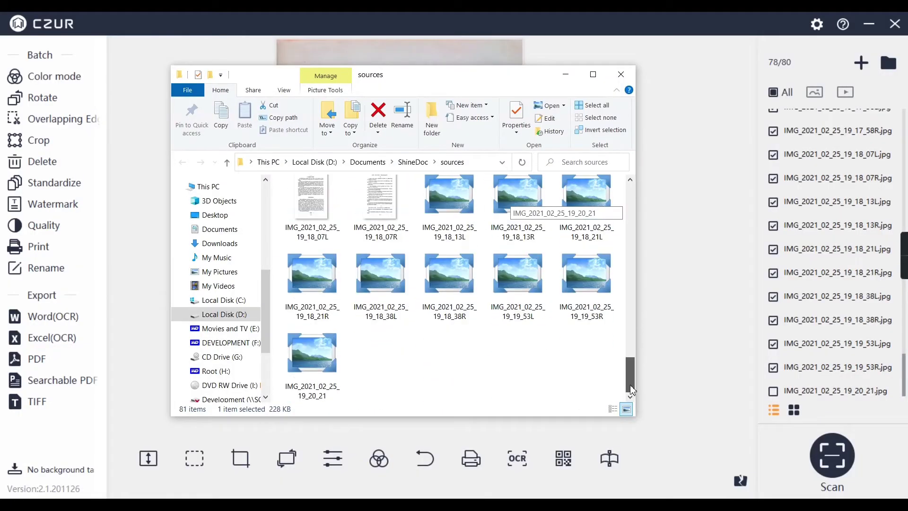
pyautogui.keyDown('shift'); pyautogui.click(318, 365); pyautogui.keyUp('shift')
pyautogui.hotkey('ctrl', 'c')
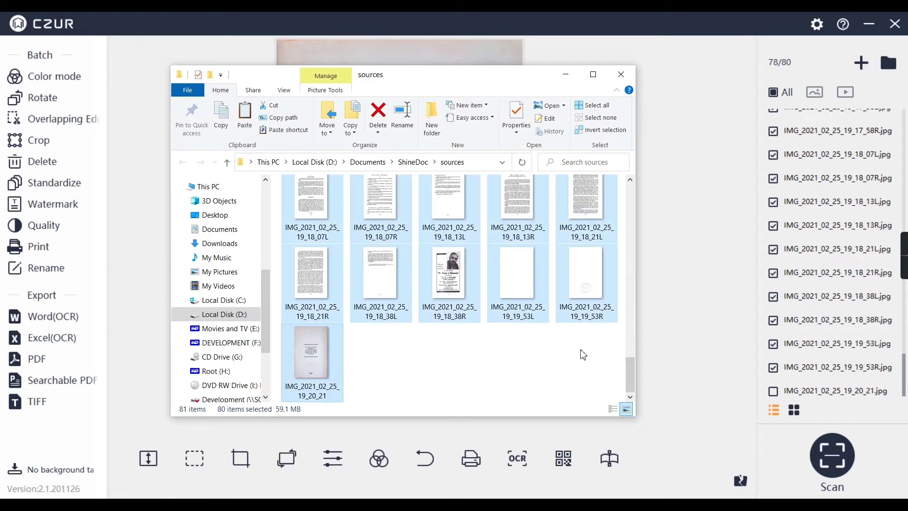
# - Create a new folder named 'It Is As Simple As That' in sources
pyautogui.moveTo(631, 376); pyautogui.dragTo(634, 180)
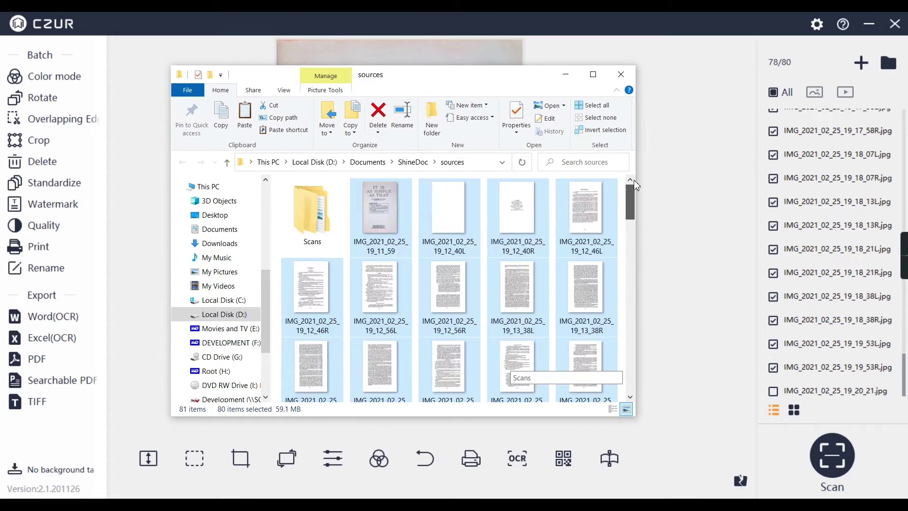
pyautogui.click(432, 118)
pyautogui.write('It Is As ')
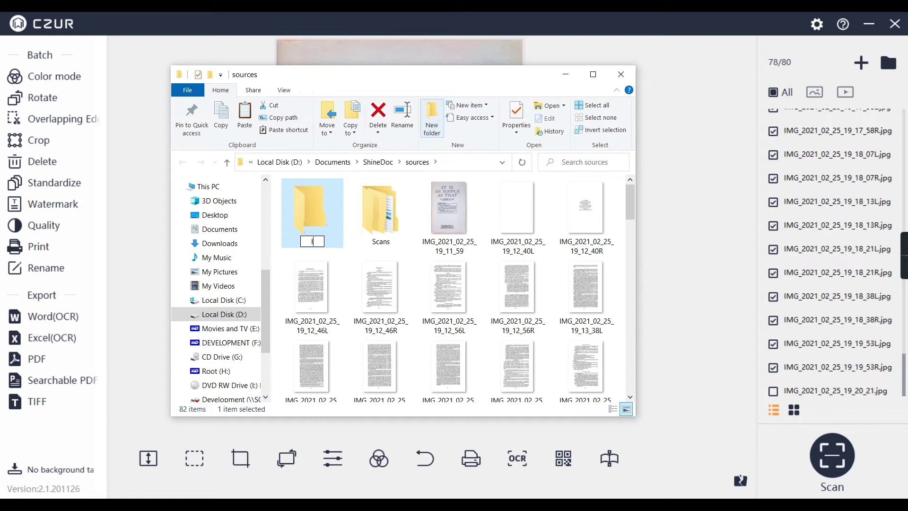
pyautogui.write('Simple As That')
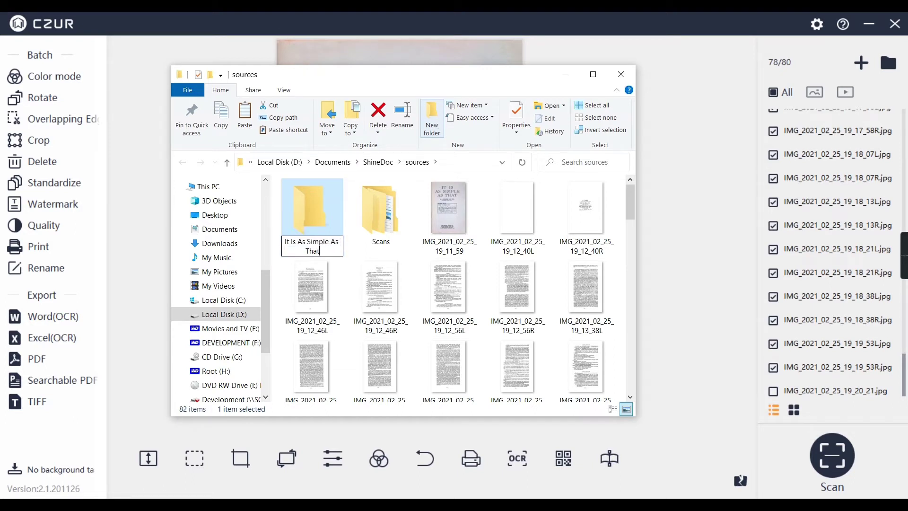
pyautogui.press('Return')
pyautogui.press('Return')
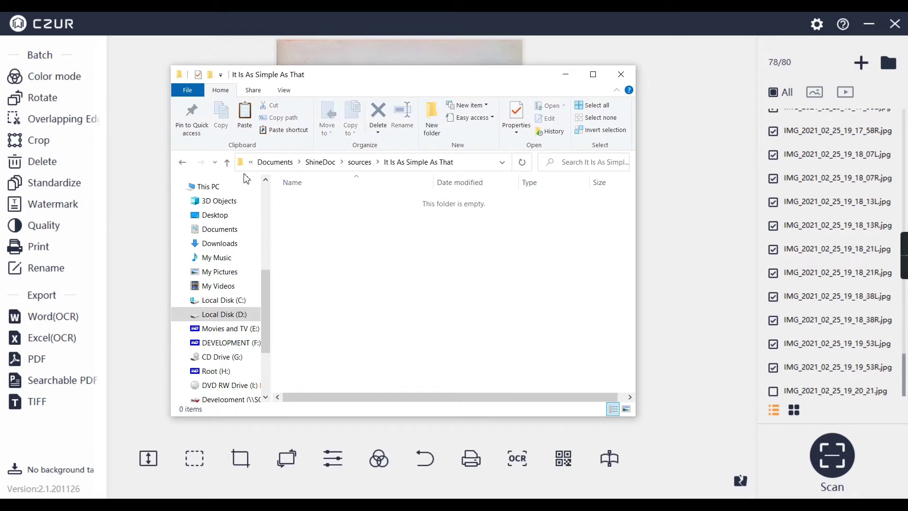
pyautogui.click(230, 167)
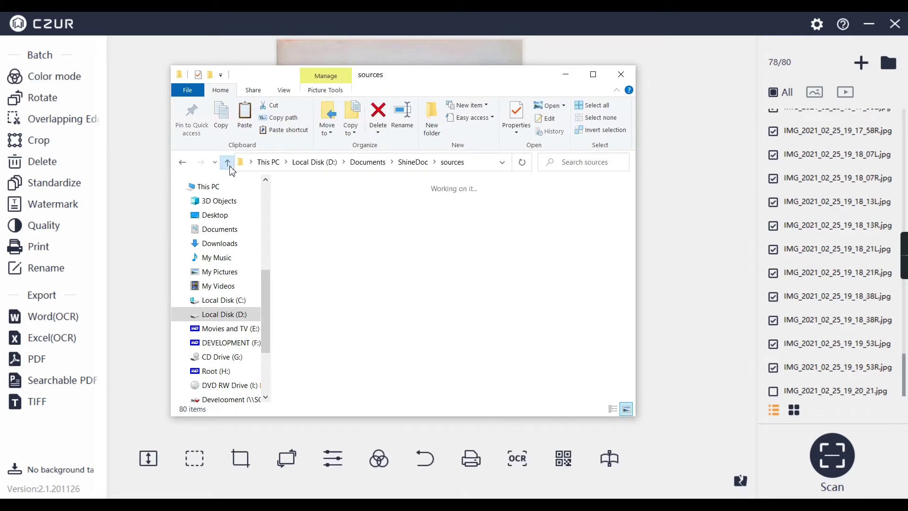
pyautogui.click(706, 176)
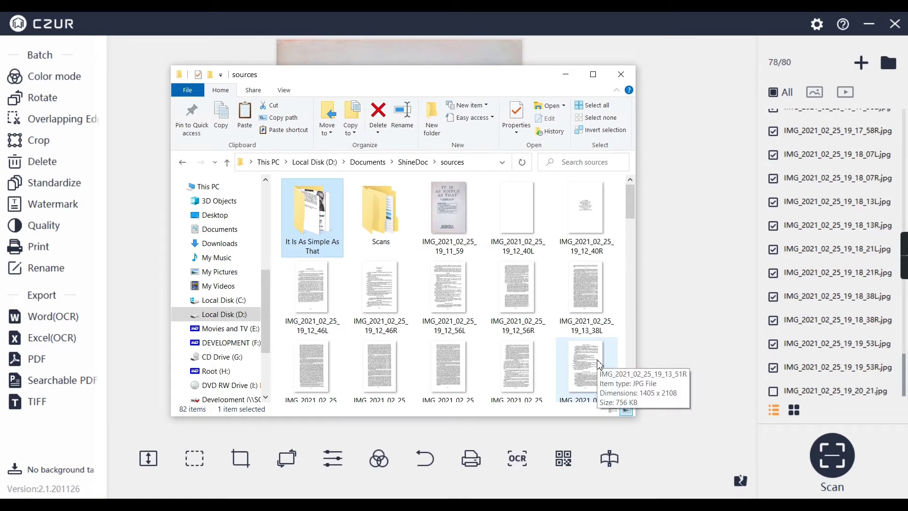
# - Inside It Is As Simple As That, create a 'BU' folder for the page images
pyautogui.doubleClick(321, 230)
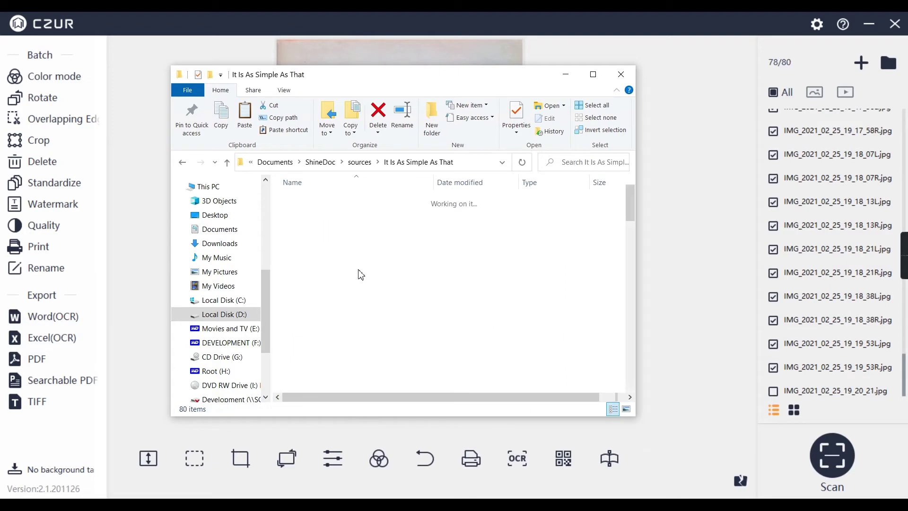
pyautogui.hotkey('ctrl', 'a')
pyautogui.click(431, 121)
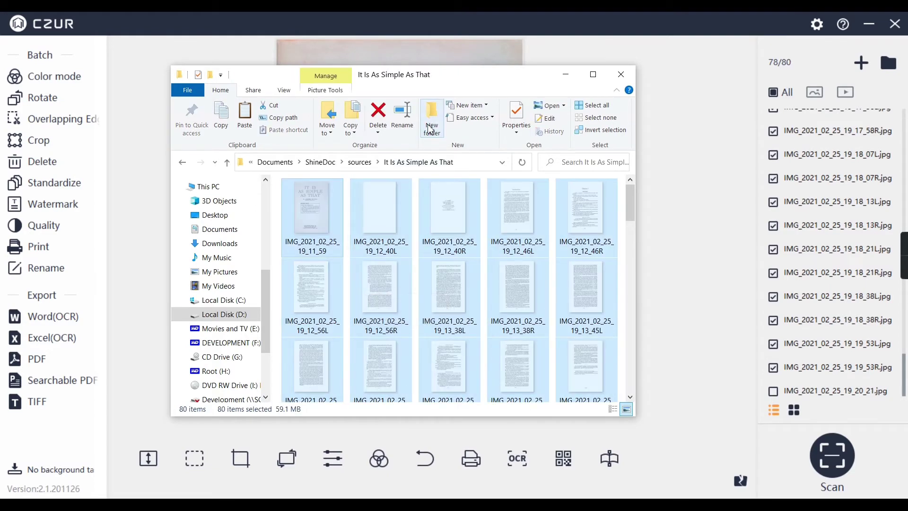
pyautogui.write('BU')
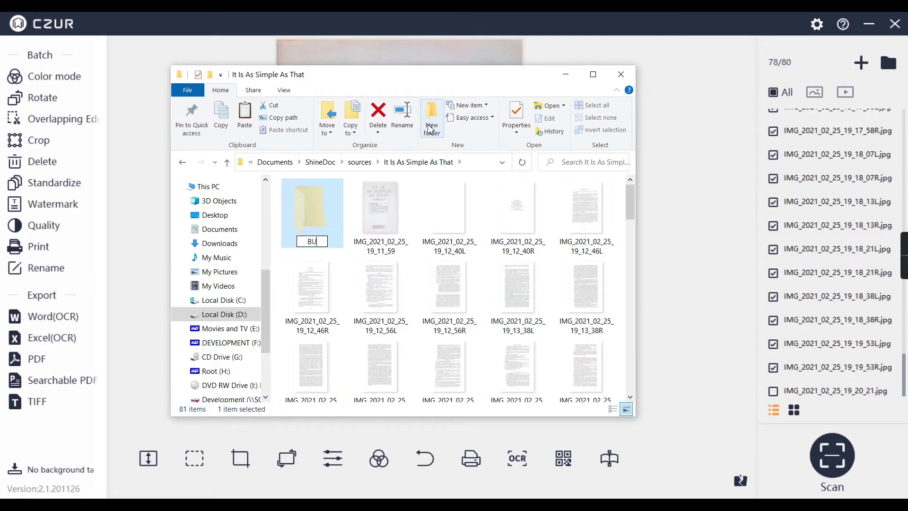
pyautogui.press('Return')
pyautogui.doubleClick(328, 212)
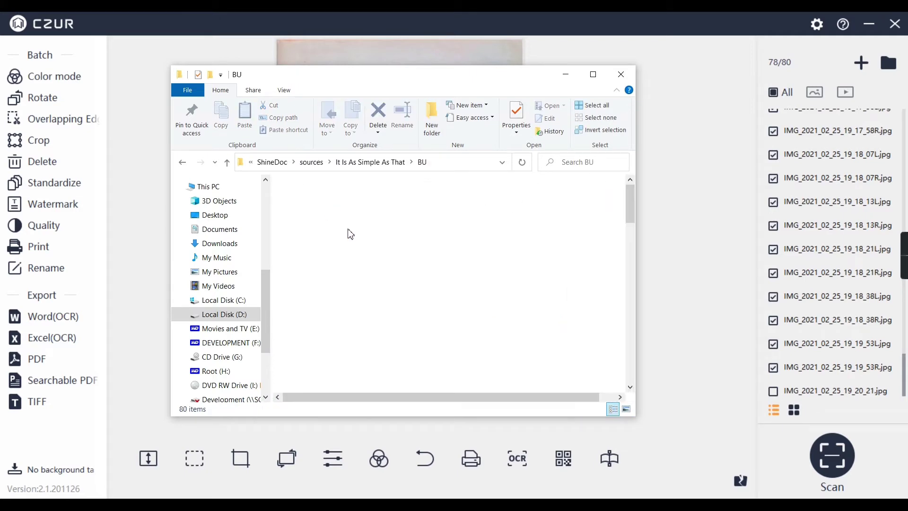
# - Return to the sources folder and switch back to the CZUR window
pyautogui.click(227, 162)
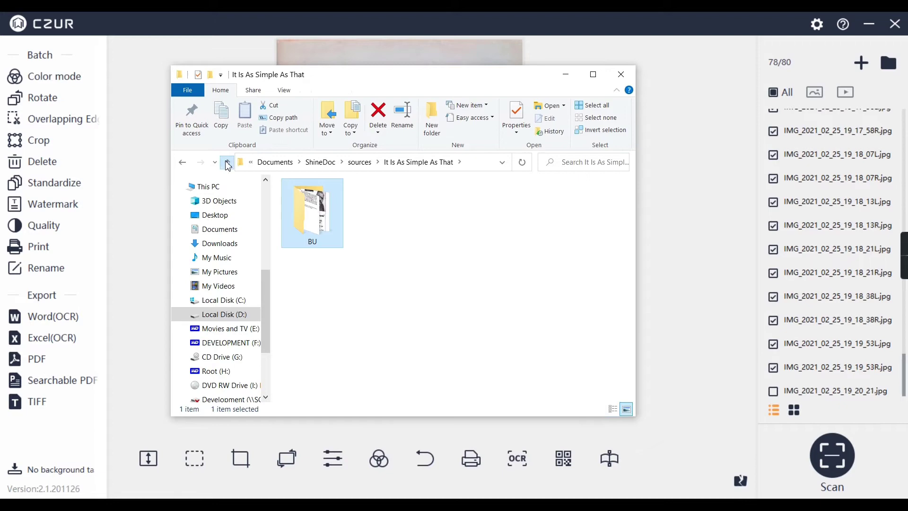
pyautogui.click(228, 162)
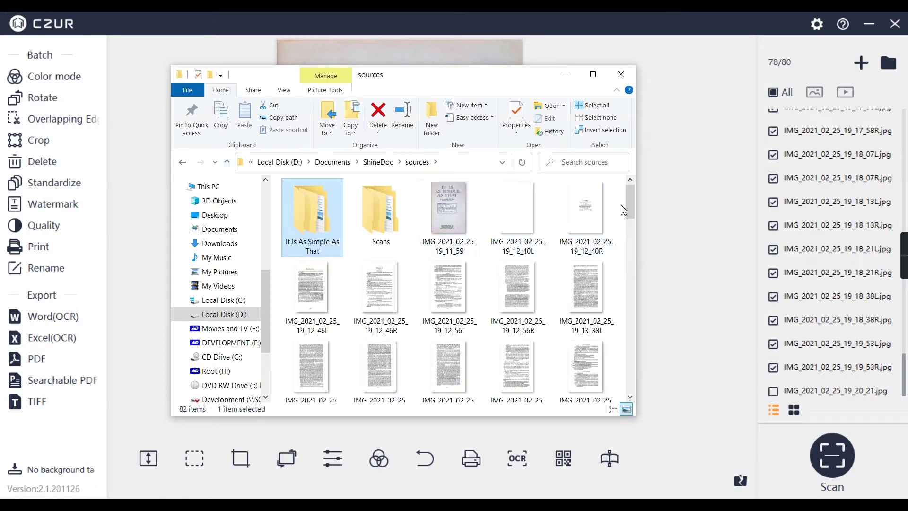
pyautogui.moveTo(631, 204); pyautogui.dragTo(637, 379)
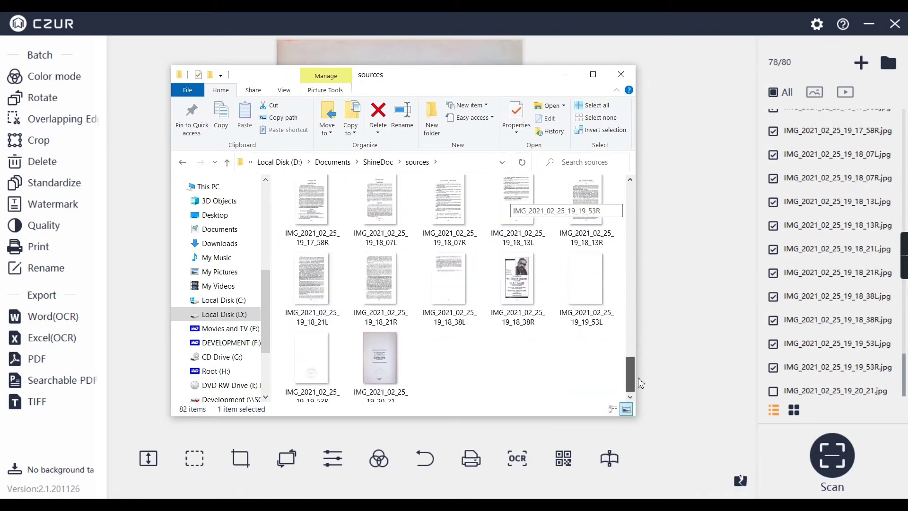
pyautogui.click(695, 325)
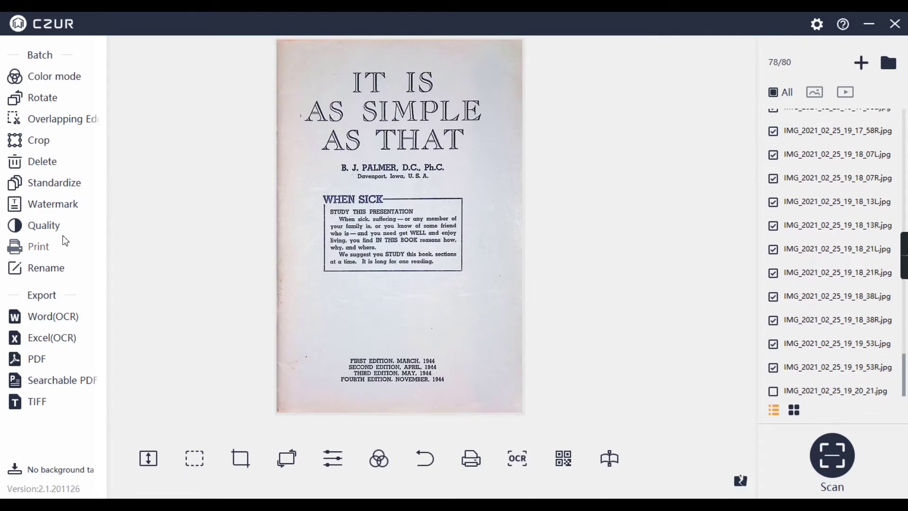
# - Standardize checked pages to A5 at 350 DPI with Maximize (keep content page ratio), previewing a few pages first
pyautogui.click(61, 184)
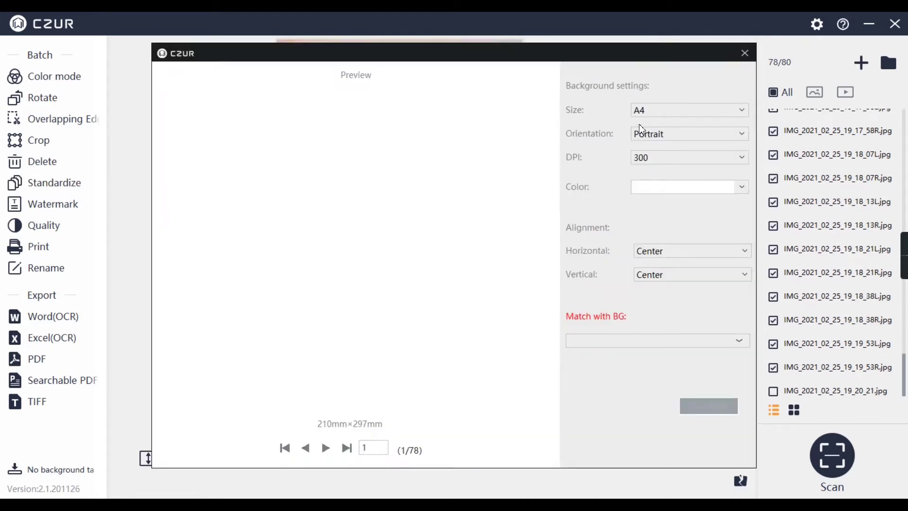
pyautogui.click(653, 115)
pyautogui.click(654, 159)
pyautogui.click(685, 164)
pyautogui.click(683, 206)
pyautogui.click(640, 342)
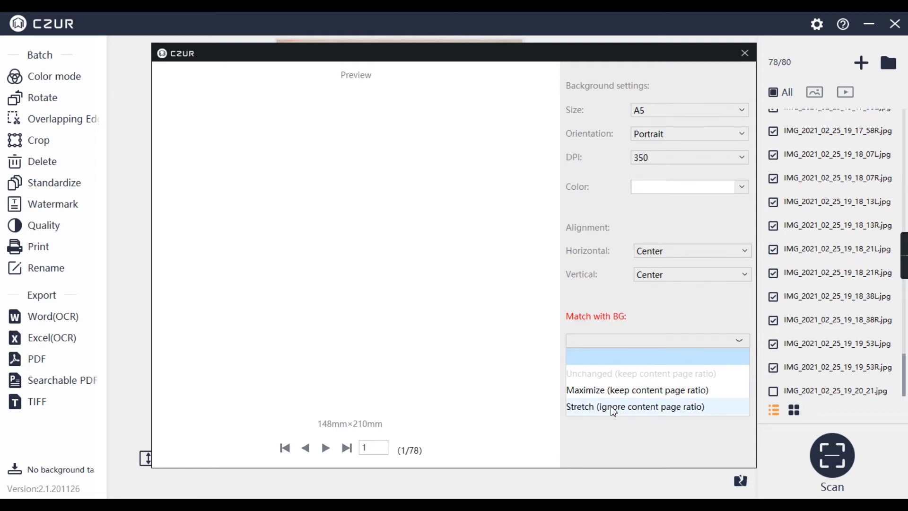
pyautogui.click(628, 394)
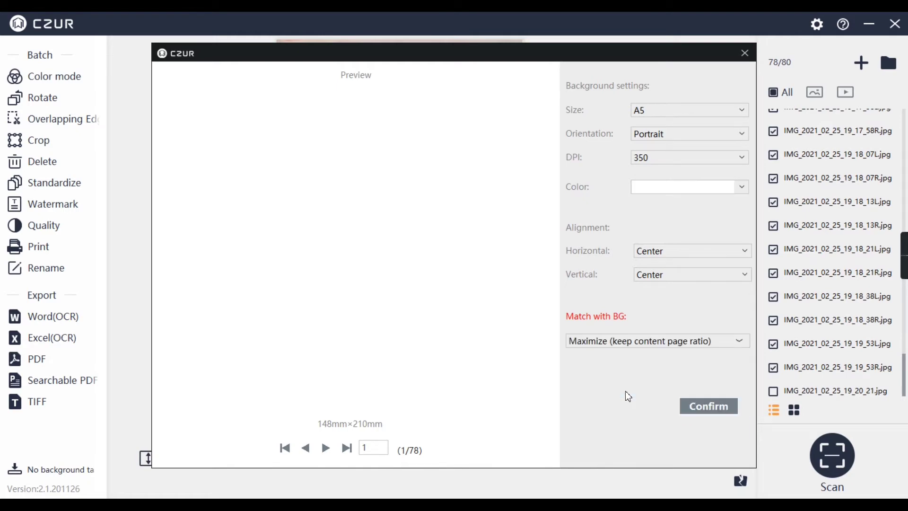
pyautogui.click(325, 448)
pyautogui.click(326, 449)
pyautogui.click(326, 448)
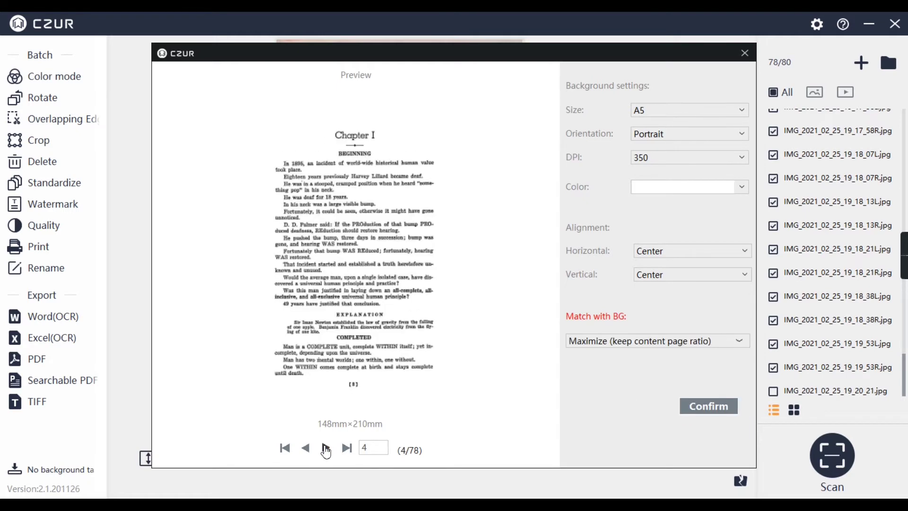
pyautogui.click(702, 410)
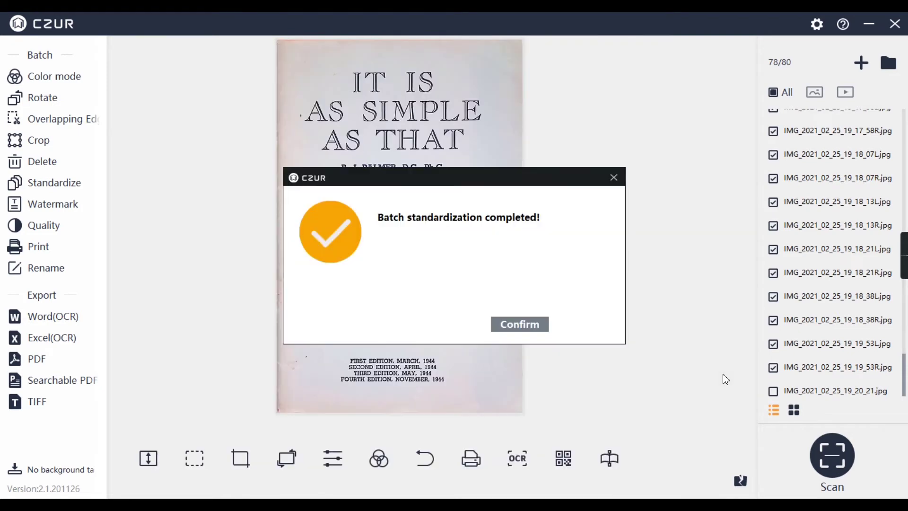
# - Dismiss the completion message and check the first standardized pages, returning to the cover
pyautogui.click(538, 326)
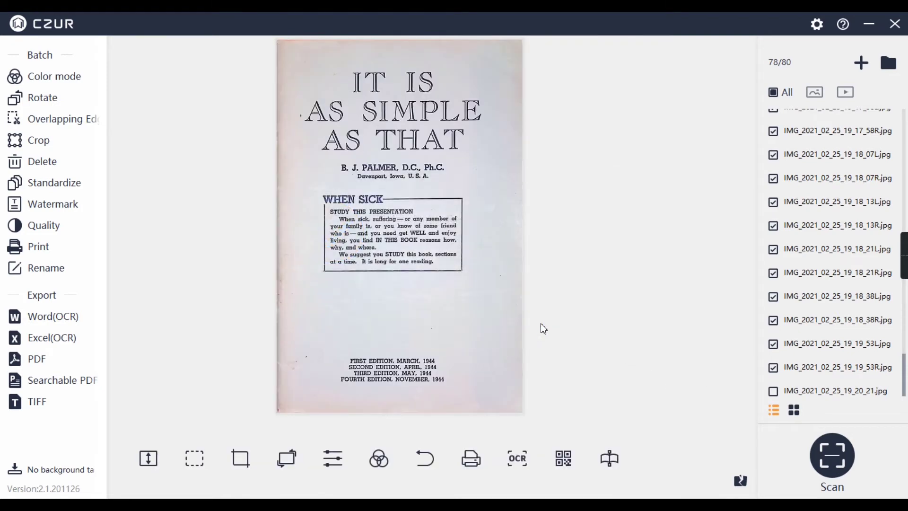
pyautogui.scroll(2, 858, 160)
pyautogui.scroll(3, 863, 189)
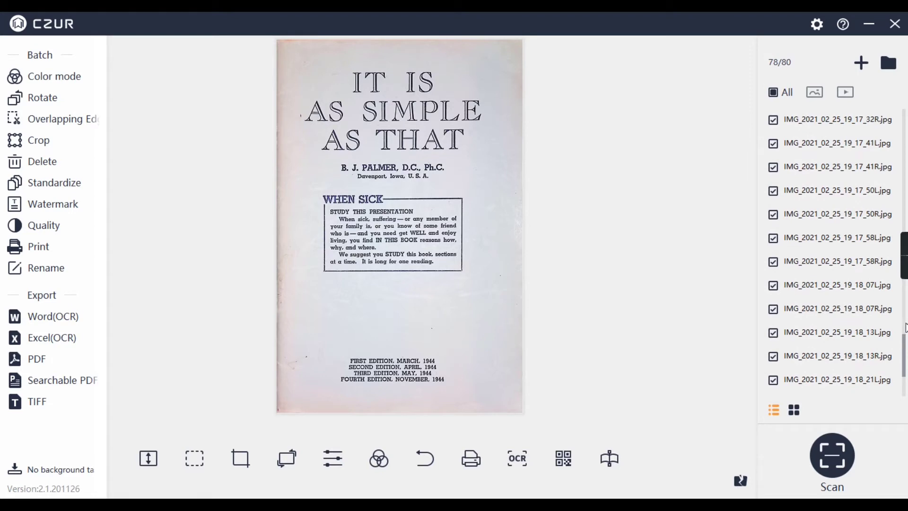
pyautogui.moveTo(905, 326); pyautogui.dragTo(905, 127)
pyautogui.click(852, 191)
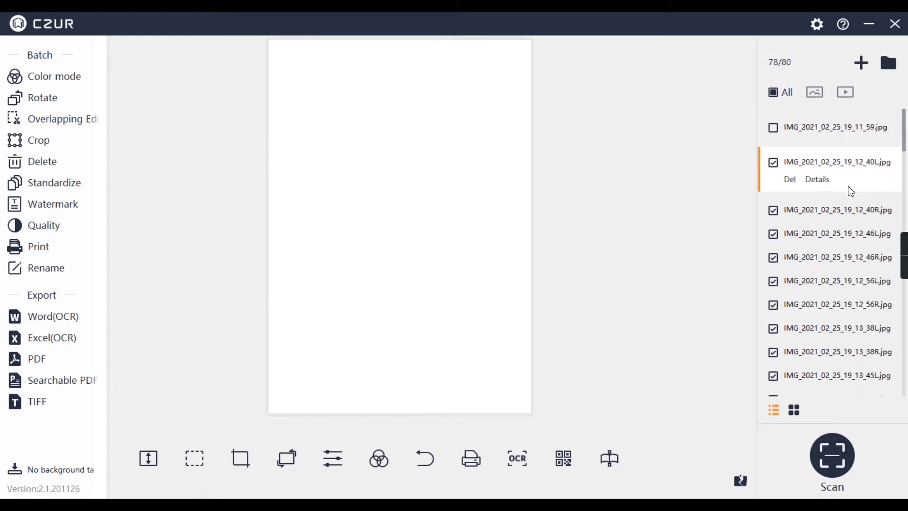
pyautogui.press('Down')
pyautogui.press('Down')
pyautogui.press('Down')
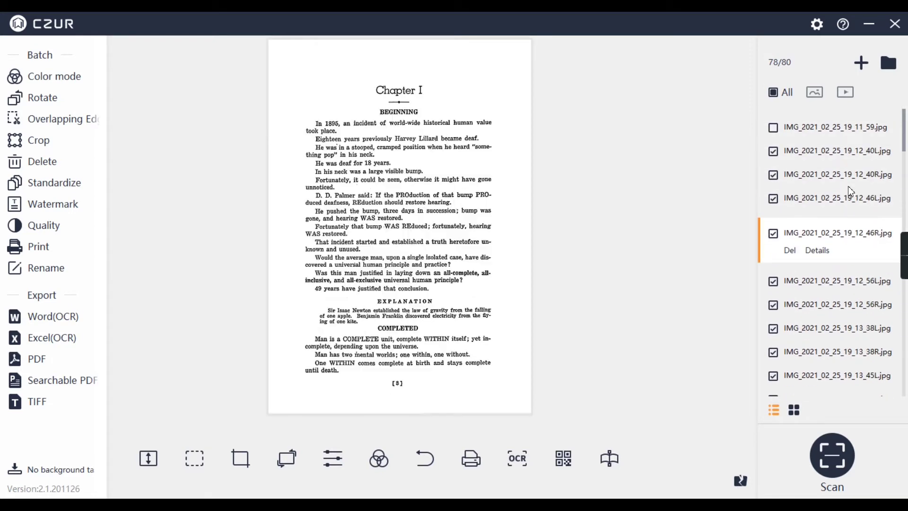
pyautogui.press('Down')
pyautogui.press('Down')
pyautogui.press('Down')
pyautogui.press('Down')
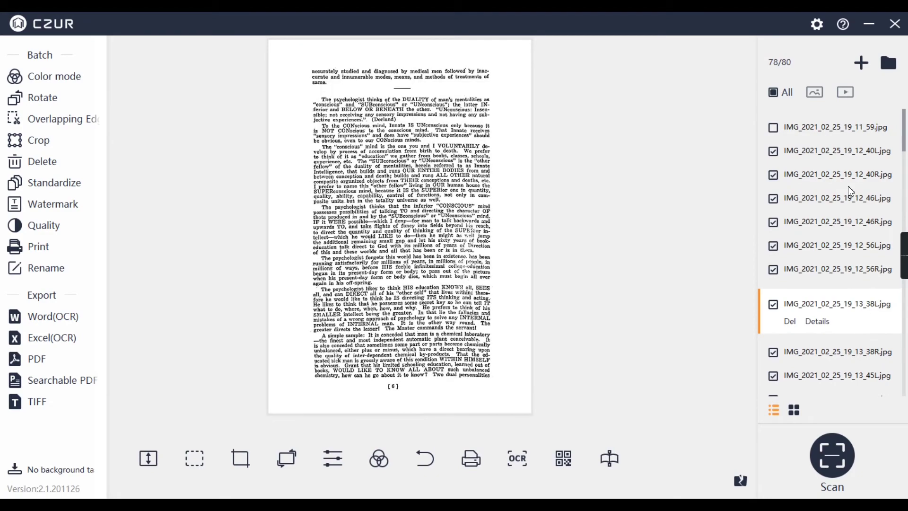
pyautogui.press('Down')
pyautogui.press('Down')
pyautogui.press('Down')
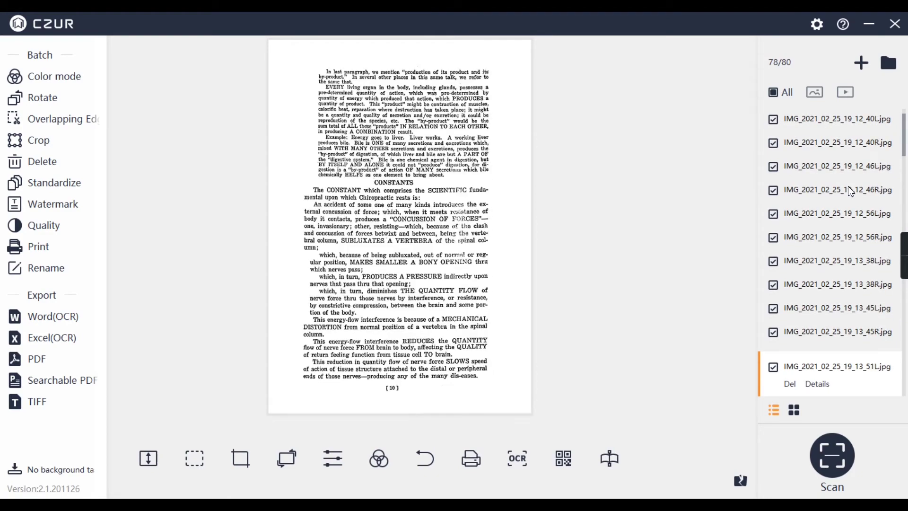
pyautogui.press('Up')
pyautogui.press('Up')
pyautogui.press('Up')
pyautogui.press('Up')
pyautogui.press('Up')
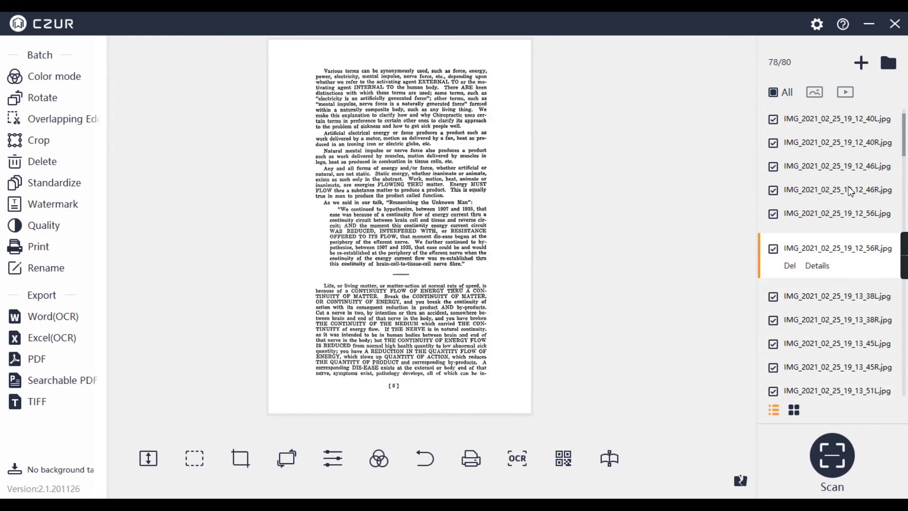
pyautogui.press('Up')
pyautogui.press('Up')
pyautogui.press('Up')
pyautogui.press('Up')
pyautogui.press('Up')
pyautogui.press('Up')
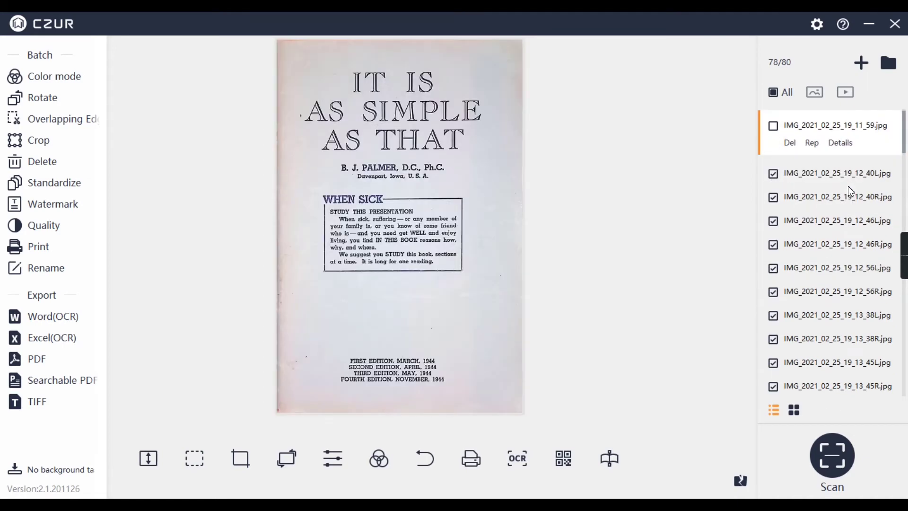
# - Page through Chapter I and Chapter II to the back cover scan
pyautogui.press('Down')
pyautogui.press('Down')
pyautogui.press('Down')
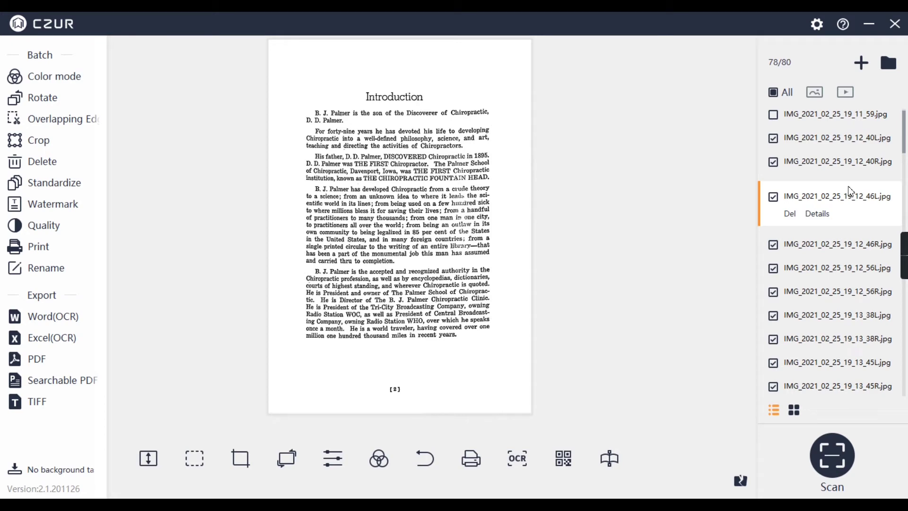
pyautogui.press('Down')
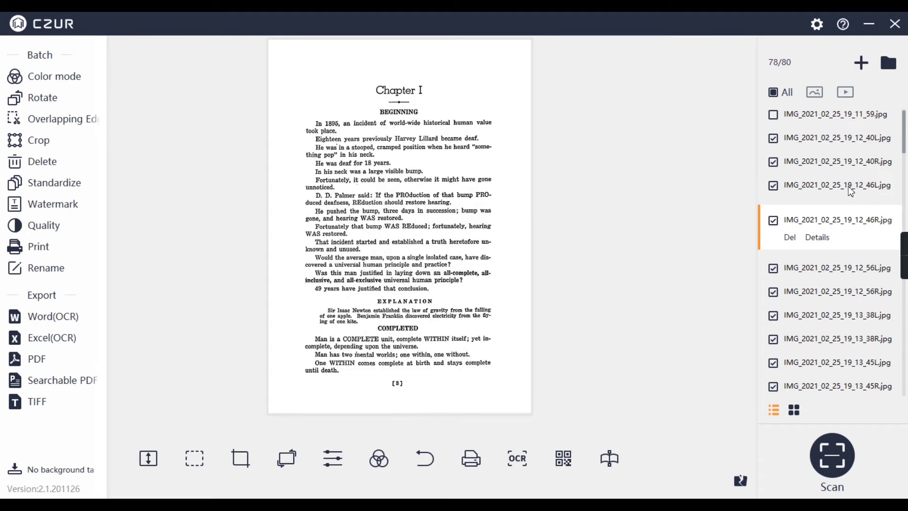
pyautogui.press('Down')
pyautogui.press('Down')
pyautogui.press('Down')
pyautogui.press('Down')
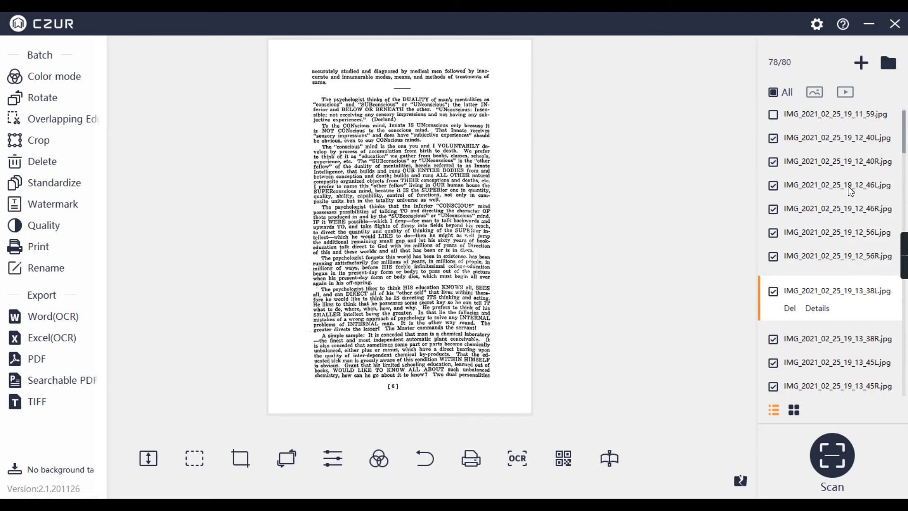
pyautogui.press('Down')
pyautogui.press('Down')
pyautogui.press('Down')
pyautogui.press('Down')
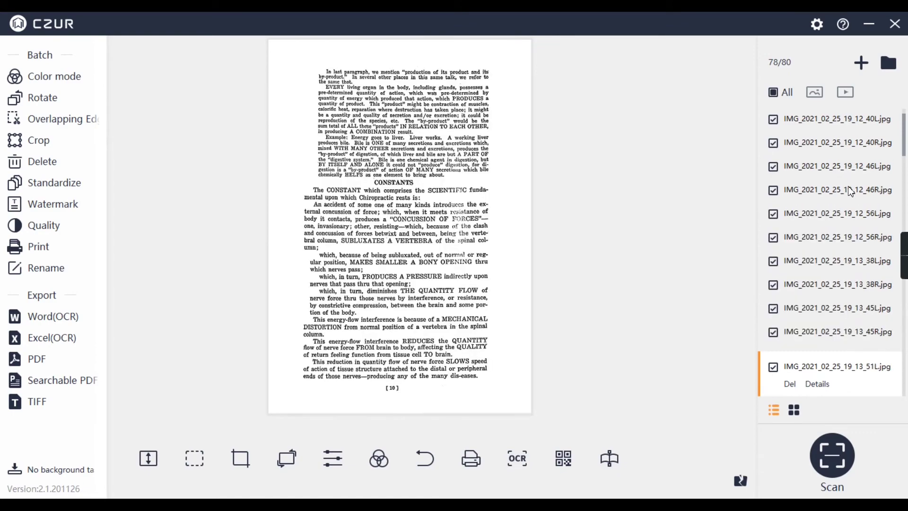
pyautogui.press('Down')
pyautogui.press('Down')
pyautogui.press('Down')
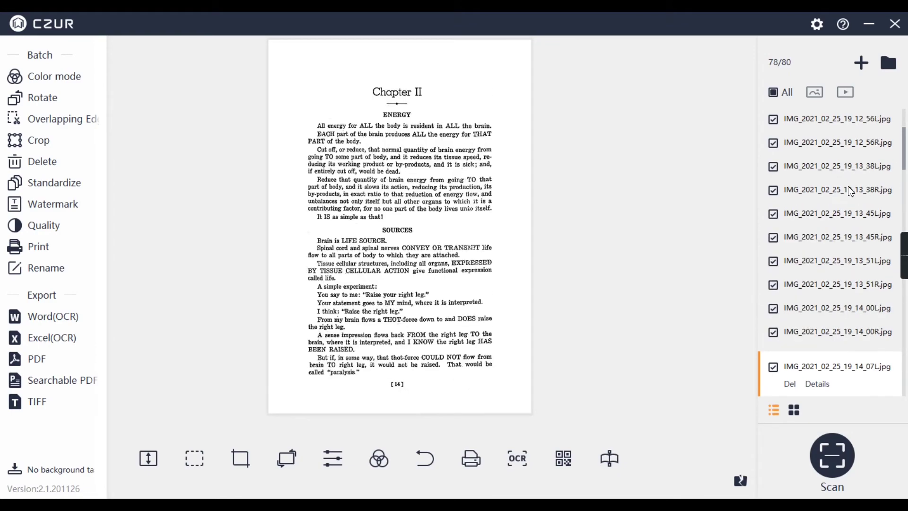
pyautogui.press('Down')
pyautogui.press('Down')
pyautogui.press('Down')
pyautogui.press('Down')
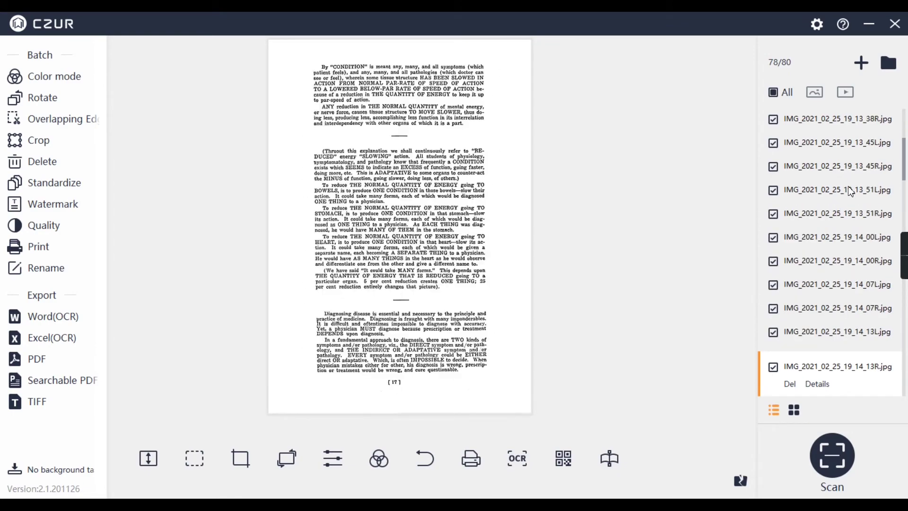
pyautogui.press('Down')
pyautogui.press('Down')
pyautogui.press('Down')
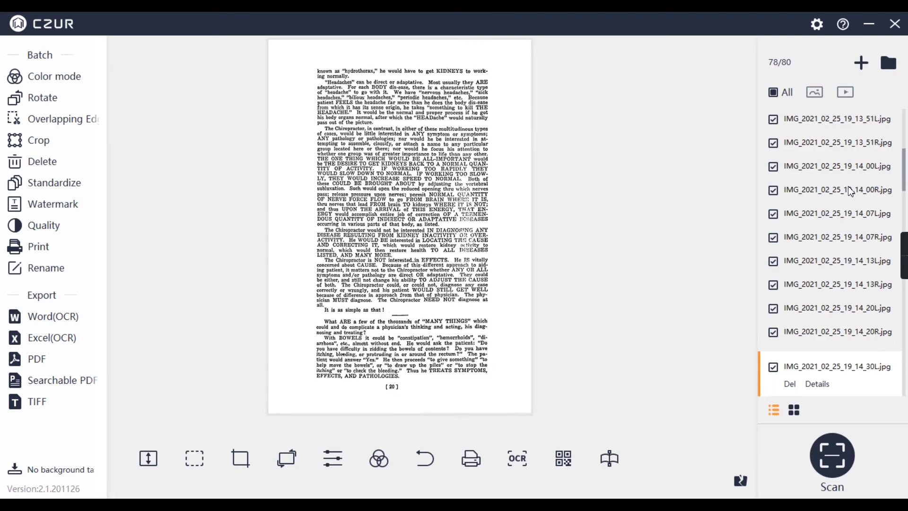
pyautogui.press('Down')
pyautogui.press('Down')
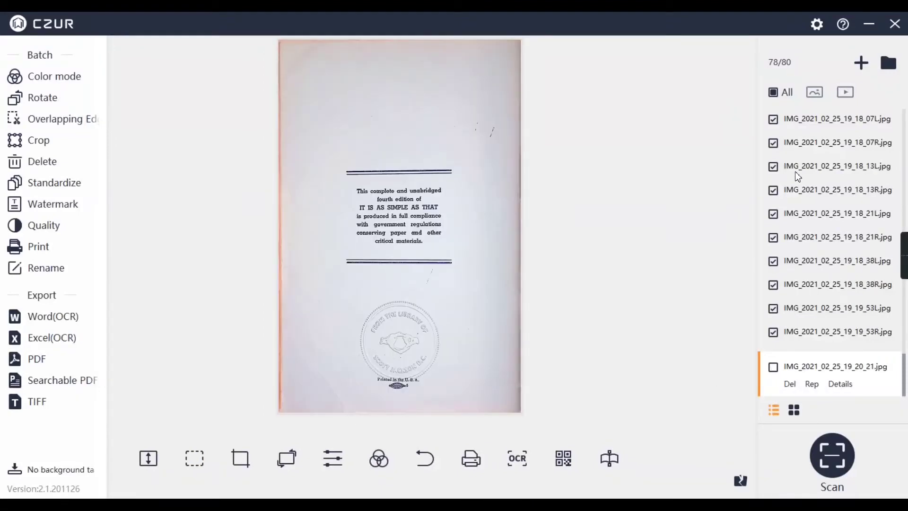
# - Export all 80 pages as an English searchable PDF with high quality and Auto Adjustment
pyautogui.click(774, 94)
pyautogui.click(775, 94)
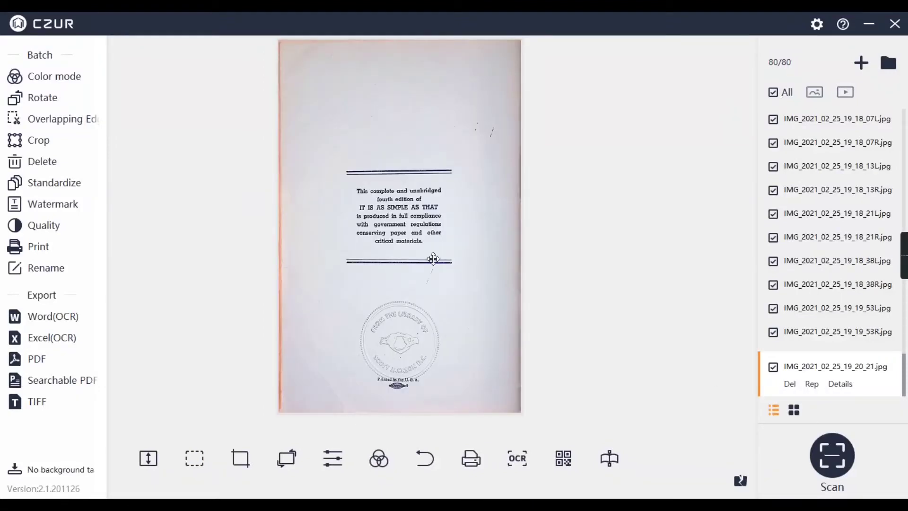
pyautogui.click(80, 390)
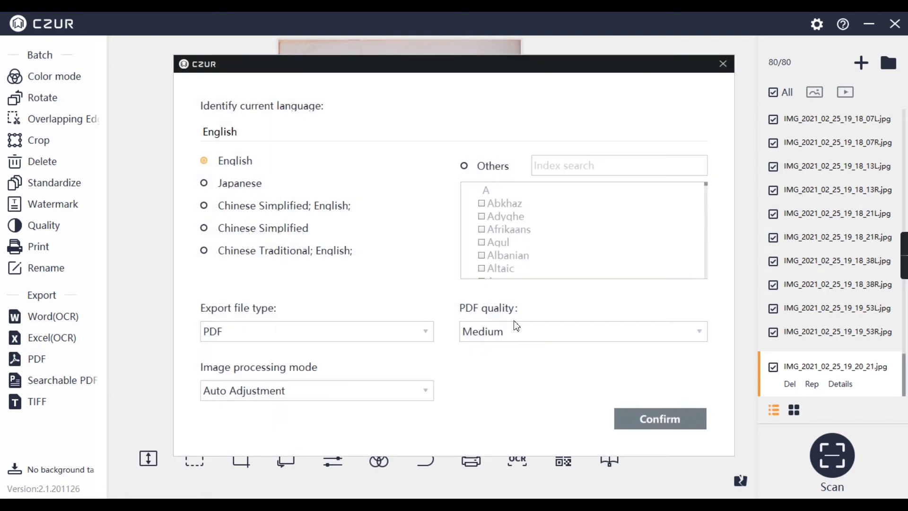
pyautogui.click(512, 332)
pyautogui.click(514, 391)
pyautogui.click(430, 396)
pyautogui.click(431, 398)
pyautogui.click(661, 426)
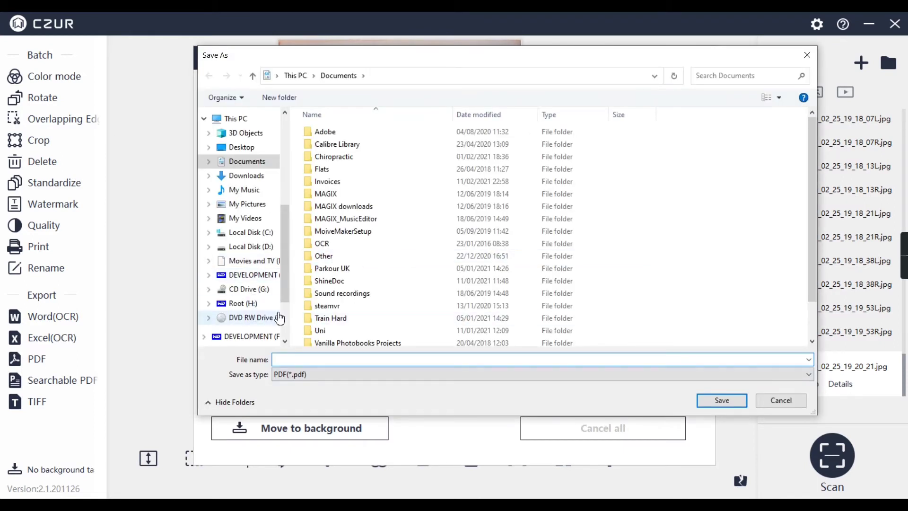
# - Save the PDF as 'It Is As Simple As That - B.J. Palmer' in the It Is As Simple As That folder
pyautogui.scroll(-2, 265, 236)
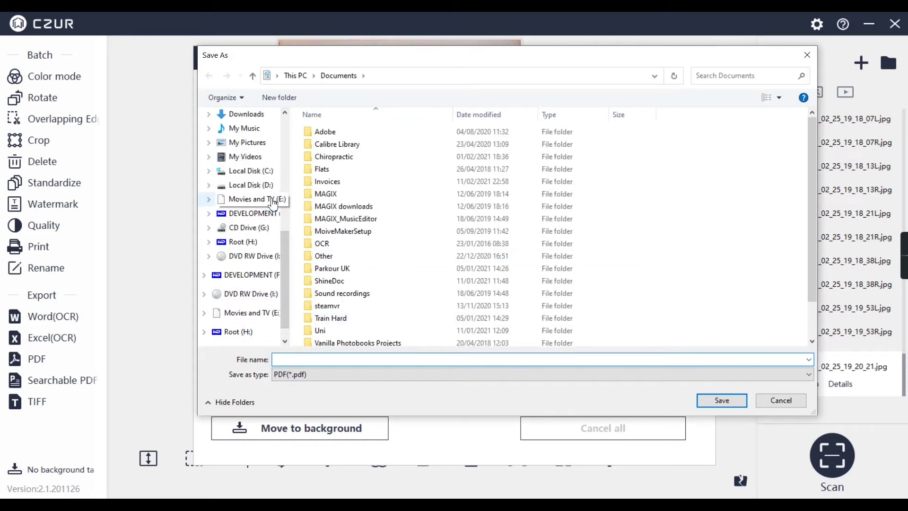
pyautogui.scroll(2, 272, 207)
pyautogui.scroll(3, 271, 210)
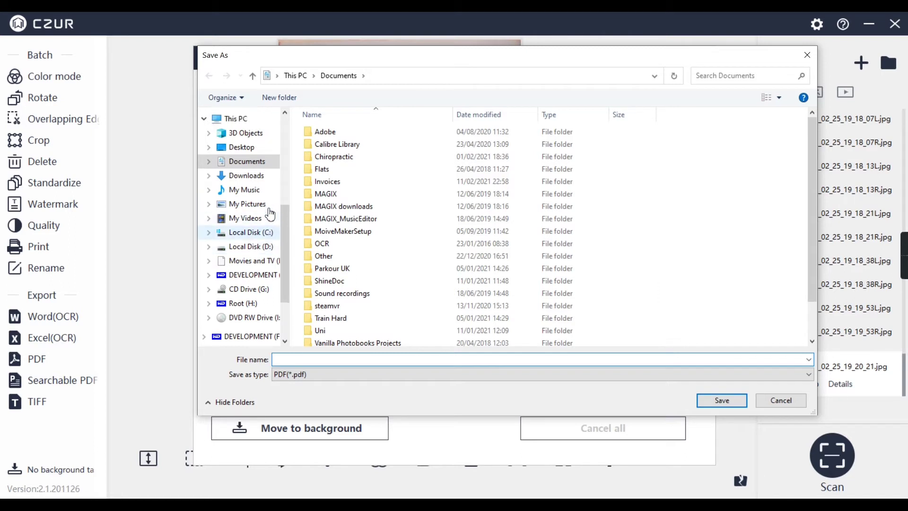
pyautogui.click(256, 173)
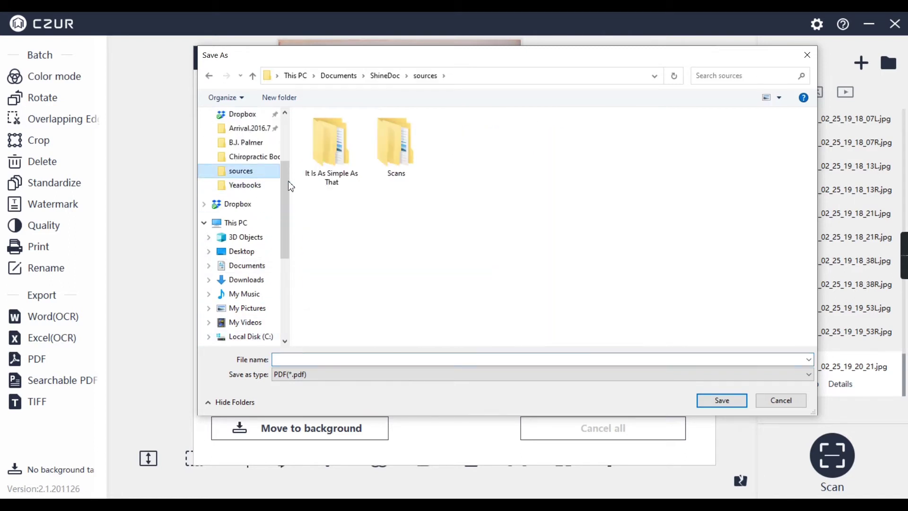
pyautogui.doubleClick(351, 165)
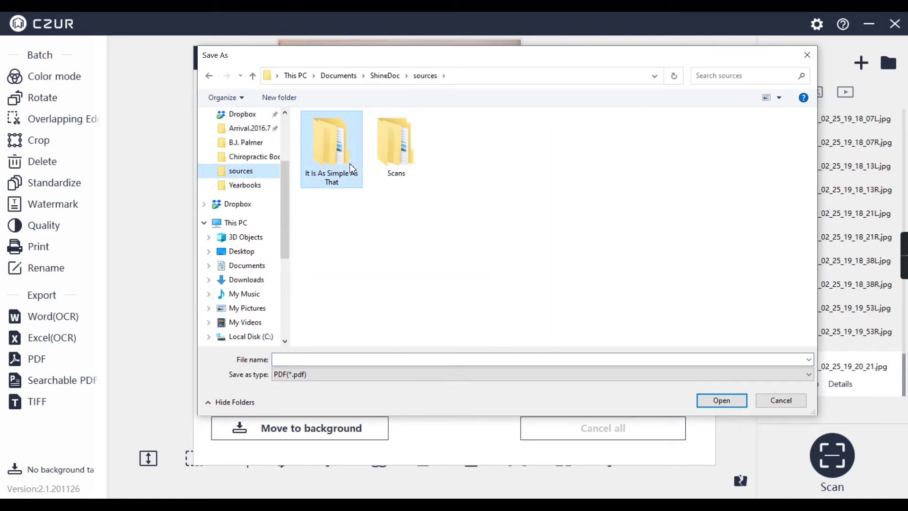
pyautogui.click(377, 358)
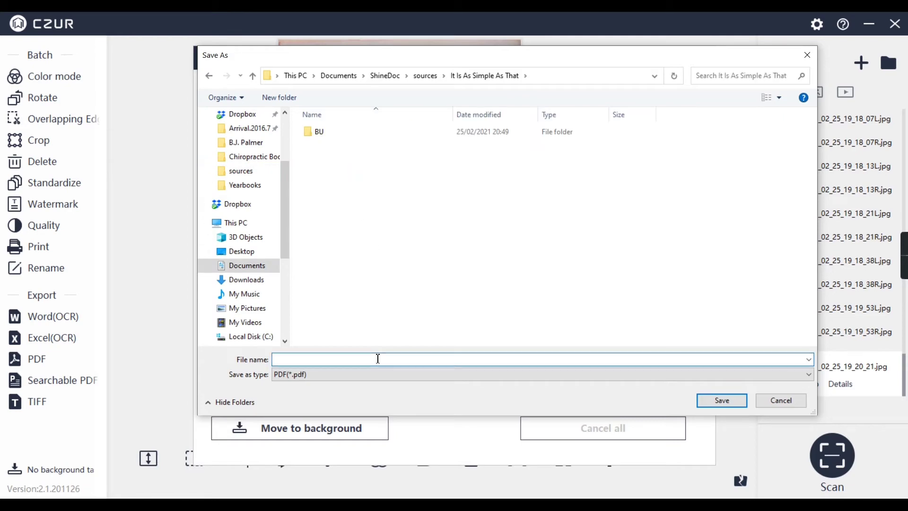
pyautogui.write('As Simple As That - B.J. Palmer')
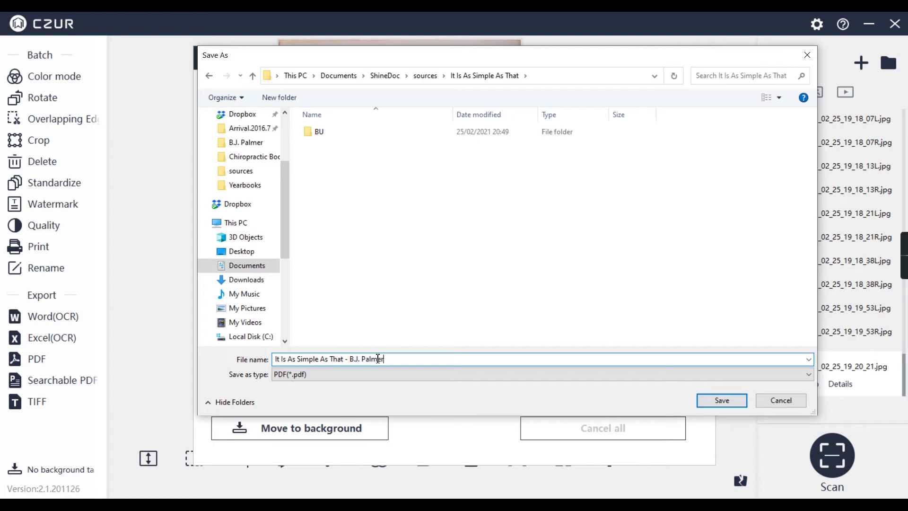
pyautogui.click(717, 402)
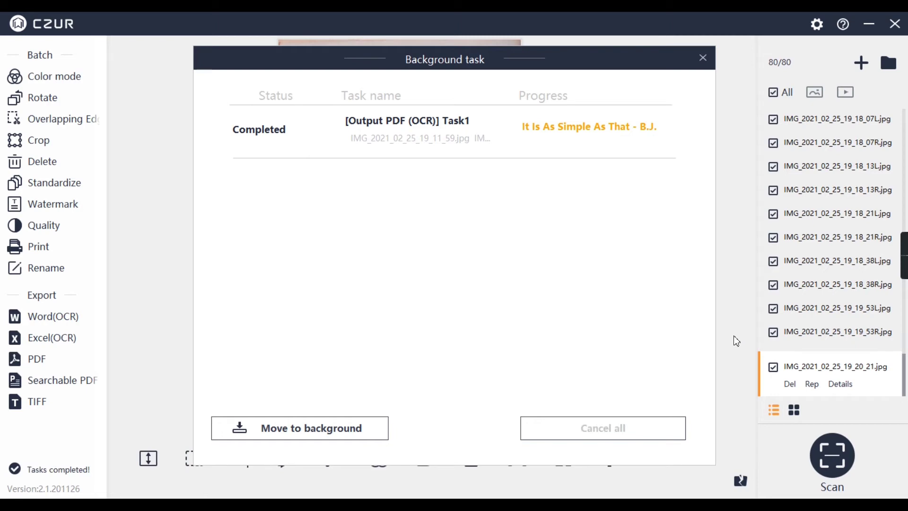
# - Open the exported PDF in Acrobat and zoom out to see the whole cover page
pyautogui.click(612, 138)
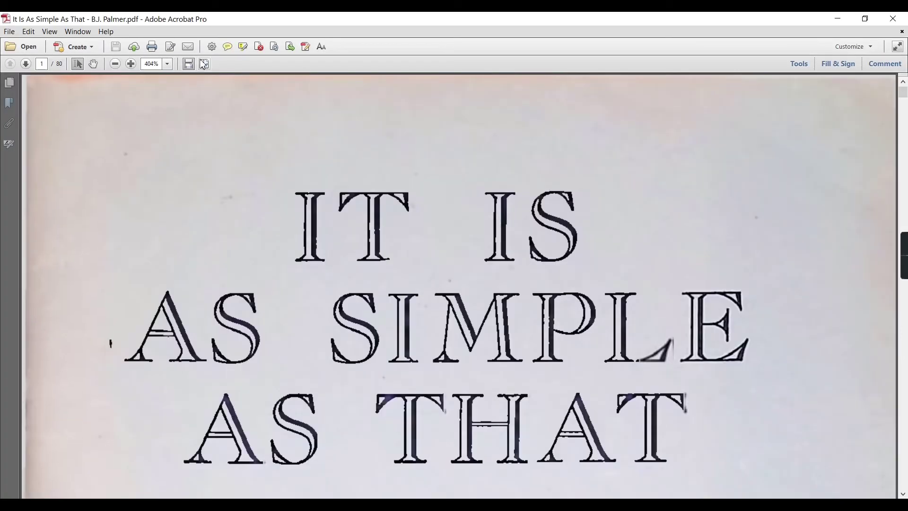
pyautogui.click(115, 65)
pyautogui.click(115, 64)
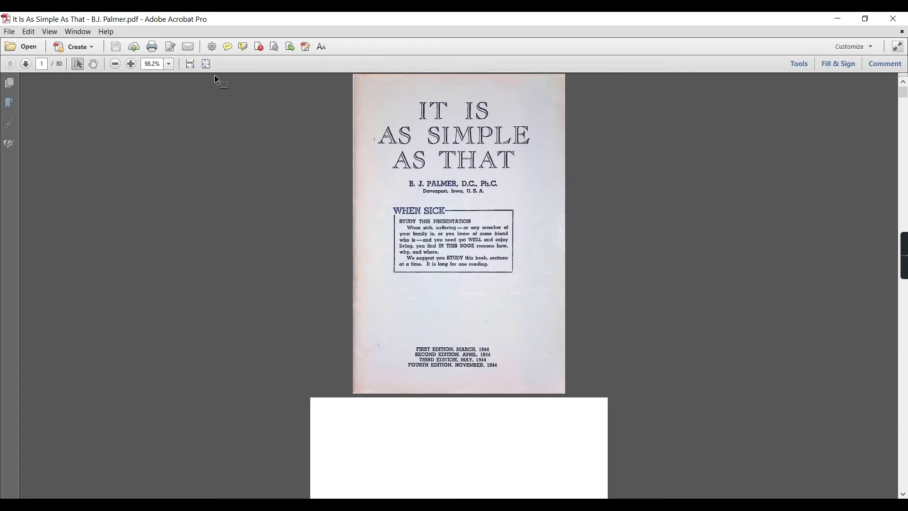
pyautogui.click(131, 65)
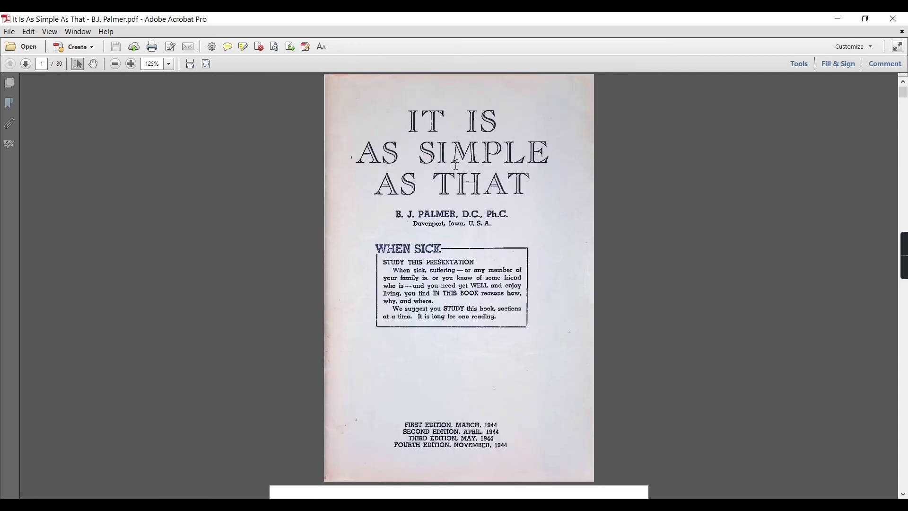
pyautogui.scroll(-3, 458, 166)
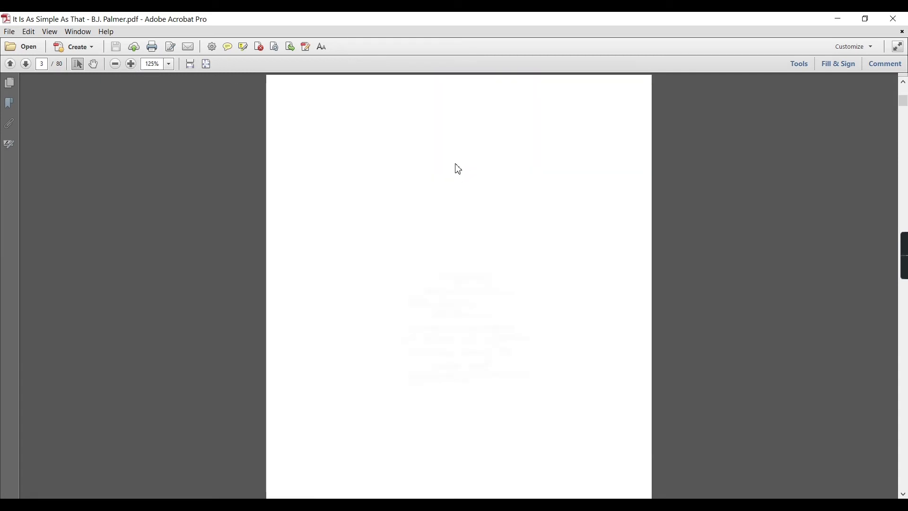
pyautogui.scroll(-3, 458, 168)
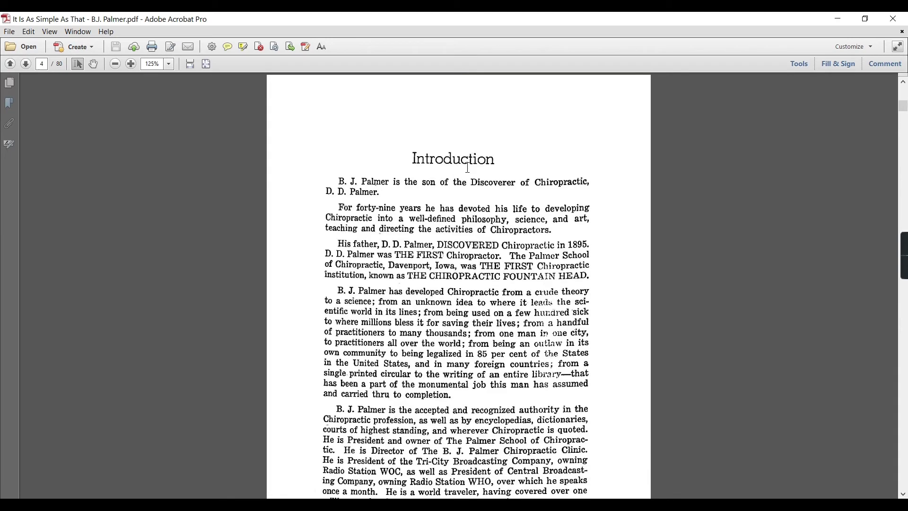
pyautogui.scroll(1, 467, 168)
# - Zoom the Introduction page in to 125% for a closer look, then back to near full view
pyautogui.click(115, 64)
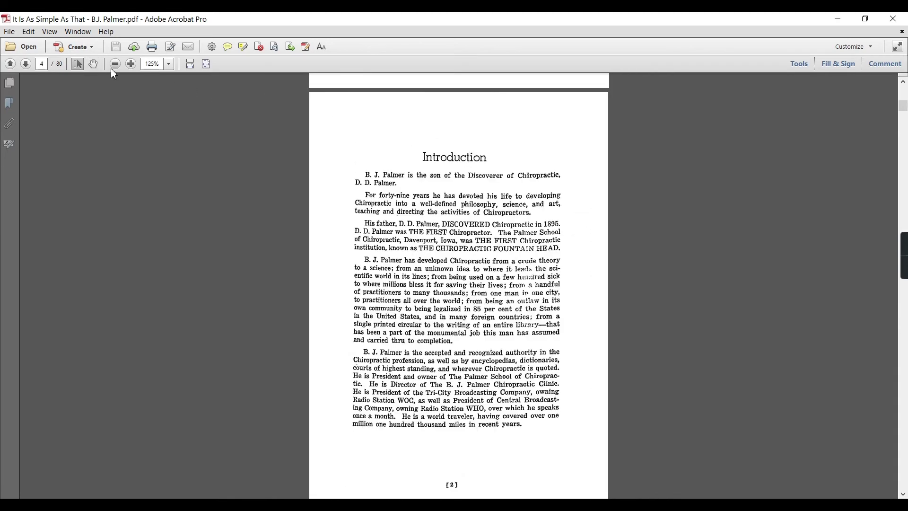
pyautogui.scroll(-2, 282, 124)
pyautogui.scroll(-5, 314, 126)
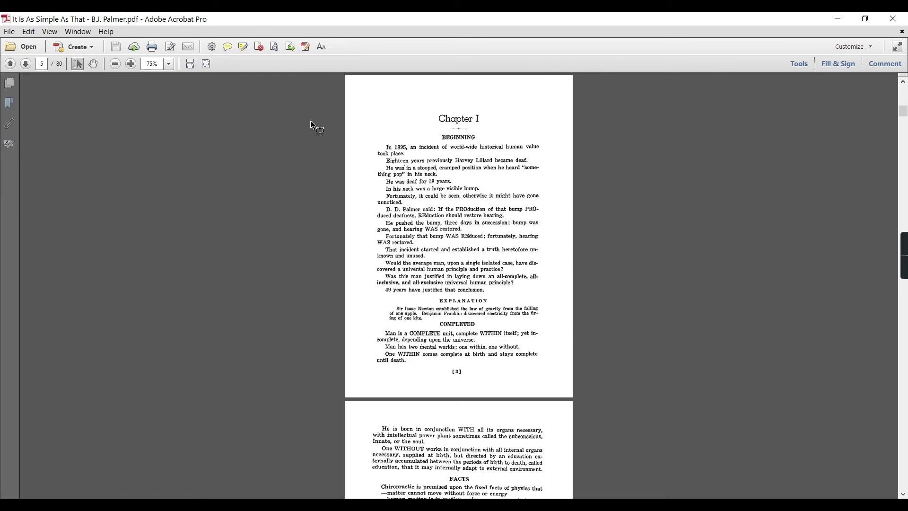
pyautogui.scroll(-5, 313, 125)
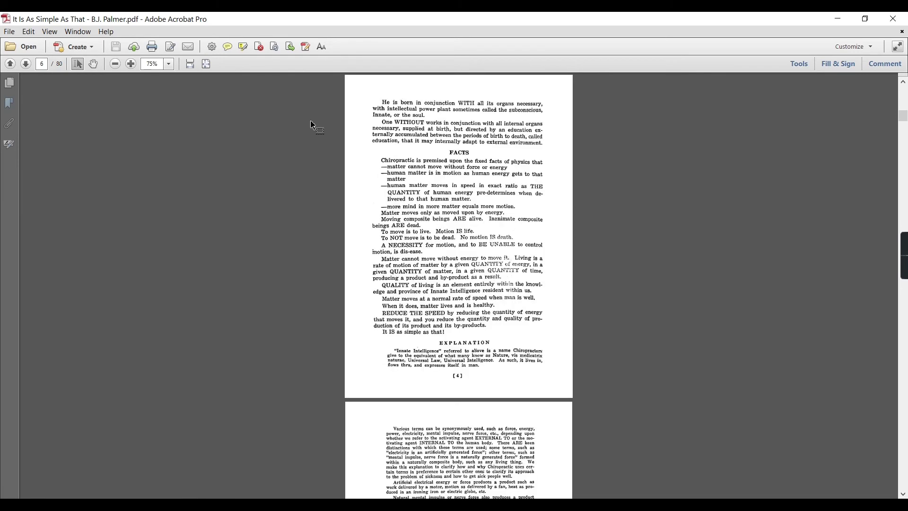
pyautogui.scroll(-5, 313, 126)
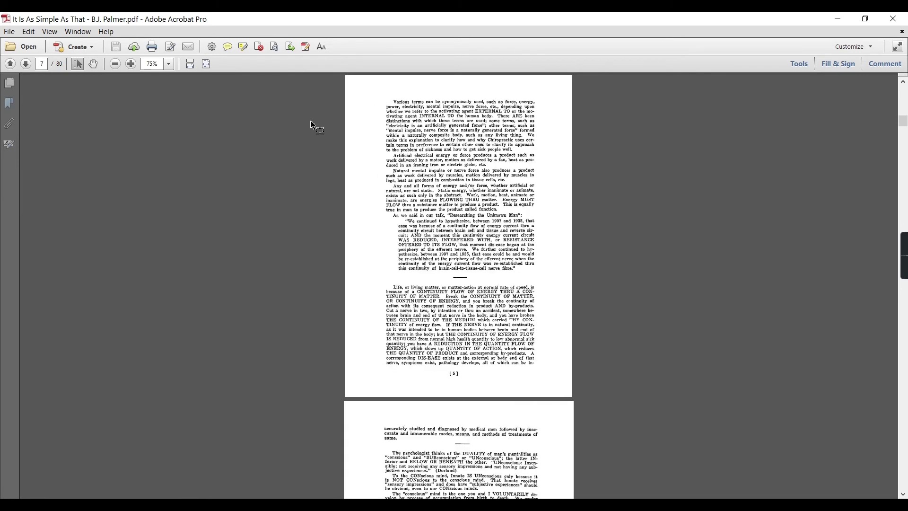
pyautogui.click(132, 64)
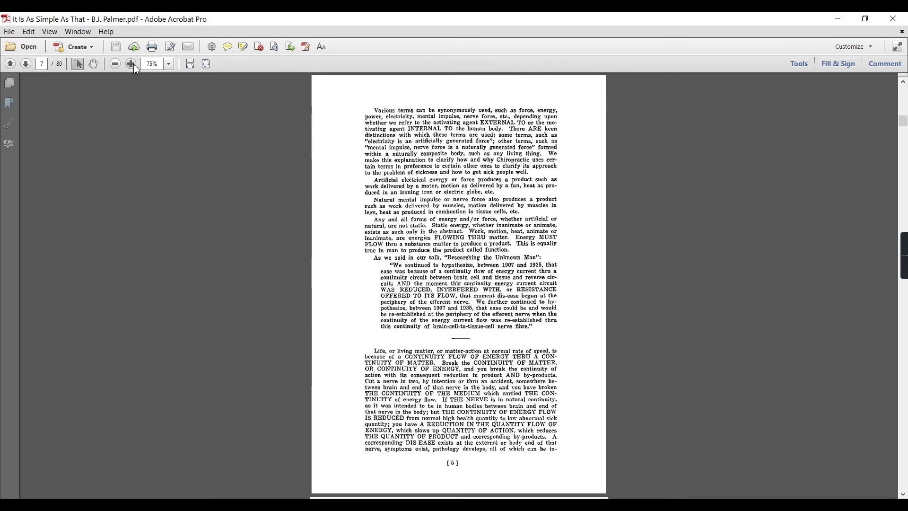
pyautogui.click(132, 65)
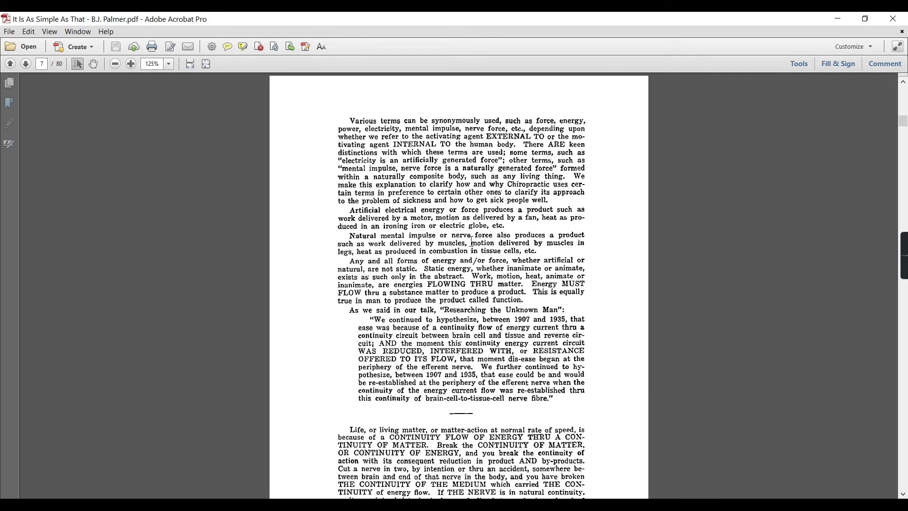
pyautogui.click(115, 64)
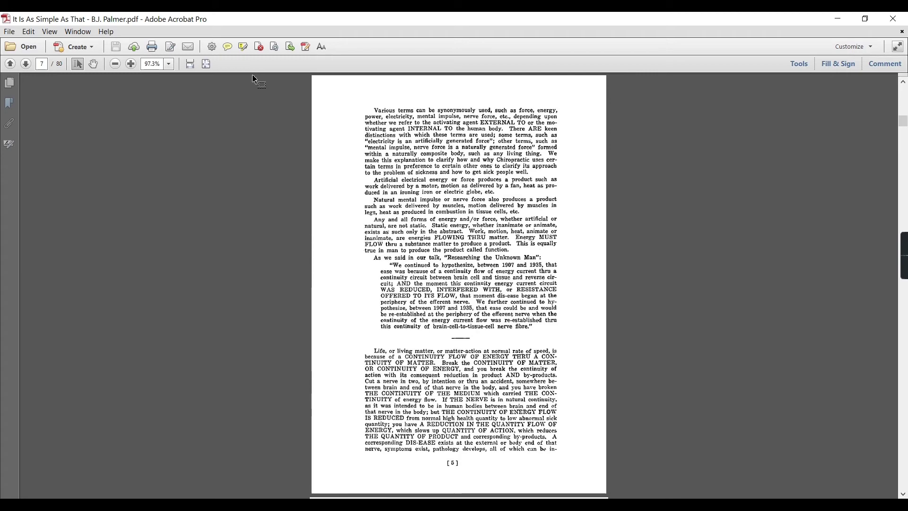
# - Page forward through the book past the Chapter II page to page 17 and beyond
pyautogui.press('pagedown')
pyautogui.press('pagedown')
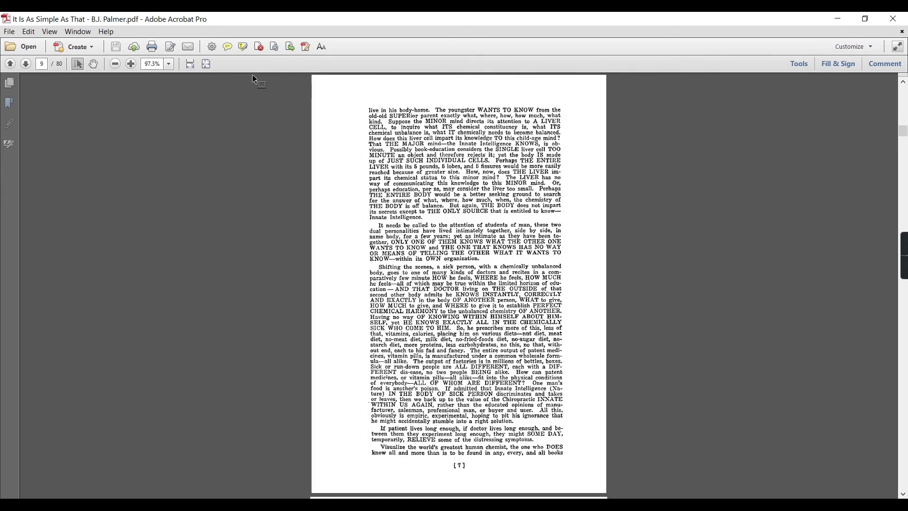
pyautogui.press('pagedown')
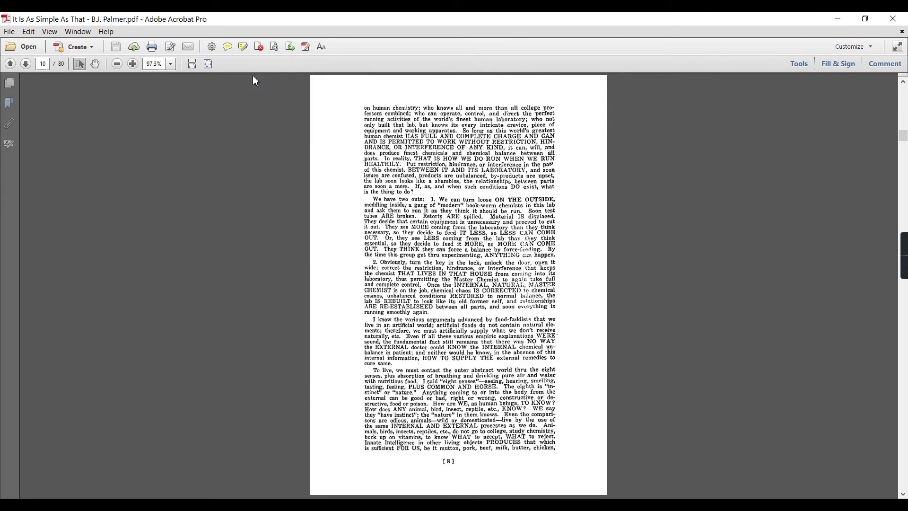
pyautogui.press('pagedown')
pyautogui.press('pagedown')
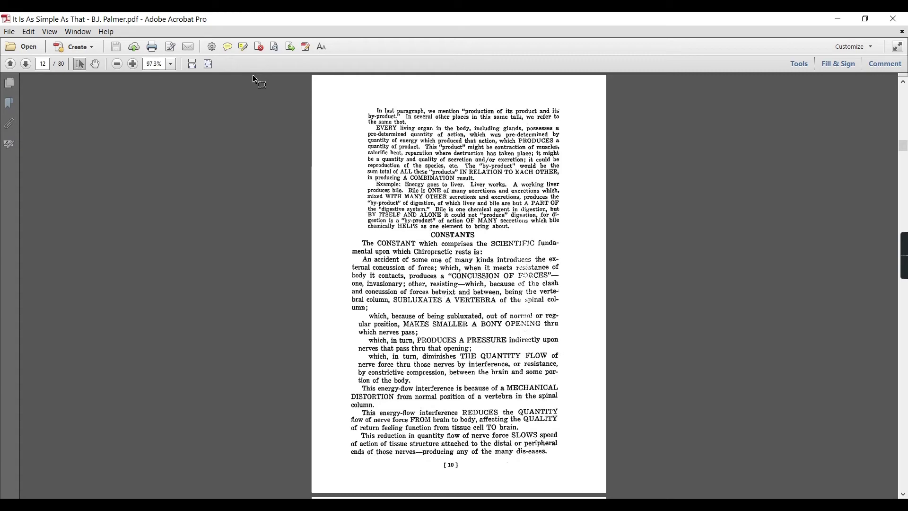
pyautogui.press('Right')
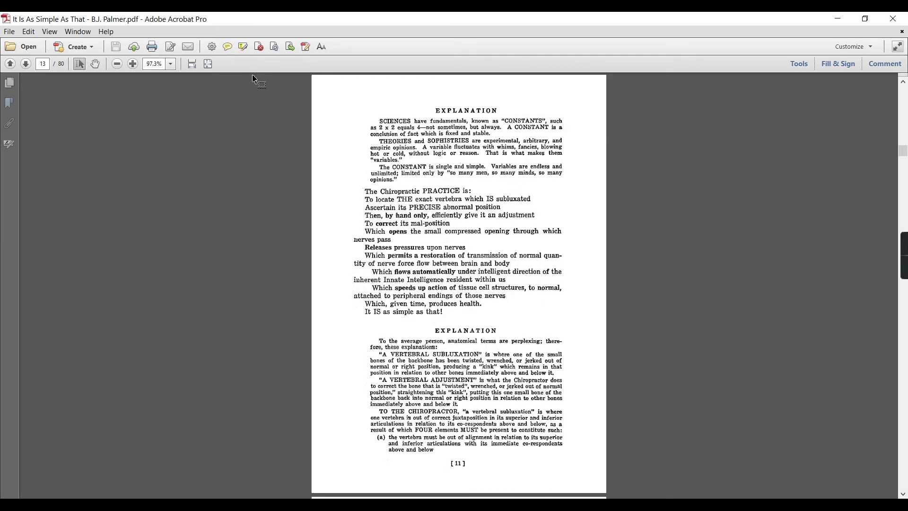
pyautogui.press('Right')
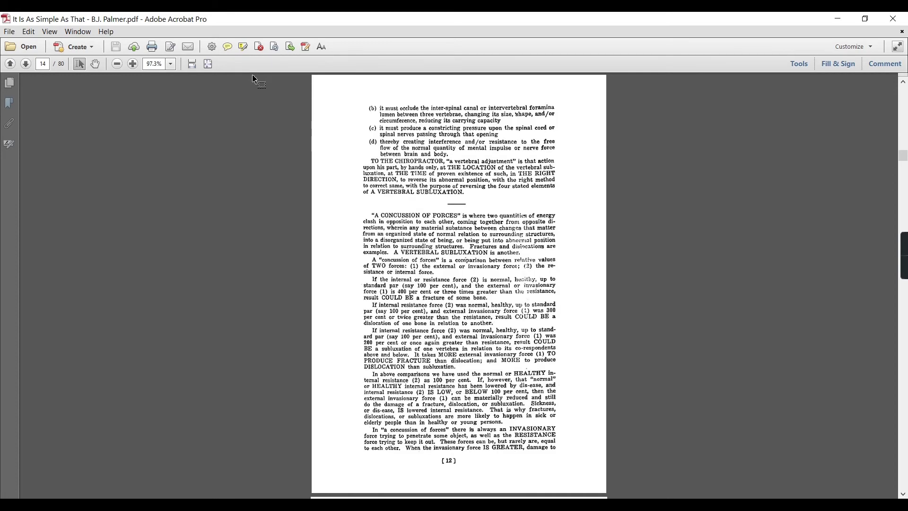
pyautogui.press('Right')
pyautogui.press('Left')
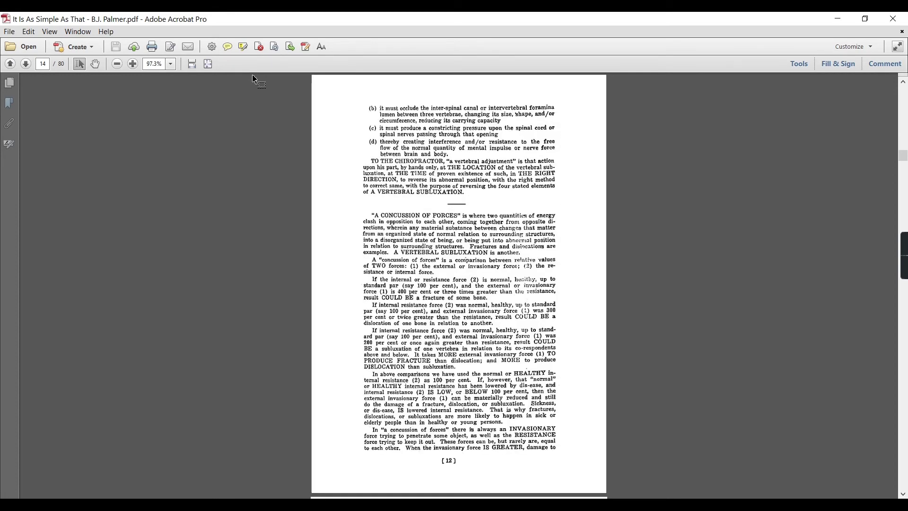
pyautogui.press('Right')
pyautogui.press('Right')
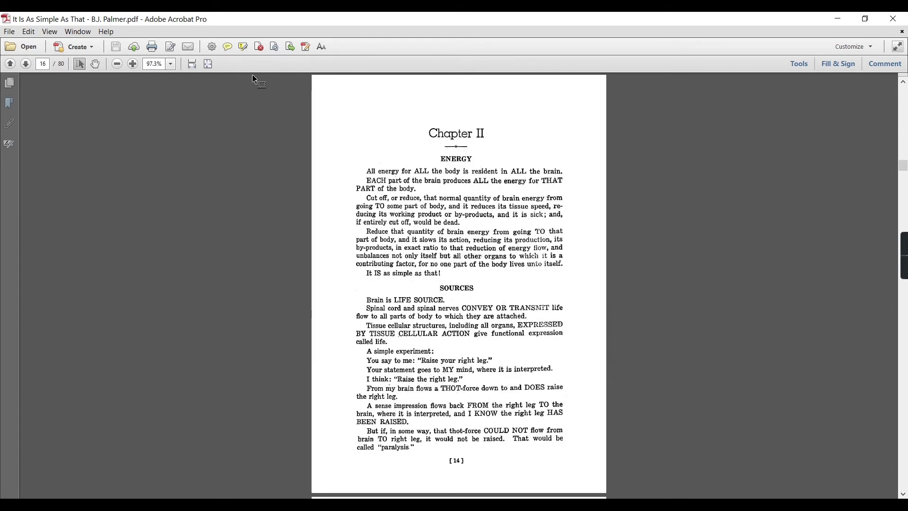
pyautogui.press('Right')
pyautogui.press('Right')
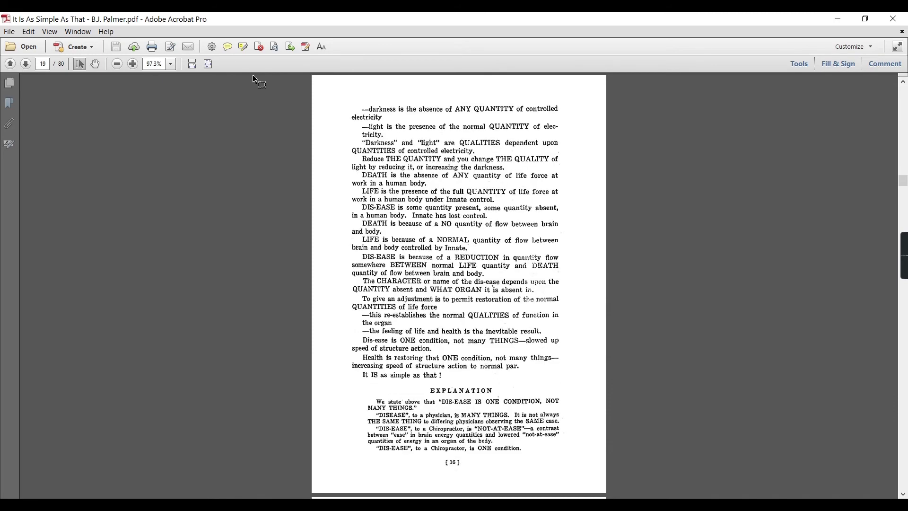
pyautogui.press('Right')
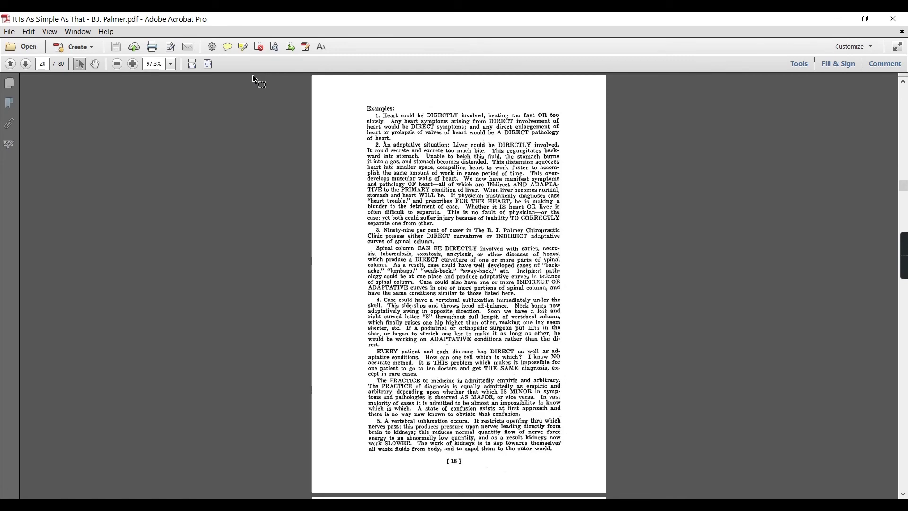
pyautogui.press('Right')
pyautogui.press('Right')
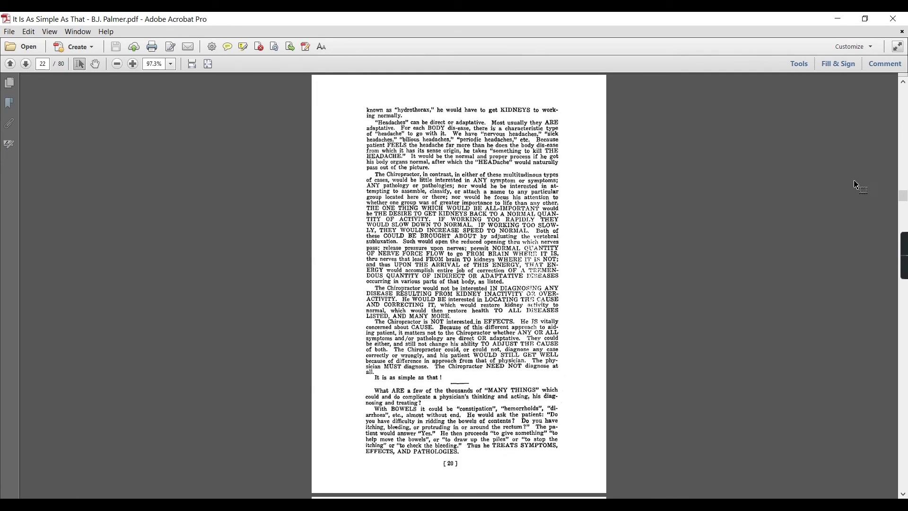
pyautogui.moveTo(904, 198); pyautogui.dragTo(905, 91)
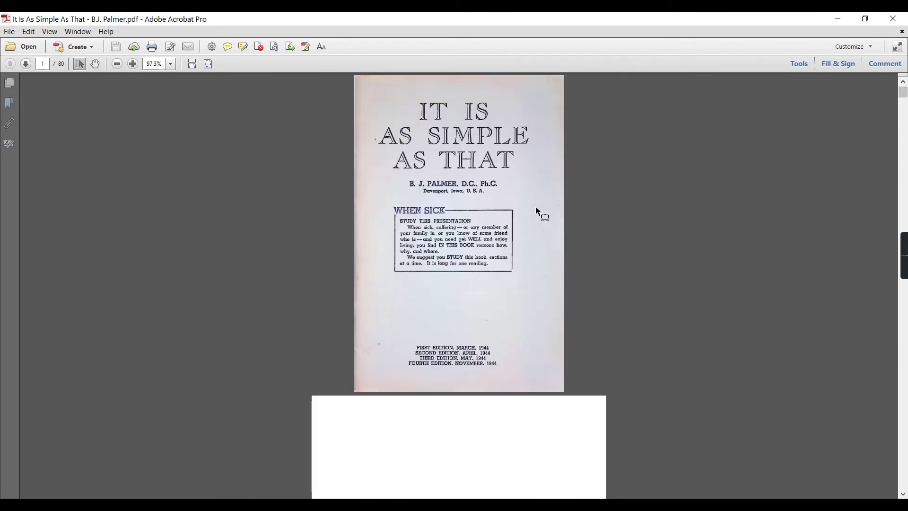
# - Search the PDF for 'dis-ea' and step through the dis-ease matches on pages 5 and 10
pyautogui.hotkey('ctrl', 'f')
pyautogui.write('dis-ease')
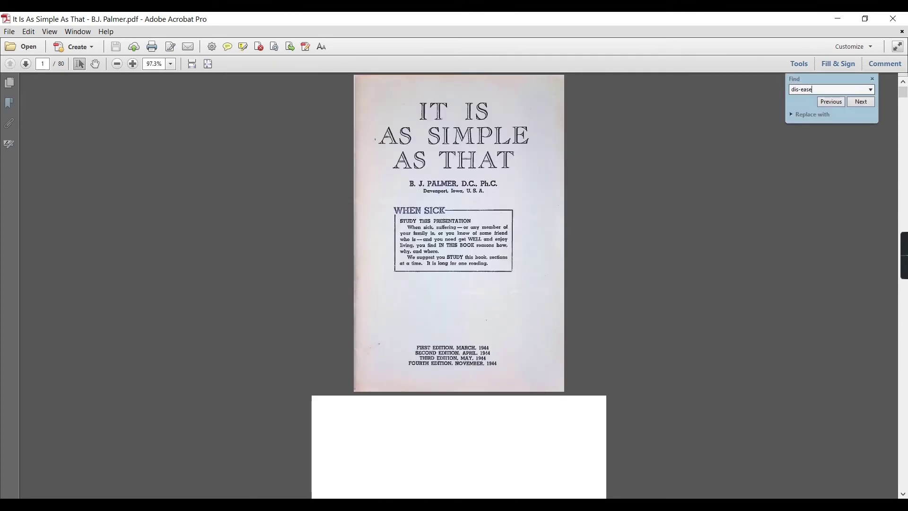
pyautogui.press('Return')
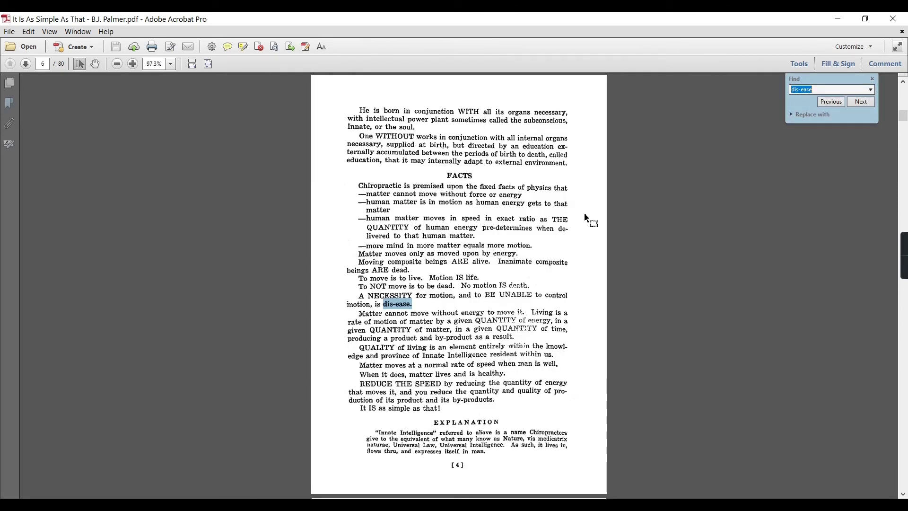
pyautogui.press('Return')
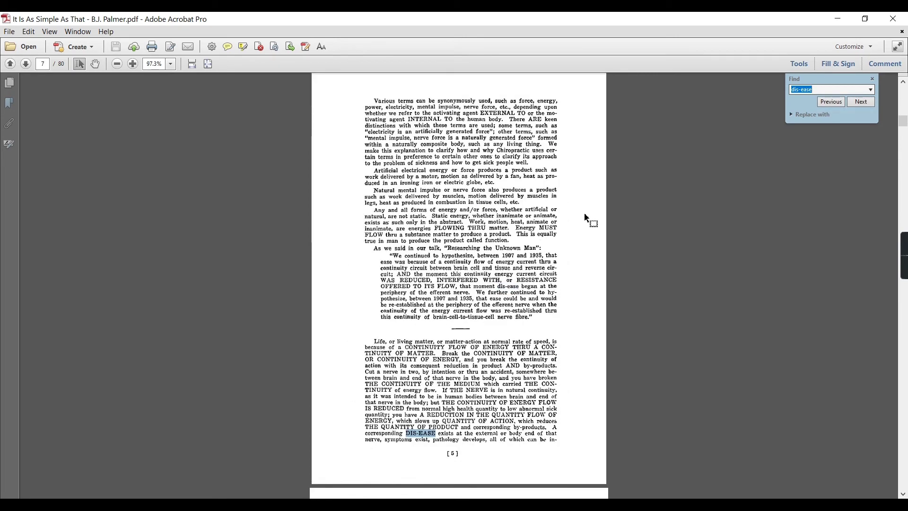
pyautogui.press('Return')
pyautogui.press('Return')
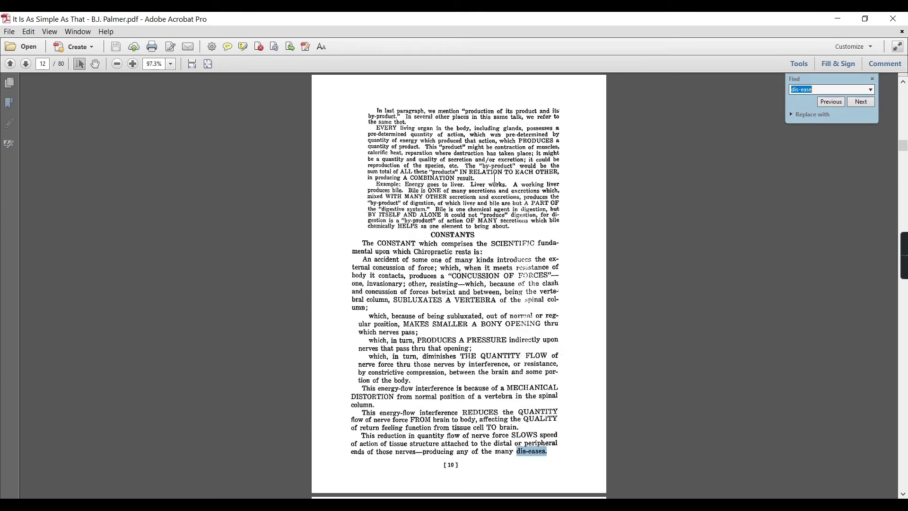
# - Close the search, return to page 3 and select the B. J. Palmer text block
pyautogui.click(873, 79)
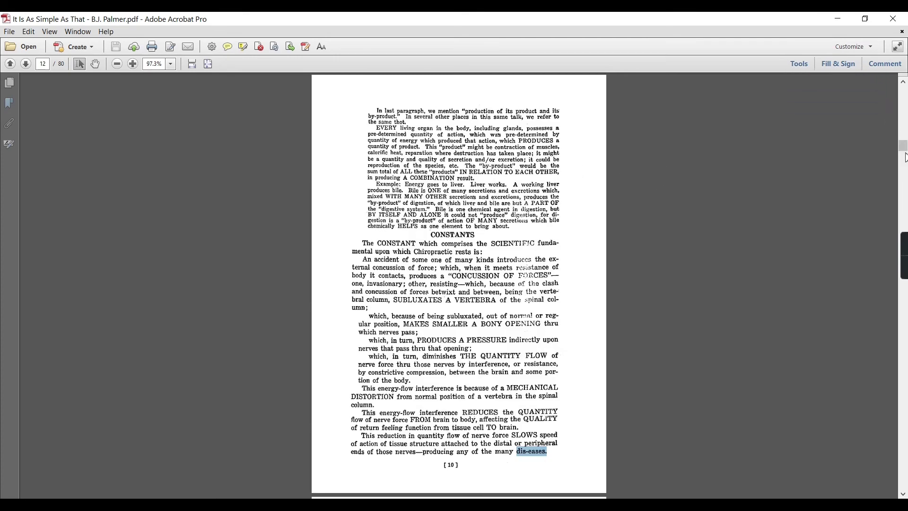
pyautogui.moveTo(904, 146); pyautogui.dragTo(877, 112)
pyautogui.scroll(-6, 615, 255)
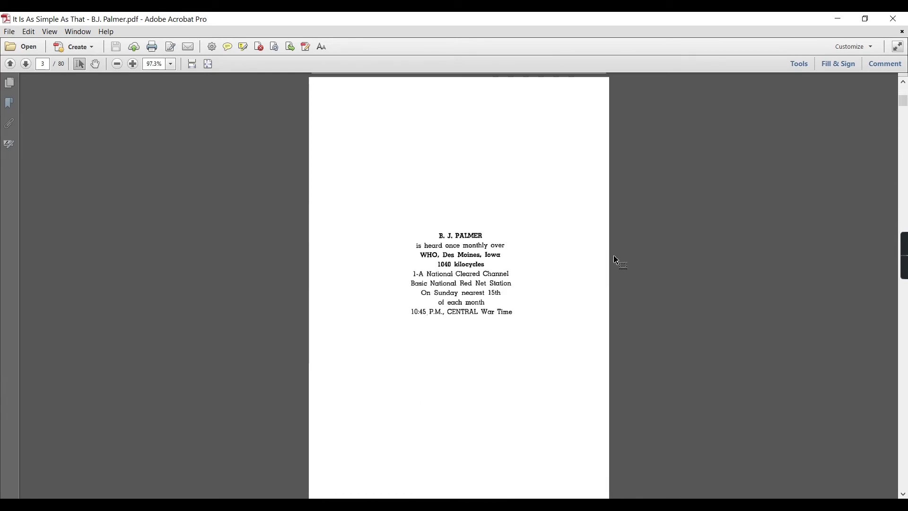
pyautogui.moveTo(439, 145); pyautogui.dragTo(515, 219)
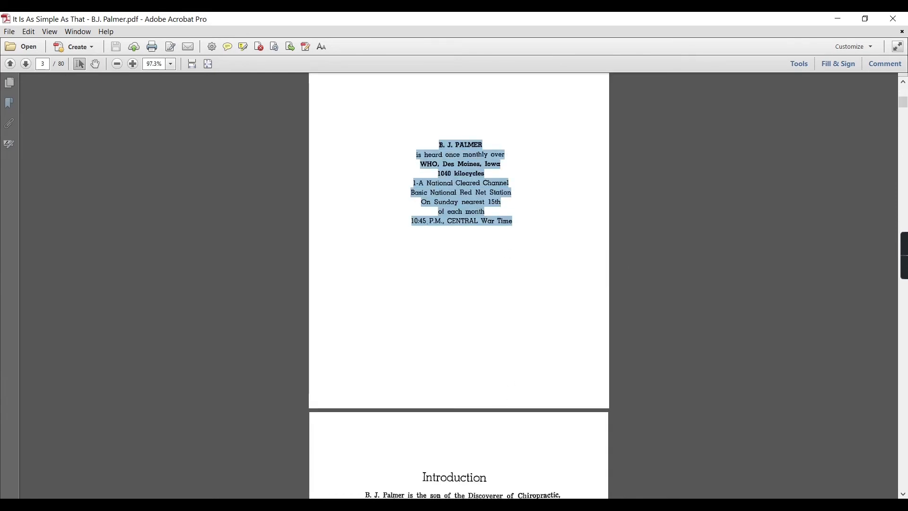
# - Start a new maximized Word document, paste the 35-word broadcast text, and return to Acrobat
pyautogui.rightClick(453, 505)
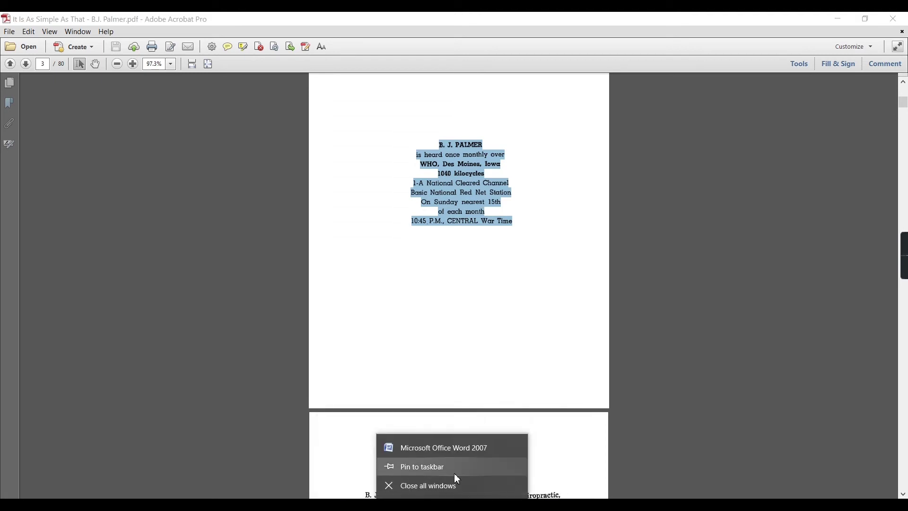
pyautogui.click(463, 450)
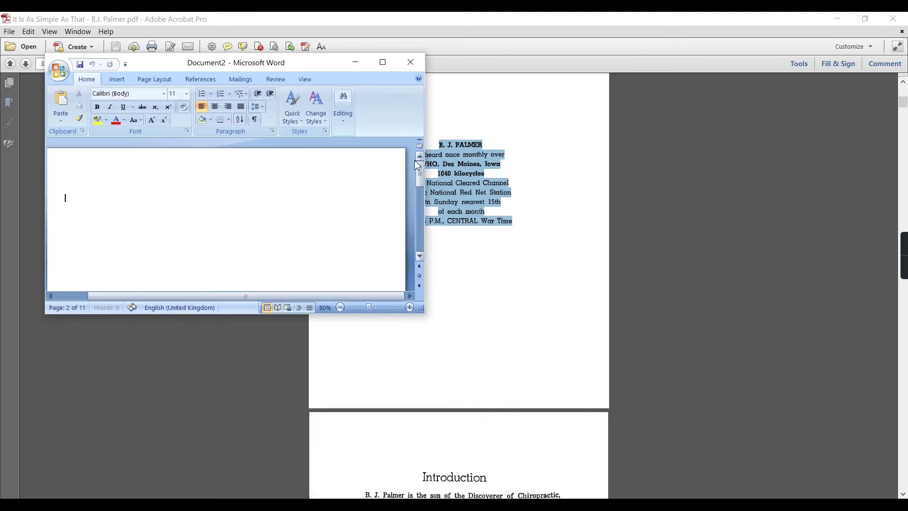
pyautogui.click(383, 62)
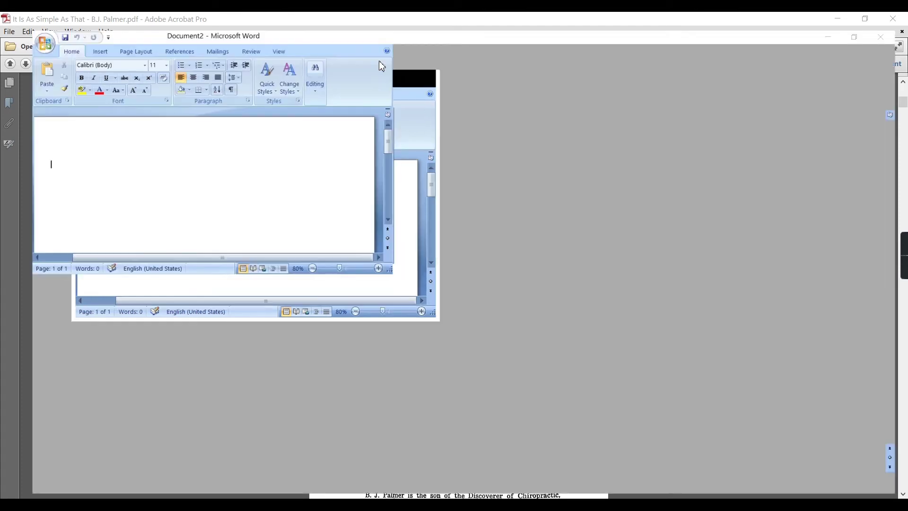
pyautogui.write('B. J. PALMER is heard once monthly over WHO, Des Moines, Iowa 1040 kilocycles 1-A National Cleared Channel Basic National Red Net Station On Sunday nearest 15th of each month 10:45. P.M., CENTRAL War Time')
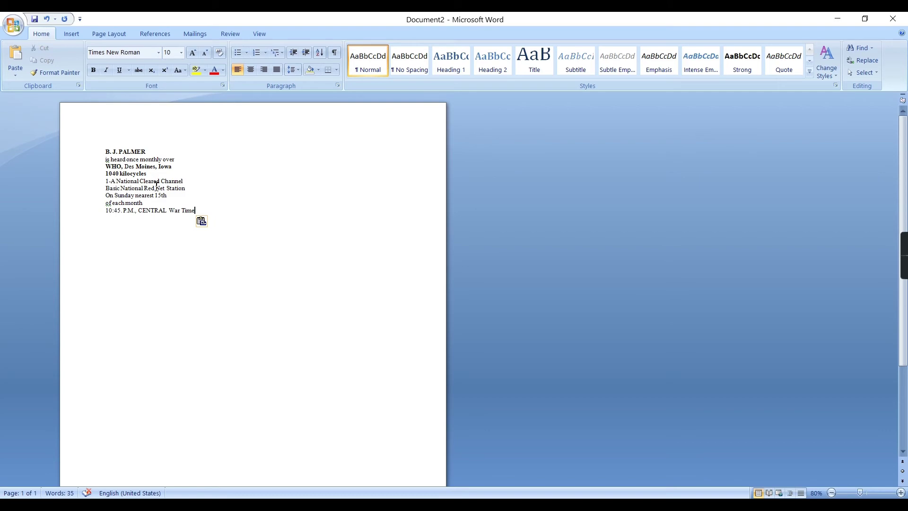
pyautogui.hotkey('alt', 'Tab')
pyautogui.hotkey('alt', 'Tab')
pyautogui.hotkey('alt', 'Tab')
# - Select the Introduction page text in Acrobat and paste it below the broadcast text in Word
pyautogui.scroll(-9, 544, 254)
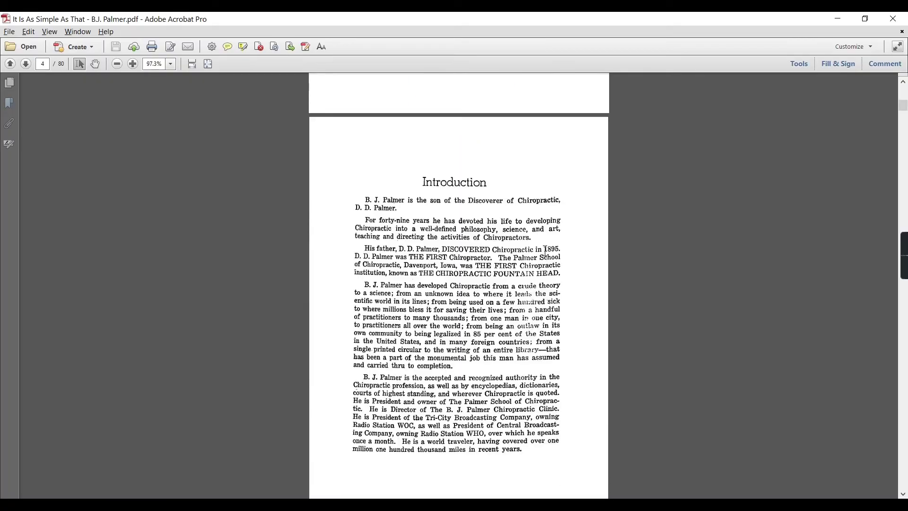
pyautogui.moveTo(364, 177); pyautogui.dragTo(538, 417)
pyautogui.click(461, 160)
pyautogui.moveTo(416, 159); pyautogui.dragTo(530, 431)
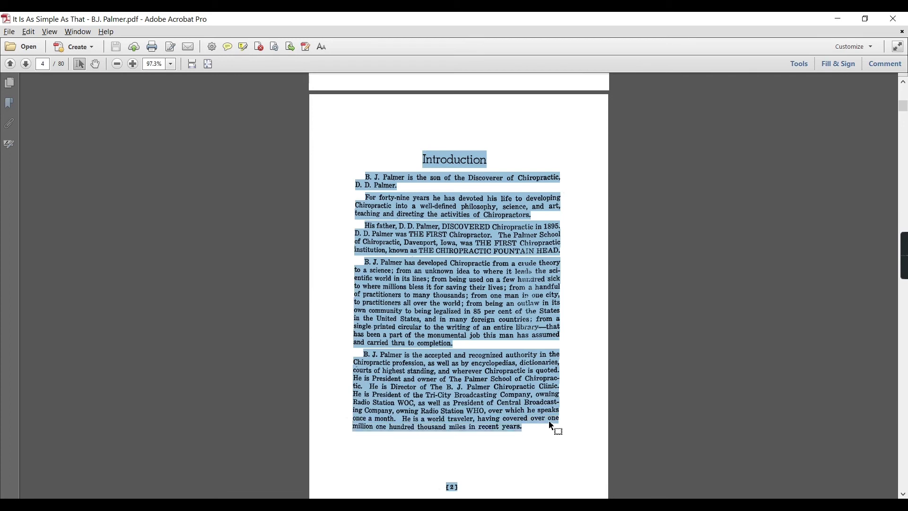
pyautogui.hotkey('alt', 'Tab')
pyautogui.write('Introduction [2] B. J. Palmer is the son of the Discoverer of Chiropractic, D. D. Palmer. For forty-nine years he has devoted his life to developing Chiropractic into a well-defined philosophy, science, and art, teaching and directing the activities of Chiropractors. His father, D. D. Palmer, DISCOVERED Chiropractic in 1895. D. D. Palmer was THE FIRST Chiropractor. The Palmer School of Chiropractic, Davenport, Iowa, was THE FIRST Chiropractic institution, known as THE CHIROPRACTIC FOUNTAIN HEAD. B. J. Palmer has developed Chiropractic from a crude theory to a science; from an unknown idea to where it leadt- the scientific world in its lines; from being used on a few hundred sick to where millions bless it for saving their lives; from a handful of practitioners to many thousands; from one man in one city, to practitioners all over the world; from being an outlaw in its own community to being legalized in 85 per cent of the States in the United States, and in many foreign countries; from a single planted circular to the writing of an entire library—that has been a part of the monumental job this man has assumed and carried thru to completion. B. J. Palmer is the accepted and recognized authority in the Chiropractic profession, as well as by encyclopedias, dictionaries, courts of highest standing, and wherever Chiropractic is quoted. He is President and owner of The Palmer School of Chiropractic. He is Director of The B. J. Palmer Chiropractic Clinic. He is President of the Tri-City Broadcasting Company, owning Radio Station WOC, as well as President of Central Broadcasting Company, owning Radio Station WHO, over which he speaks once a month. He is a world traveler, having covered over one million one hundred thousand miles in recent years.')
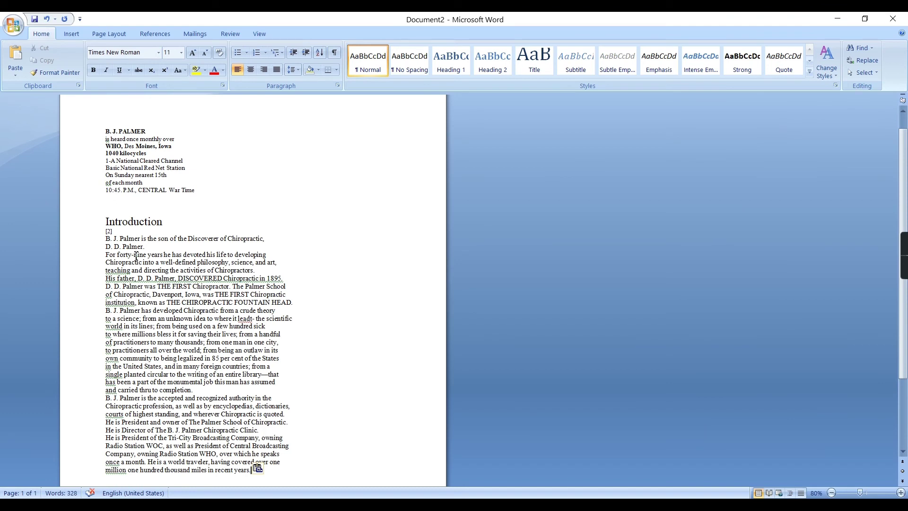
# - Delete the stray hyphen before 'scientific' and add the missing 's', checking against the PDF
pyautogui.click(251, 319)
pyautogui.press('Delete')
pyautogui.press('Delete')
pyautogui.hotkey('alt', 'Tab')
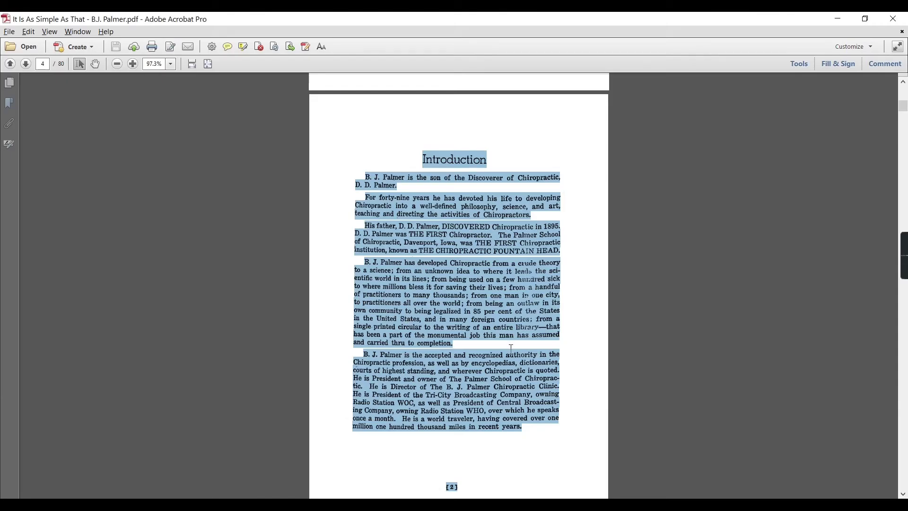
pyautogui.click(544, 338)
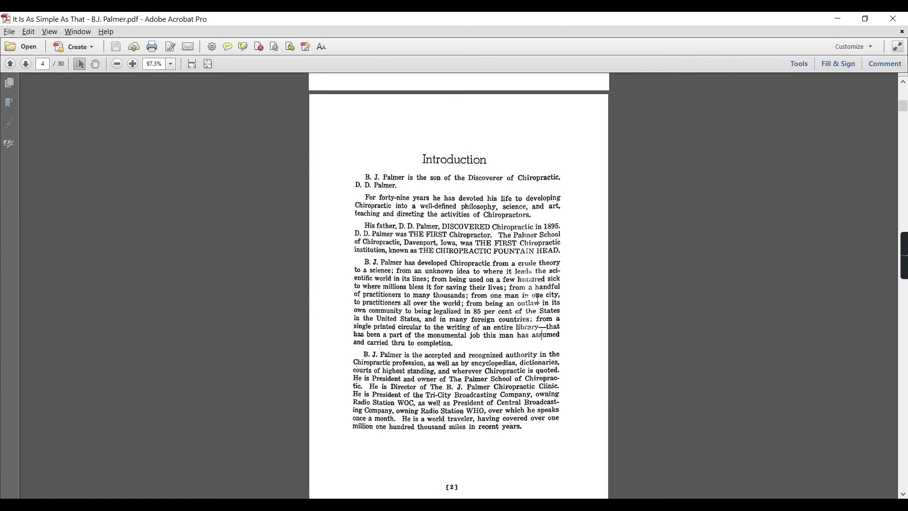
pyautogui.hotkey('alt', 'Tab')
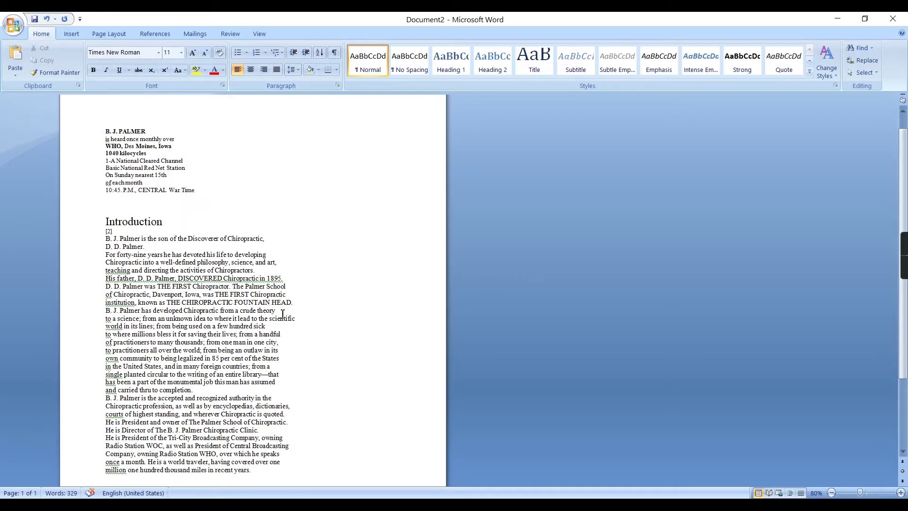
pyautogui.write('s')
pyautogui.hotkey('alt', 'Tab')
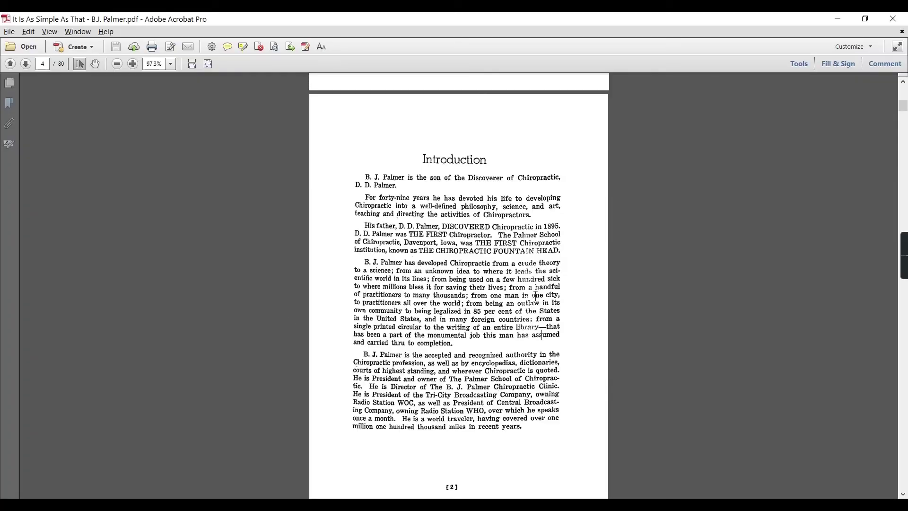
pyautogui.hotkey('alt', 'Tab')
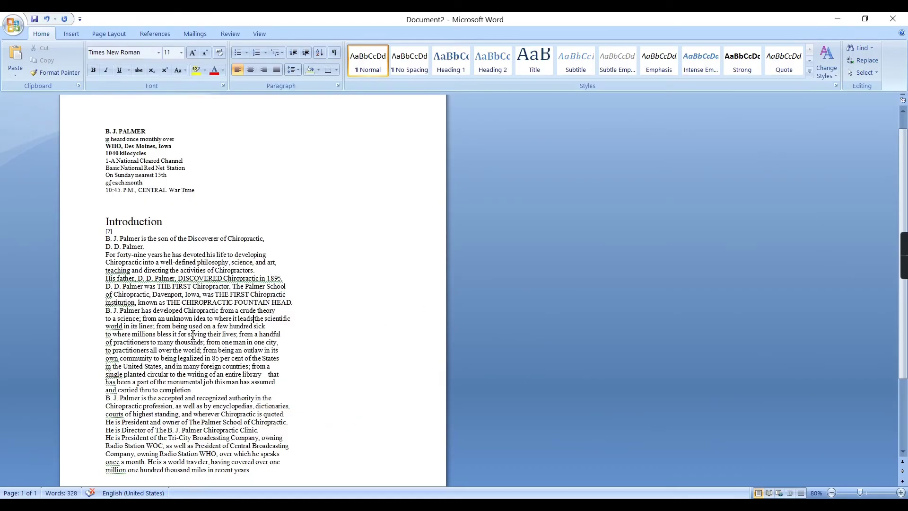
pyautogui.scroll(-1, 215, 372)
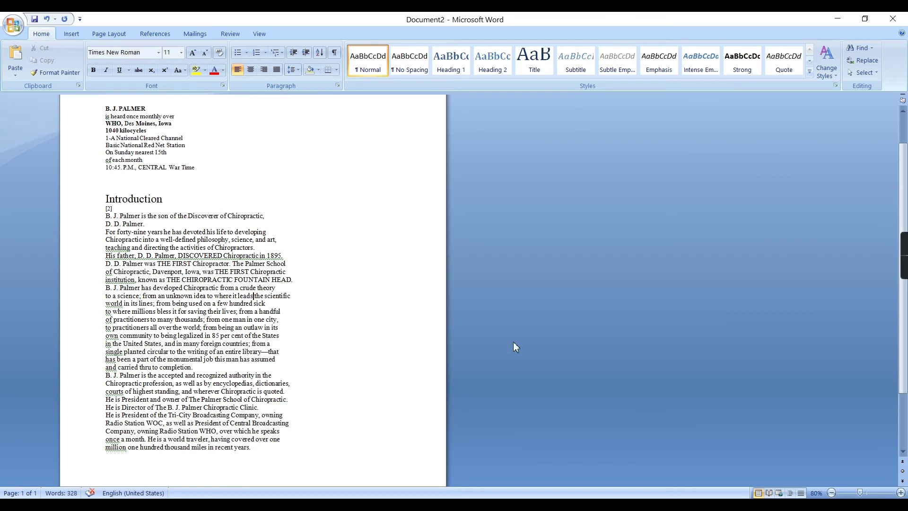
pyautogui.hotkey('alt', 'Tab')
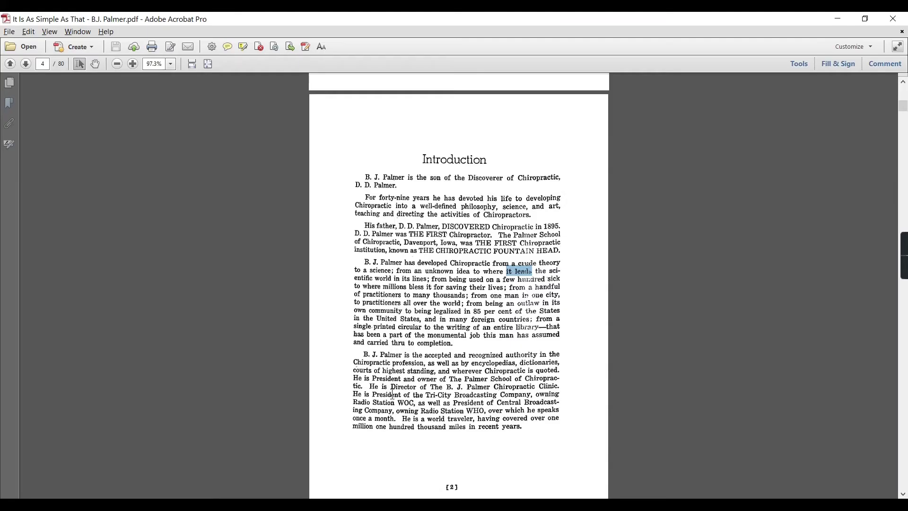
pyautogui.hotkey('alt', 'Tab')
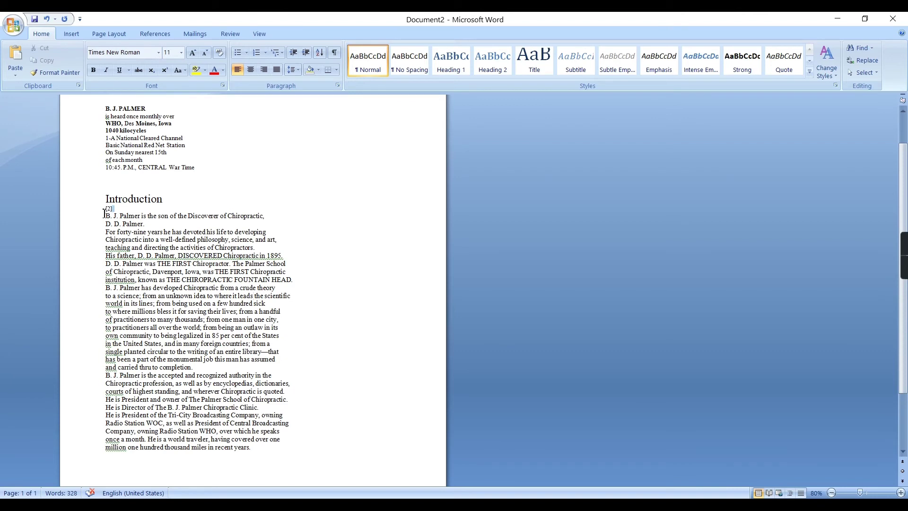
# - Move the [2] page number from under the title to the end of the passage
pyautogui.doubleClick(107, 209)
pyautogui.hotkey('ctrl', 'c')
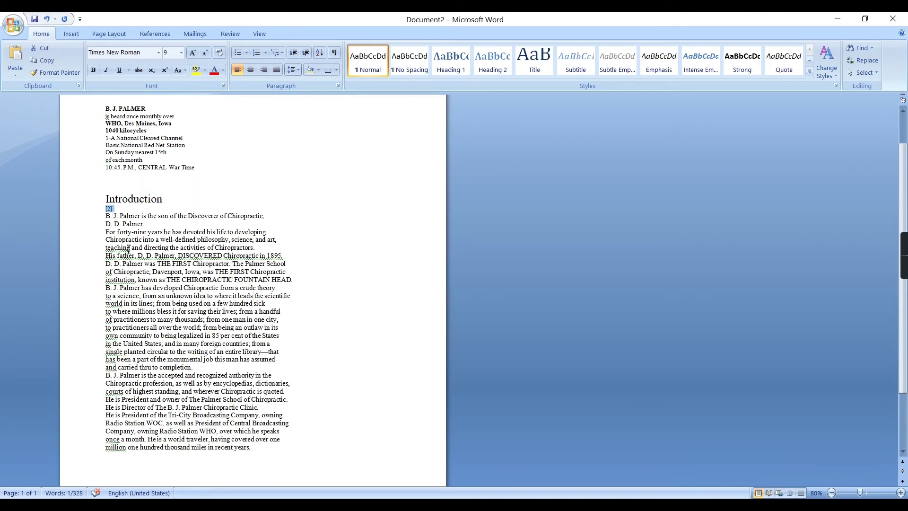
pyautogui.press('Delete')
pyautogui.press('Return')
pyautogui.press('Return')
pyautogui.hotkey('ctrl', 'v')
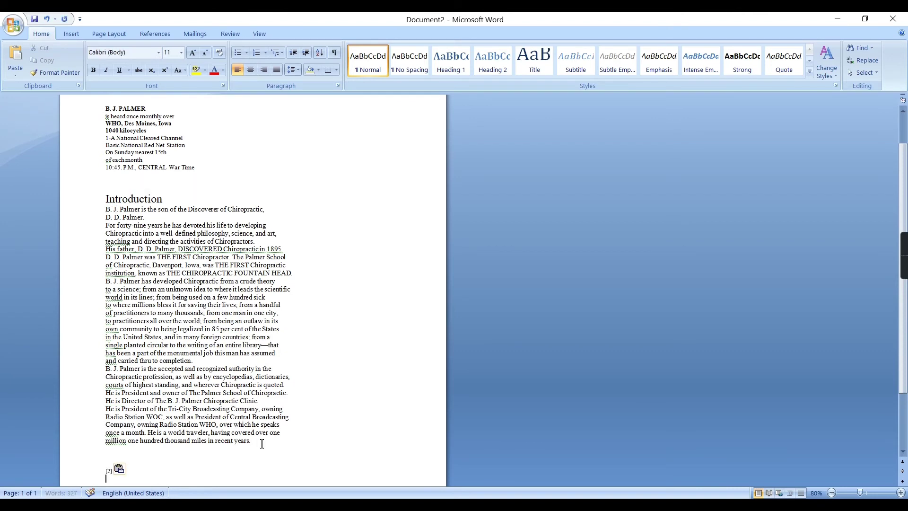
pyautogui.scroll(-1, 394, 386)
pyautogui.scroll(-1, 394, 386)
pyautogui.scroll(3, 394, 386)
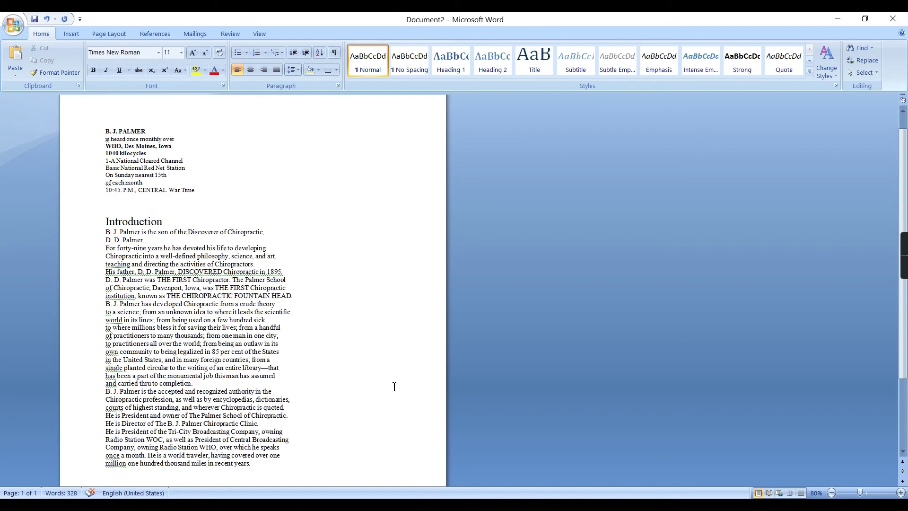
pyautogui.scroll(-2, 394, 386)
pyautogui.hotkey('alt', 'Tab')
# - Scroll to the final page 80 and zoom its back-cover compliance notice to 150%
pyautogui.scroll(-10, 724, 308)
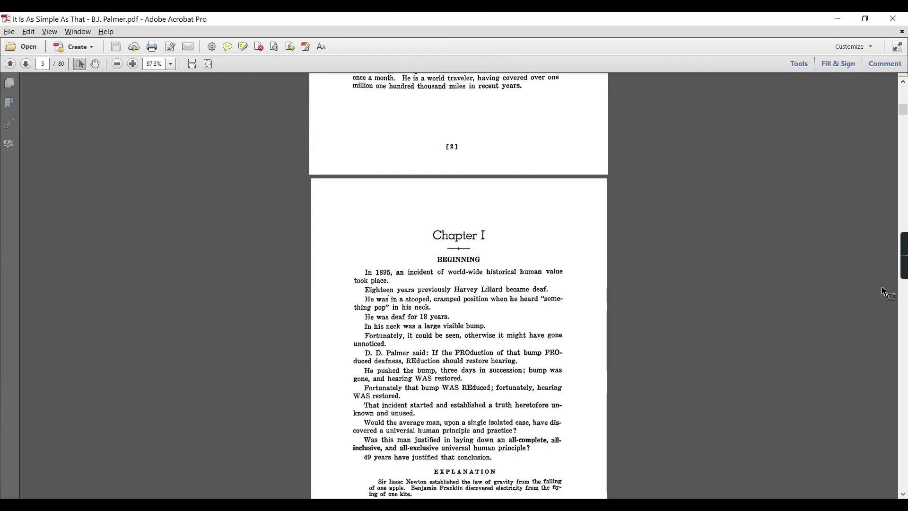
pyautogui.scroll(-20, 769, 304)
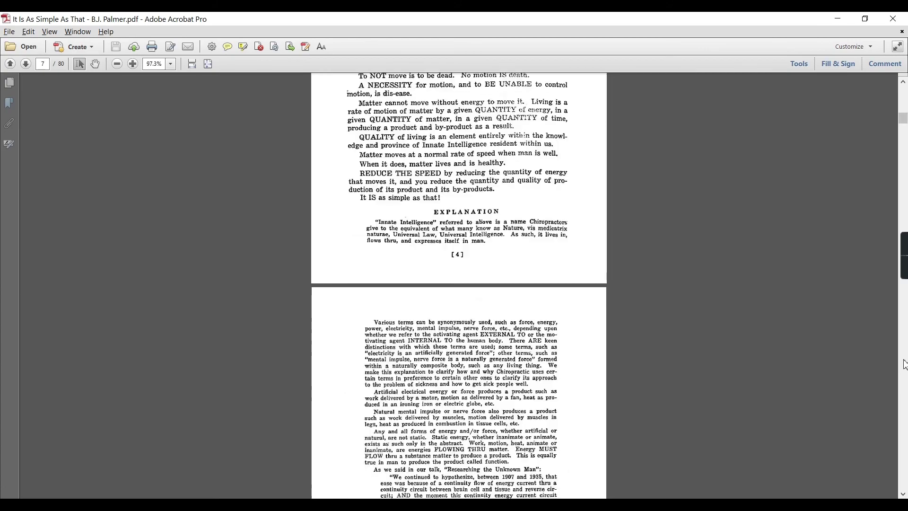
pyautogui.scroll(-20, 905, 365)
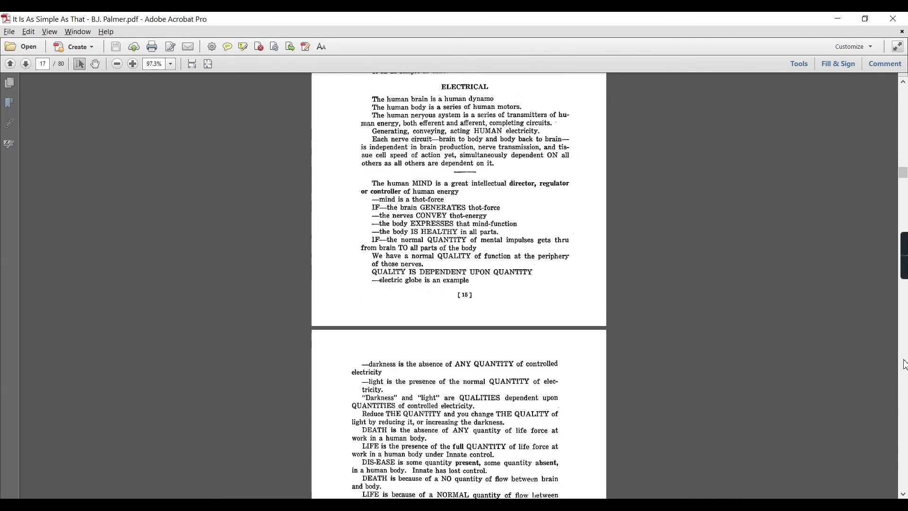
pyautogui.moveTo(905, 364); pyautogui.dragTo(907, 461)
pyautogui.scroll(-15, 802, 428)
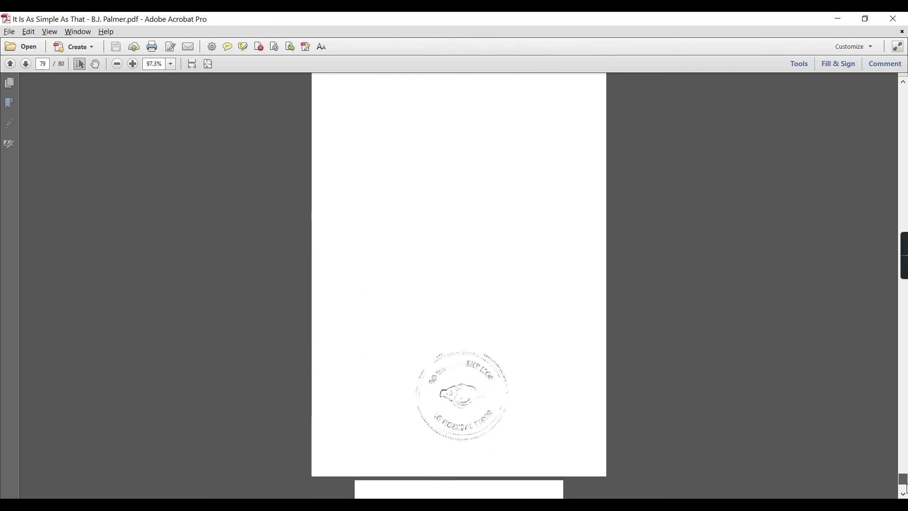
pyautogui.scroll(-2, 803, 428)
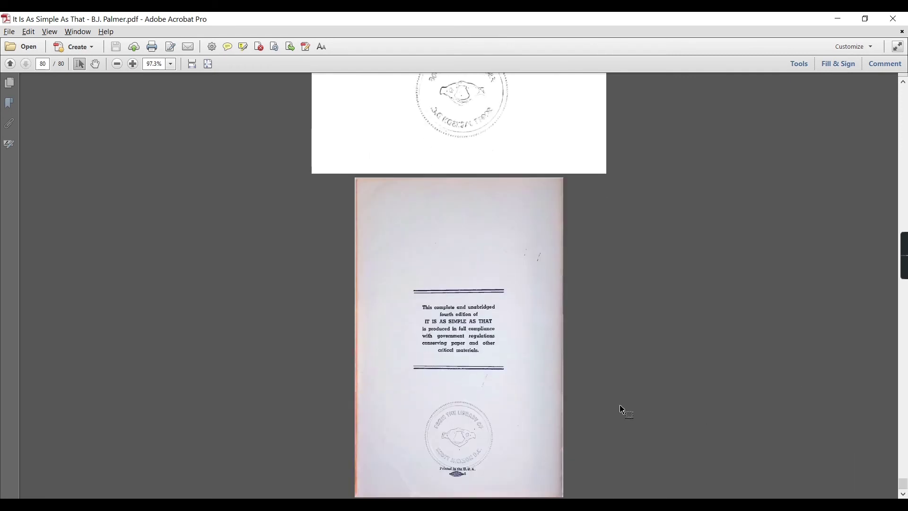
pyautogui.click(133, 64)
pyautogui.click(537, 281)
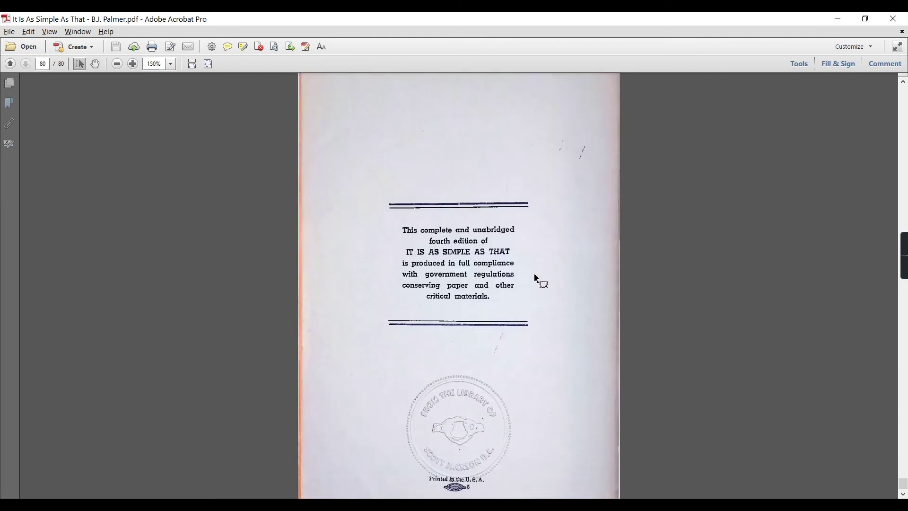
pyautogui.scroll(-1, 537, 280)
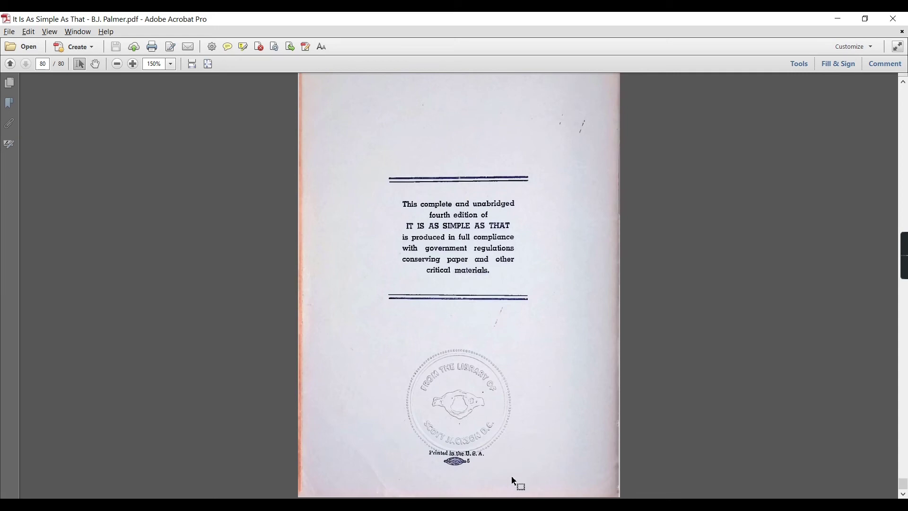
# - Open the It Is As Simple As That folder showing the 4.96 MB PDF, then minimize Explorer
pyautogui.click(312, 486)
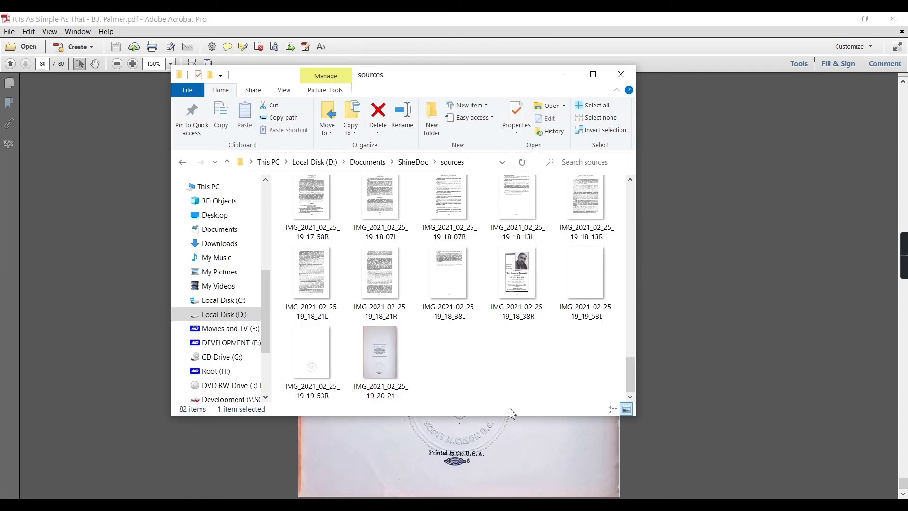
pyautogui.moveTo(629, 371); pyautogui.dragTo(641, 200)
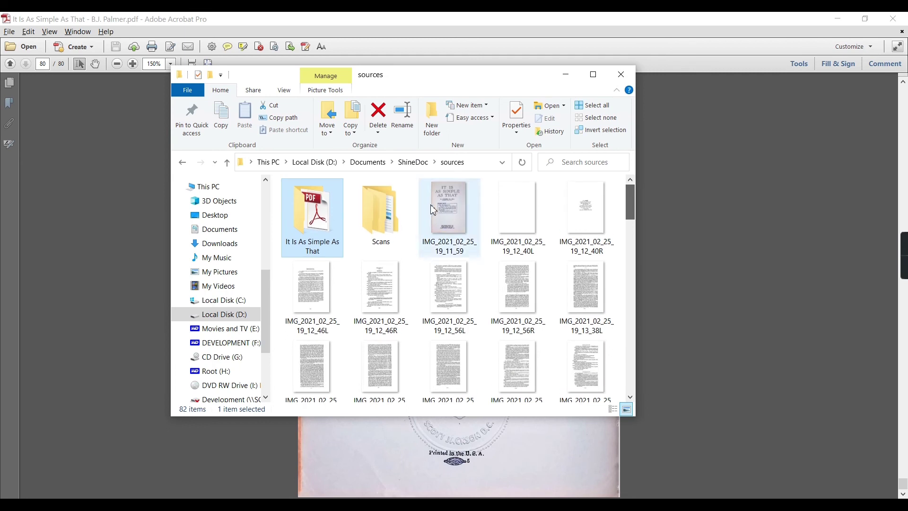
pyautogui.doubleClick(322, 209)
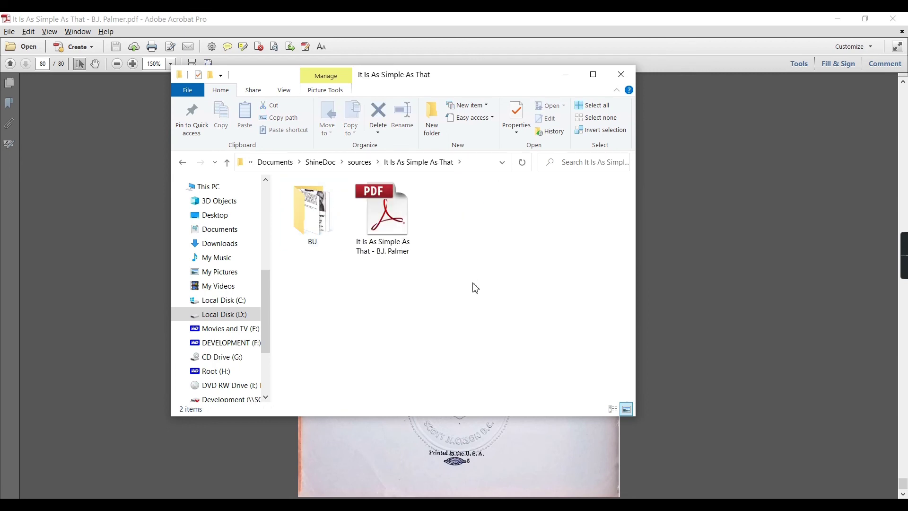
pyautogui.click(566, 76)
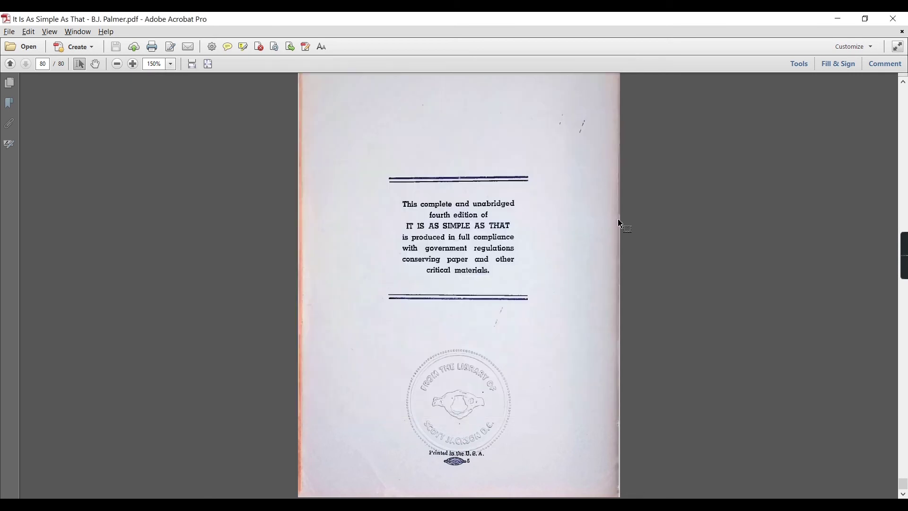
# - Return to CZUR, send the finished export task to the background, and preview scans IMG_2021_02_25_19_13_45L and 19_12_40L
pyautogui.hotkey('alt', 'Tab')
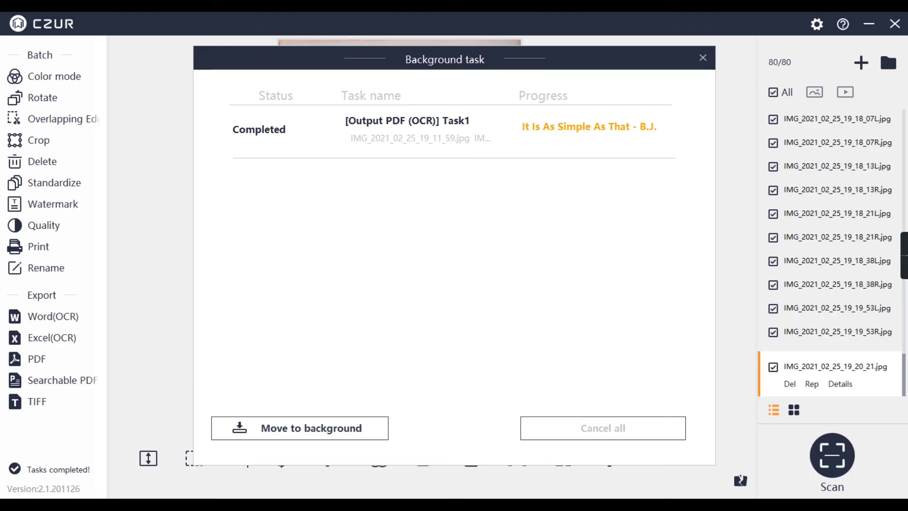
pyautogui.click(364, 434)
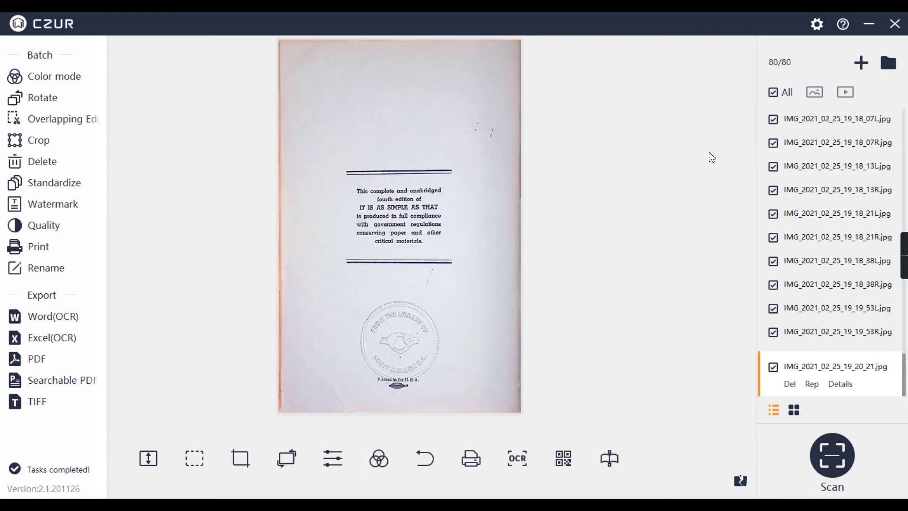
pyautogui.moveTo(904, 377); pyautogui.dragTo(903, 127)
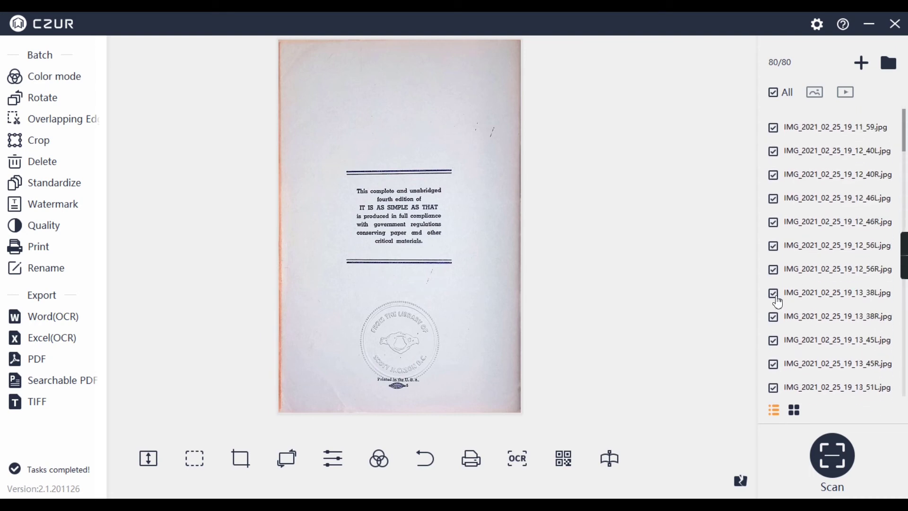
pyautogui.moveTo(905, 134); pyautogui.dragTo(906, 151)
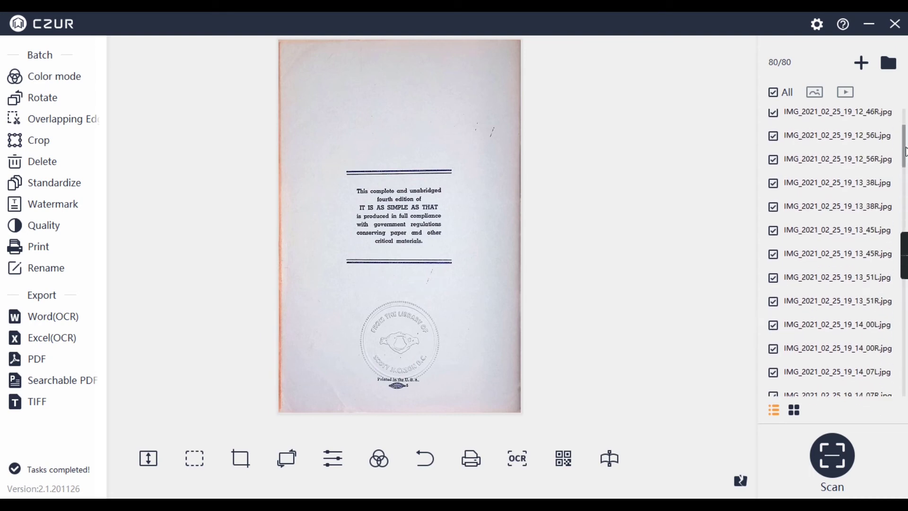
pyautogui.click(840, 241)
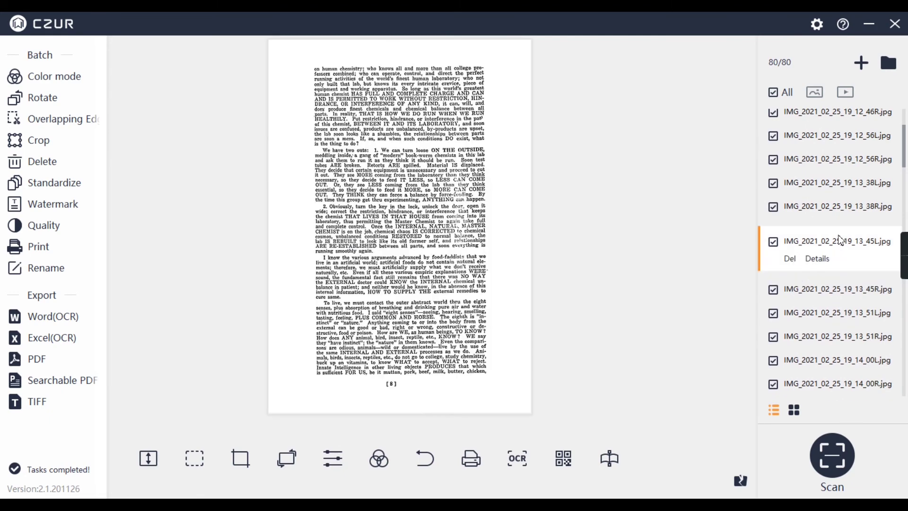
pyautogui.press('Up')
pyautogui.press('Up')
pyautogui.press('Up')
pyautogui.scroll(3, 905, 126)
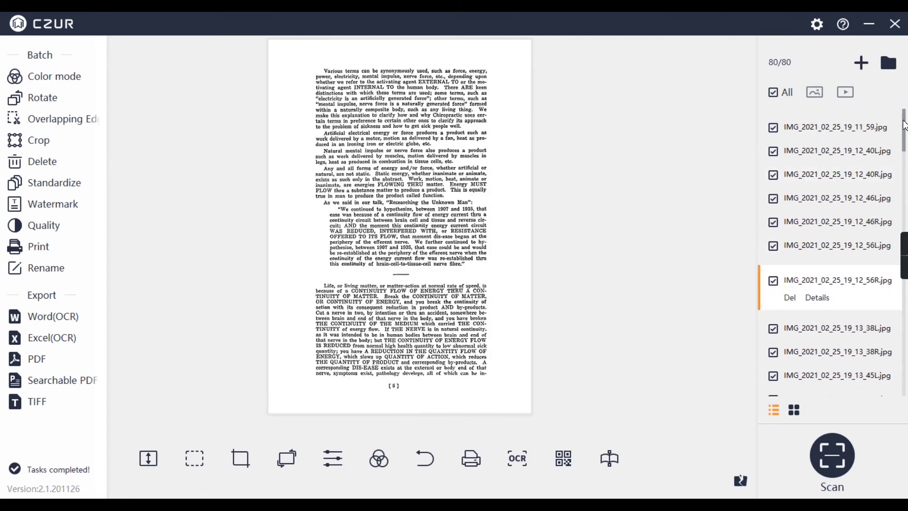
pyautogui.click(837, 151)
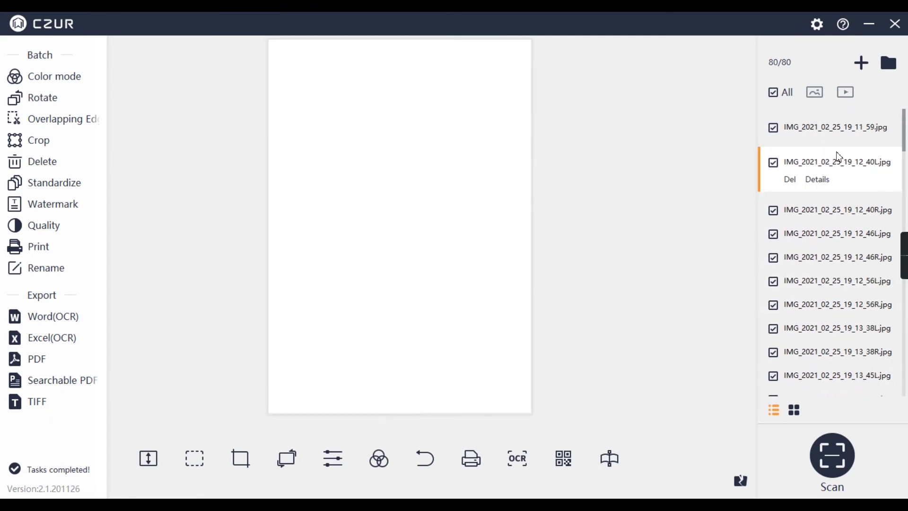
# - Preview IMG_2021_02_25_19_12_40R.jpg, inspect Color mode and Contrast settings, and cancel without changes
pyautogui.click(813, 213)
pyautogui.click(381, 461)
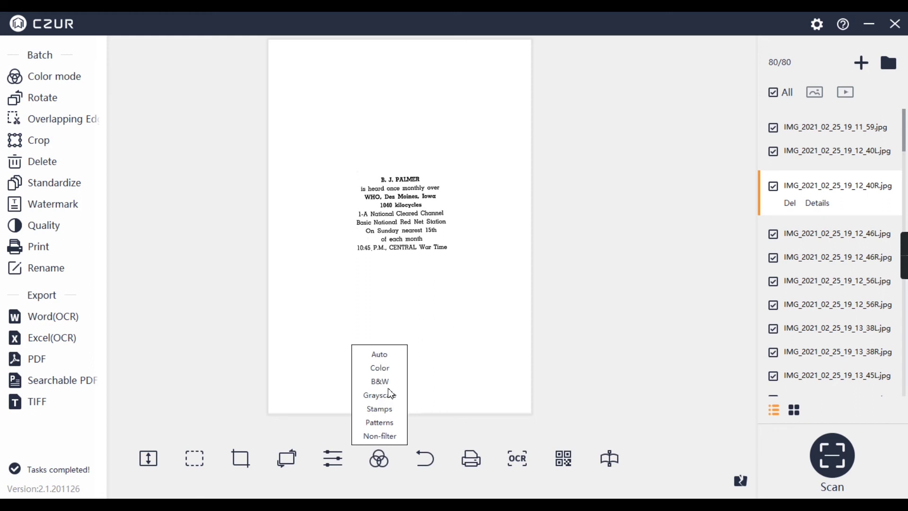
pyautogui.click(654, 290)
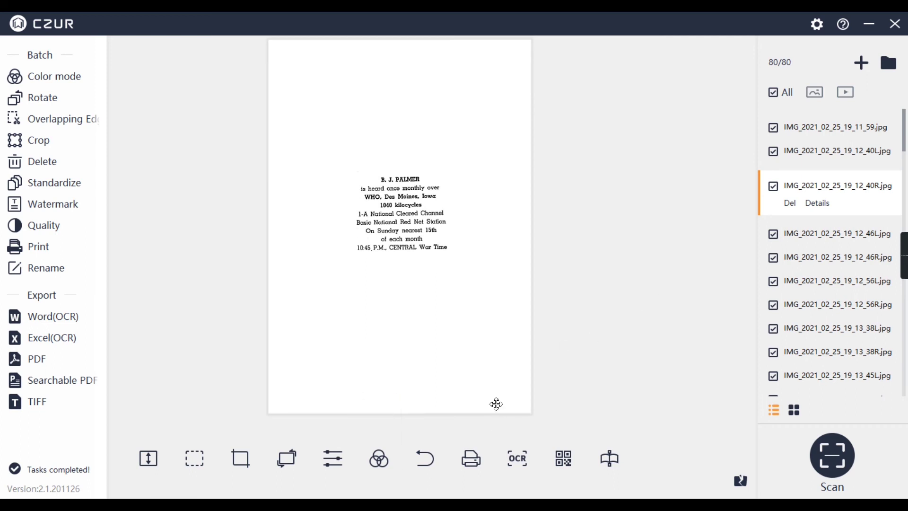
pyautogui.click(336, 468)
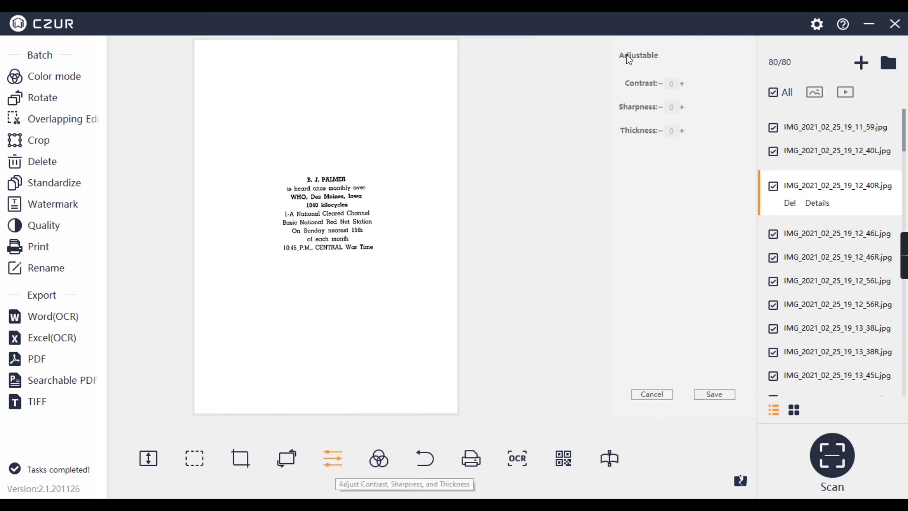
pyautogui.click(662, 86)
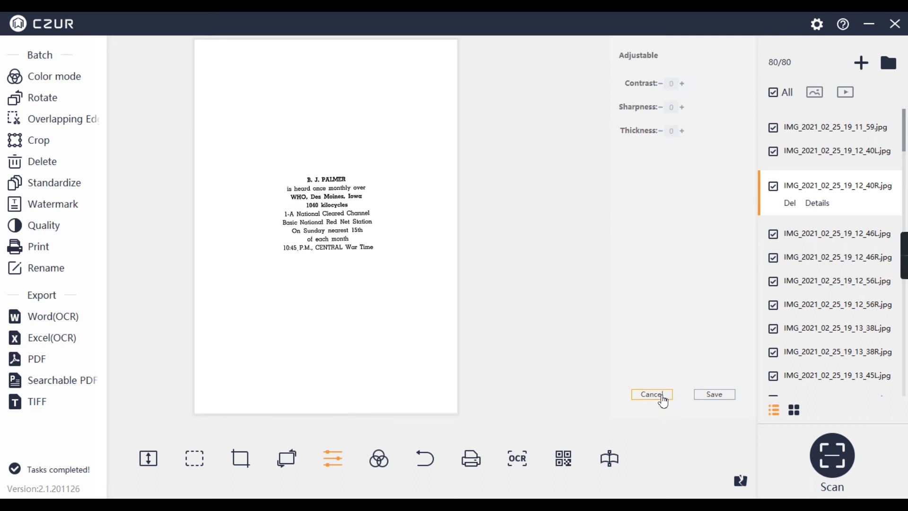
pyautogui.click(662, 395)
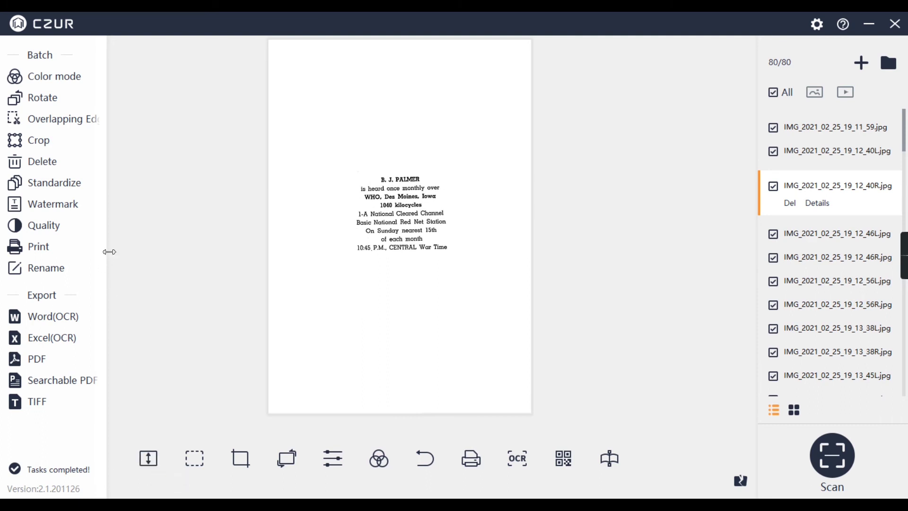
# - Drag the Batch/Export panel splitter right, then back left so it ends slightly wider
pyautogui.moveTo(110, 252); pyautogui.dragTo(162, 237)
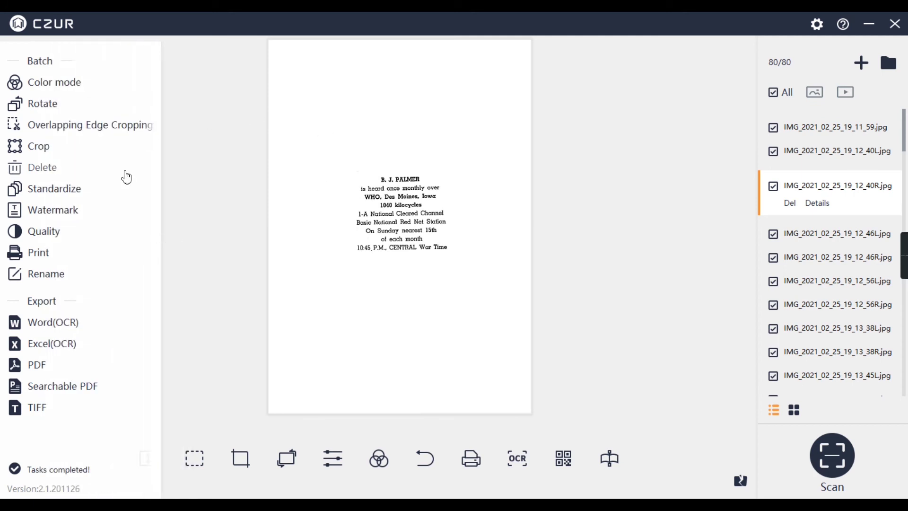
pyautogui.moveTo(163, 200); pyautogui.dragTo(119, 200)
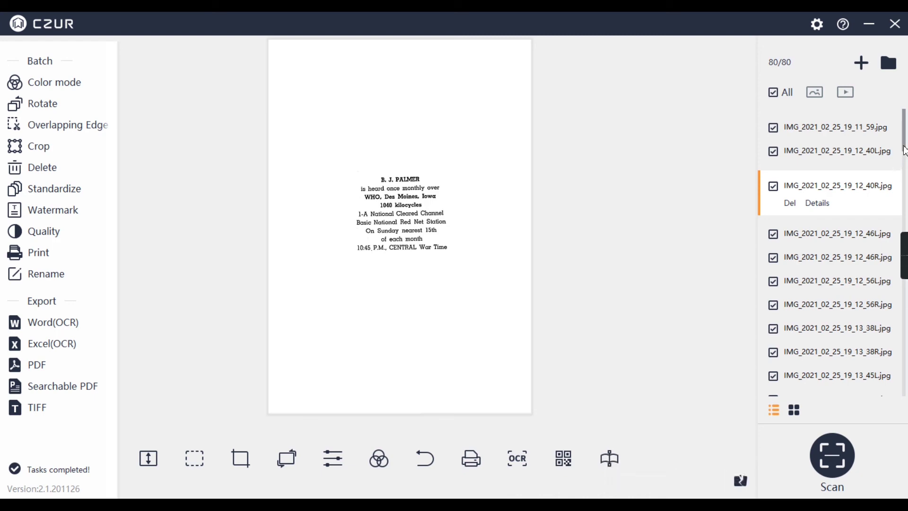
pyautogui.scroll(-3, 845, 206)
# - Manually correct IMG_2021_02_25_19_13_38R.jpg by moving curve 7's bottom point, previewing, and saving
pyautogui.click(845, 208)
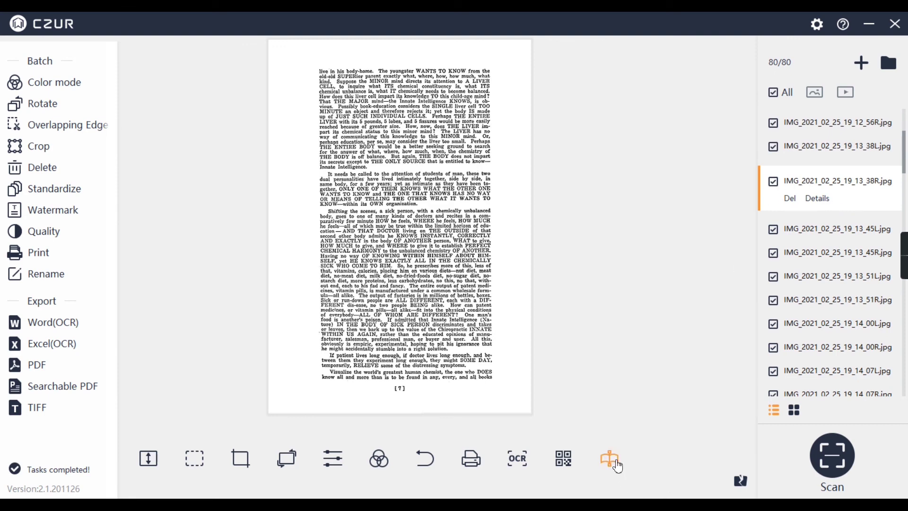
pyautogui.click(618, 466)
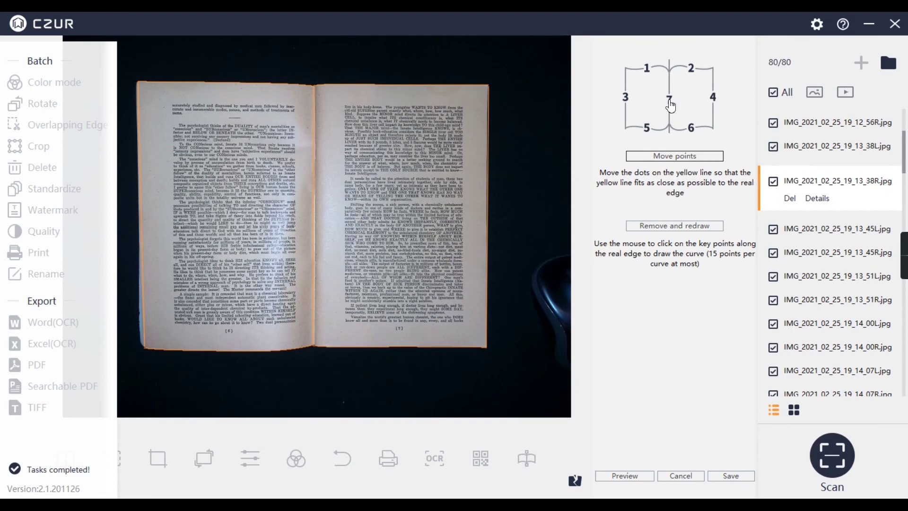
pyautogui.click(670, 104)
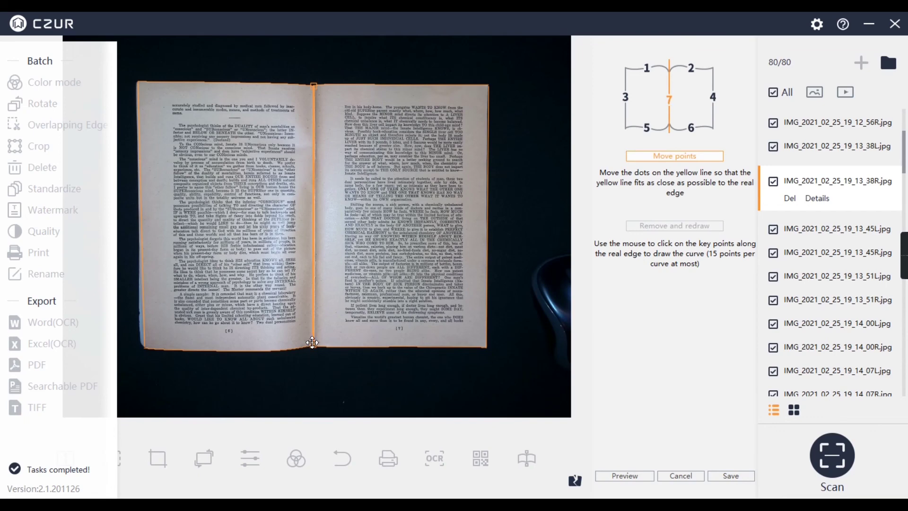
pyautogui.moveTo(314, 347)
pyautogui.mouseDown()
pyautogui.moveTo(377, 351)
pyautogui.moveTo(315, 347)
pyautogui.mouseUp()
pyautogui.click(638, 479)
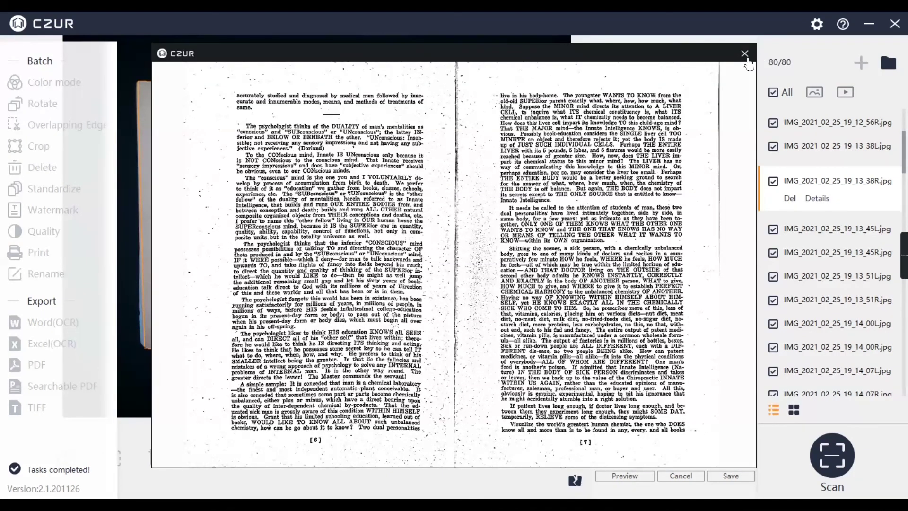
pyautogui.click(745, 54)
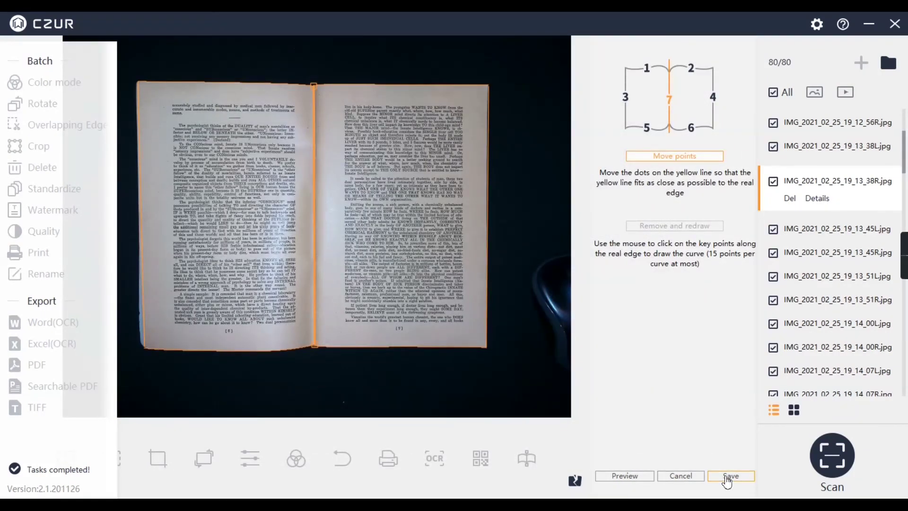
pyautogui.click(729, 477)
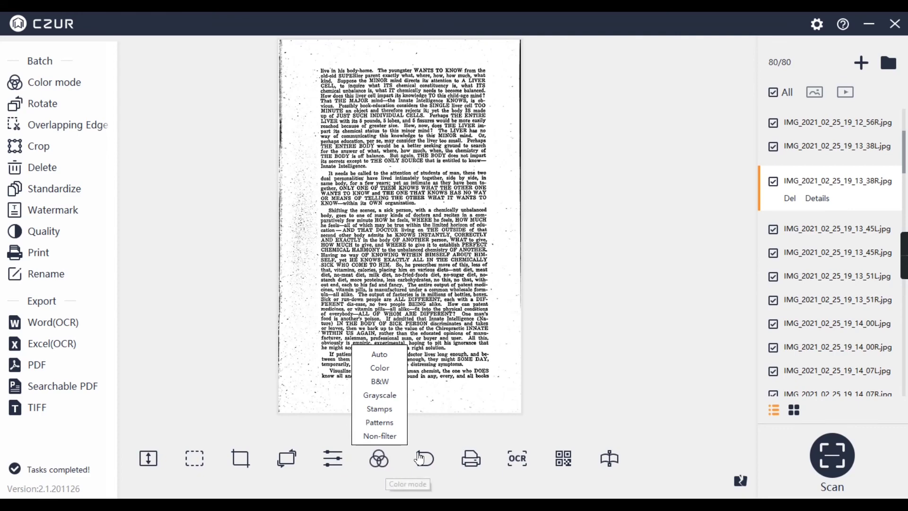
# - Abandon all edits on page [7], then preview page [8], IMG_2021_02_25_19_13_45L.jpg, and briefly check Settings
pyautogui.click(423, 461)
pyautogui.click(522, 325)
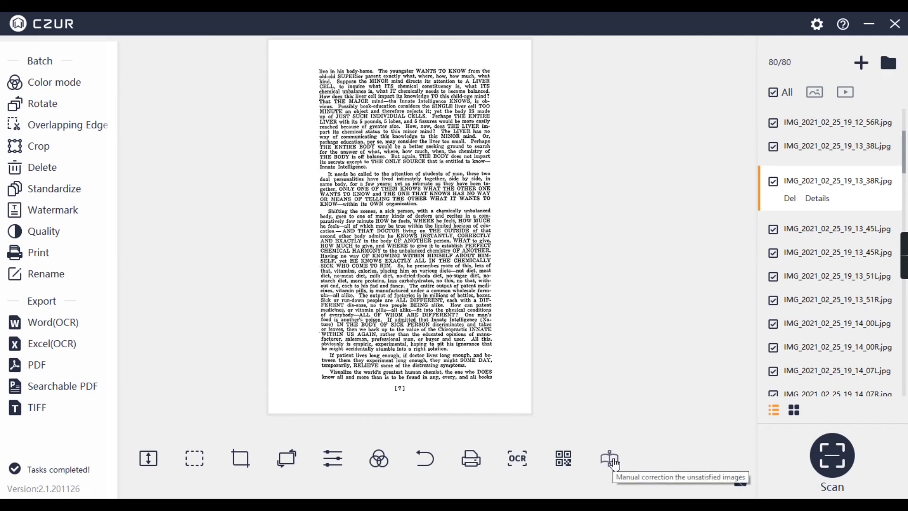
pyautogui.click(836, 235)
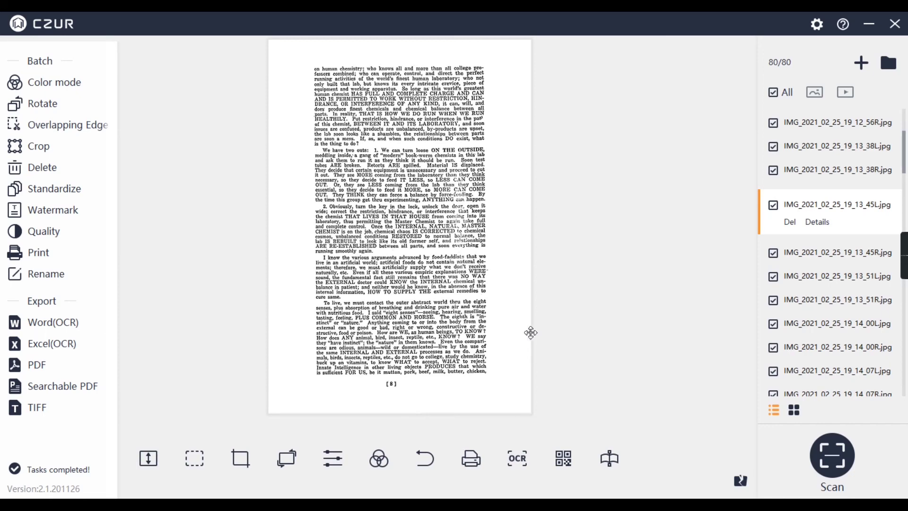
pyautogui.click(816, 33)
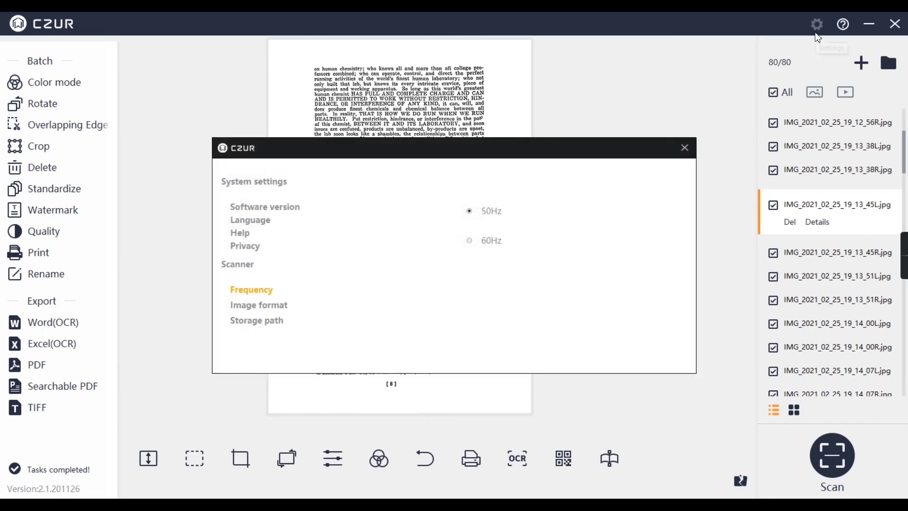
pyautogui.click(684, 148)
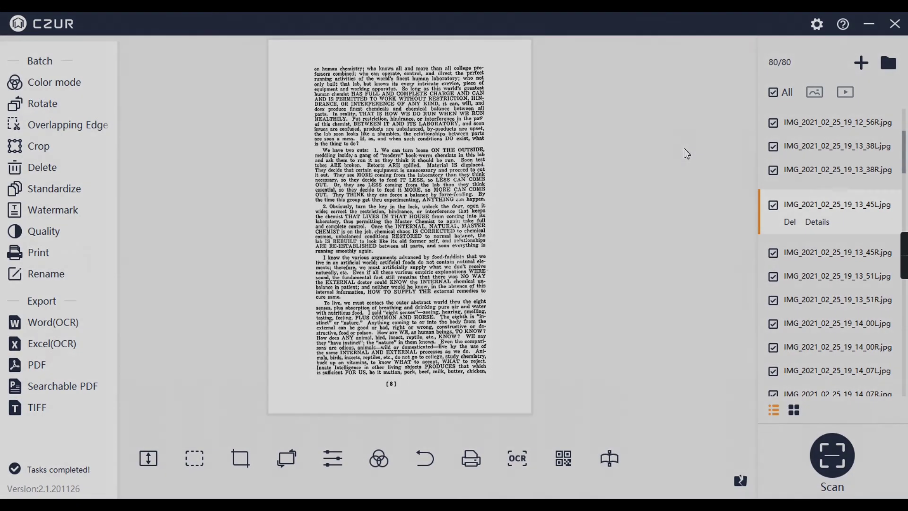